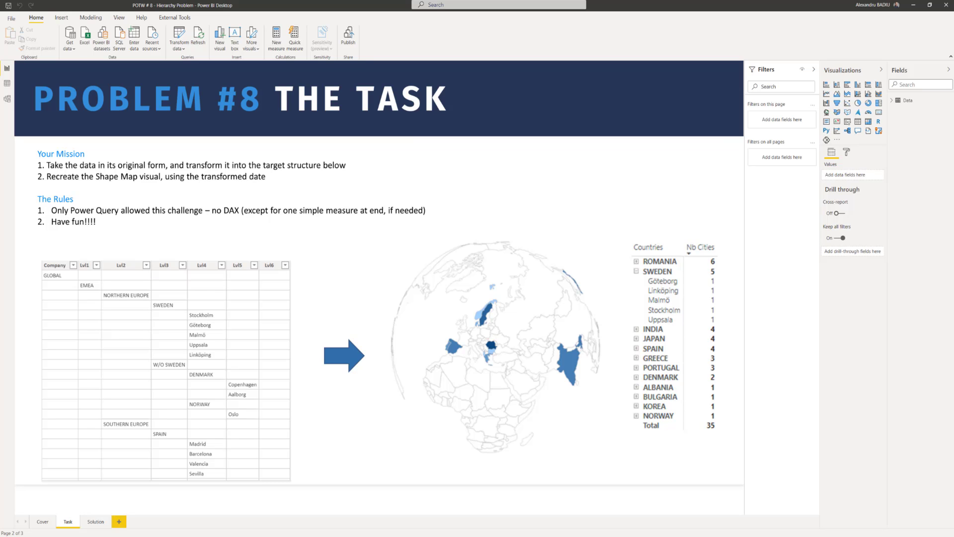
Switch from Power BI Desktop to the Hierarchy Problem workbook's BEFORE sheet in Excel.
{"action": "key", "text": "alt+Tab"}
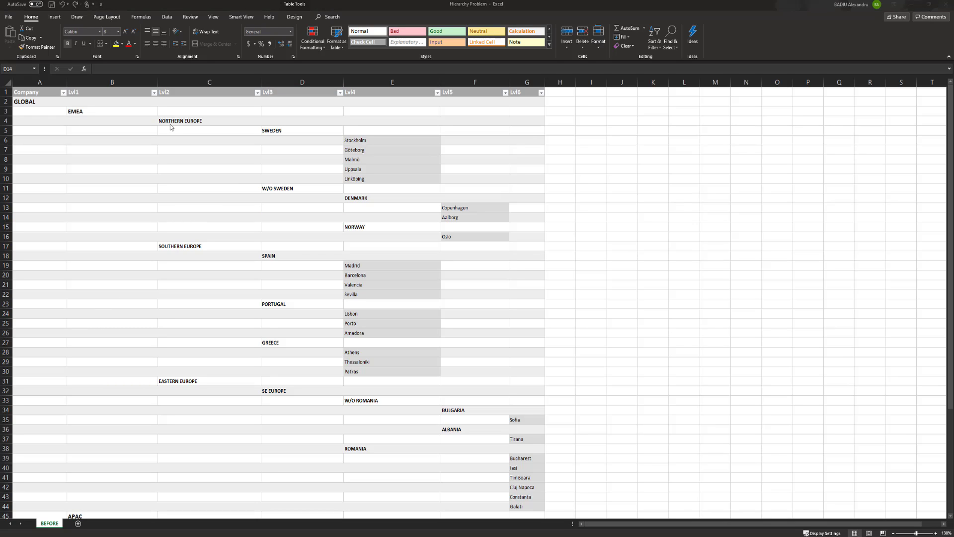
{"action": "left_click", "coordinate": [114, 112]}
{"action": "left_click", "coordinate": [207, 114]}
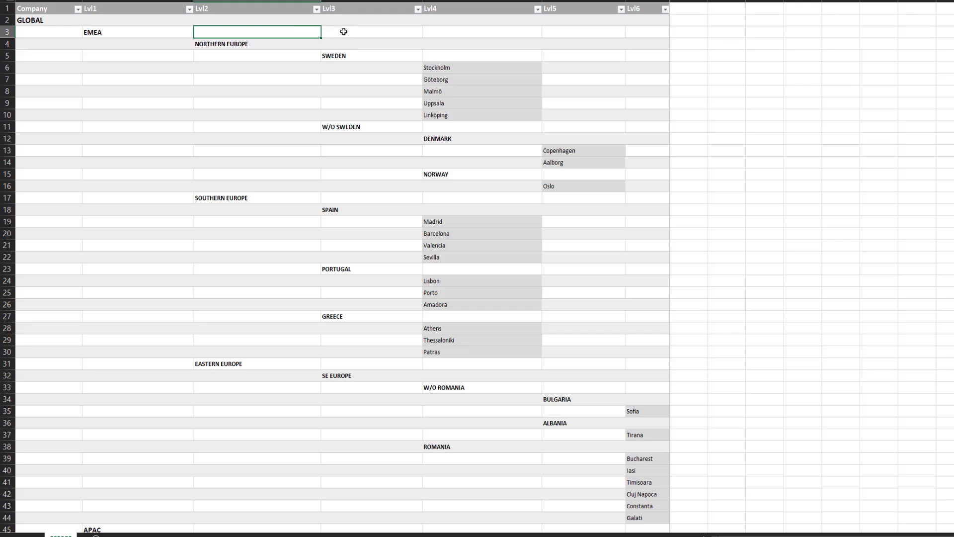
{"action": "left_click", "coordinate": [342, 31]}
{"action": "left_click", "coordinate": [339, 44]}
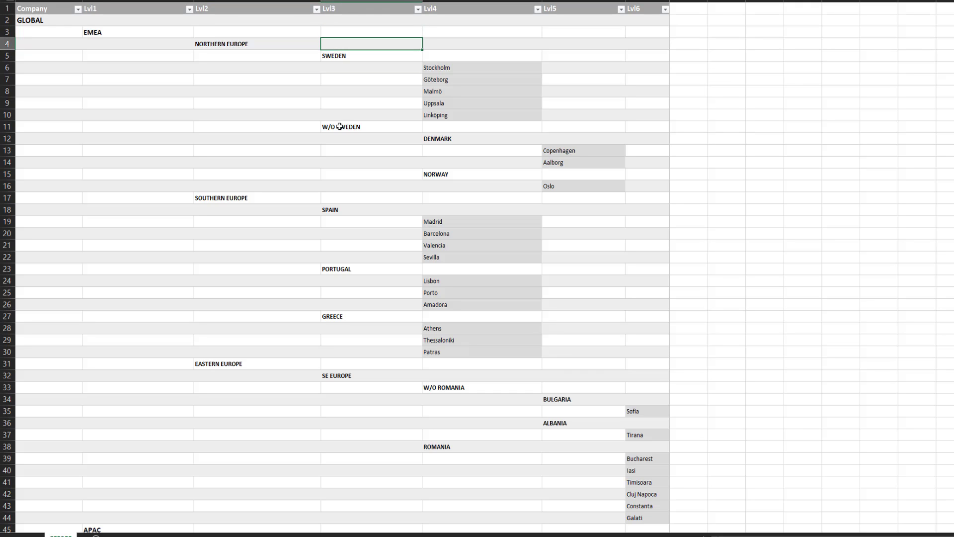
{"action": "left_click", "coordinate": [347, 67]}
{"action": "left_click", "coordinate": [341, 127]}
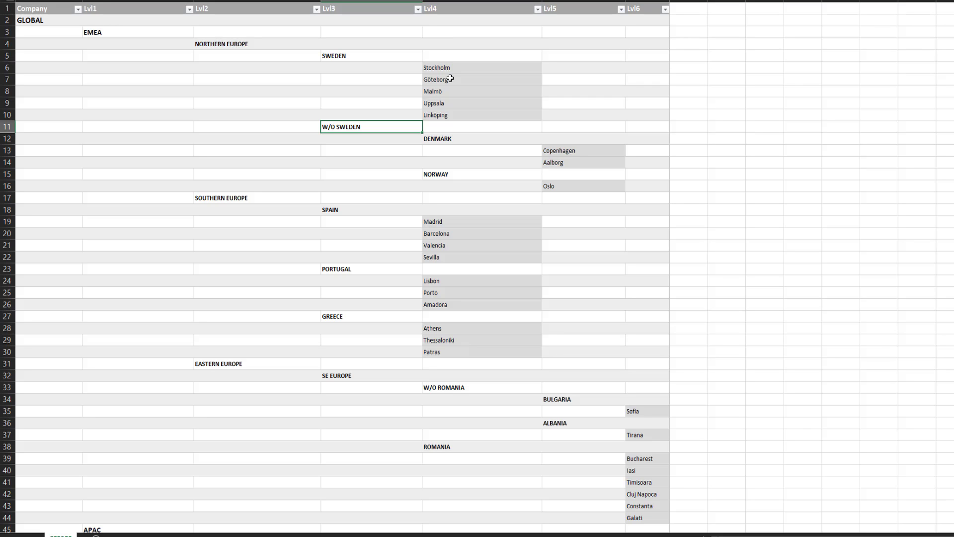
{"action": "left_click_drag", "start_coordinate": [451, 68], "coordinate": [447, 113]}
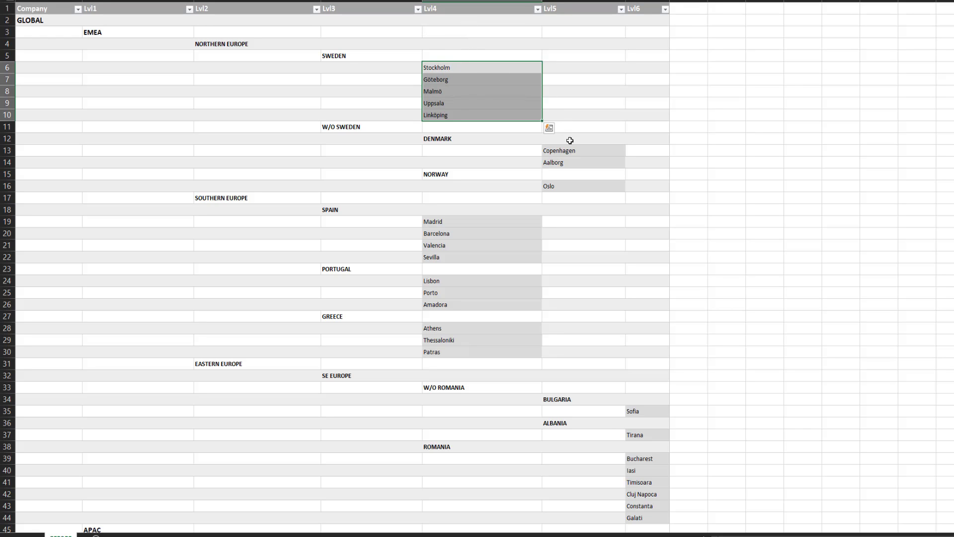
{"action": "left_click_drag", "start_coordinate": [570, 150], "coordinate": [570, 160]}
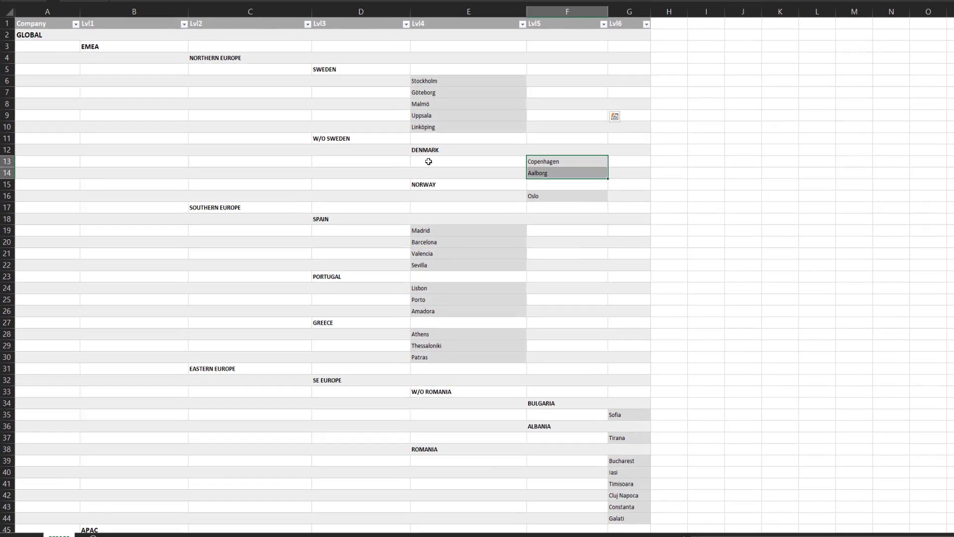
{"action": "scroll", "coordinate": [522, 204], "scroll_direction": "down", "scroll_amount": 3}
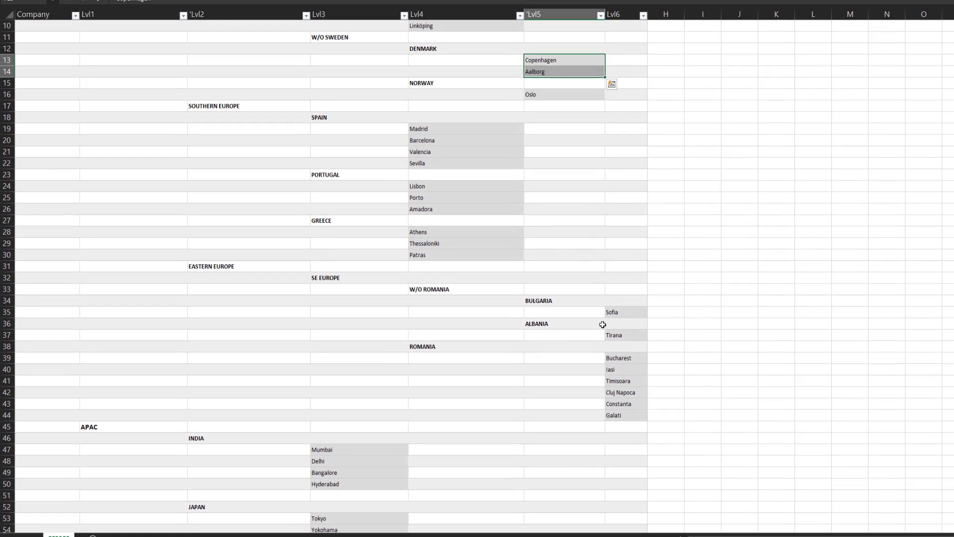
{"action": "scroll", "coordinate": [602, 324], "scroll_direction": "down", "scroll_amount": 3}
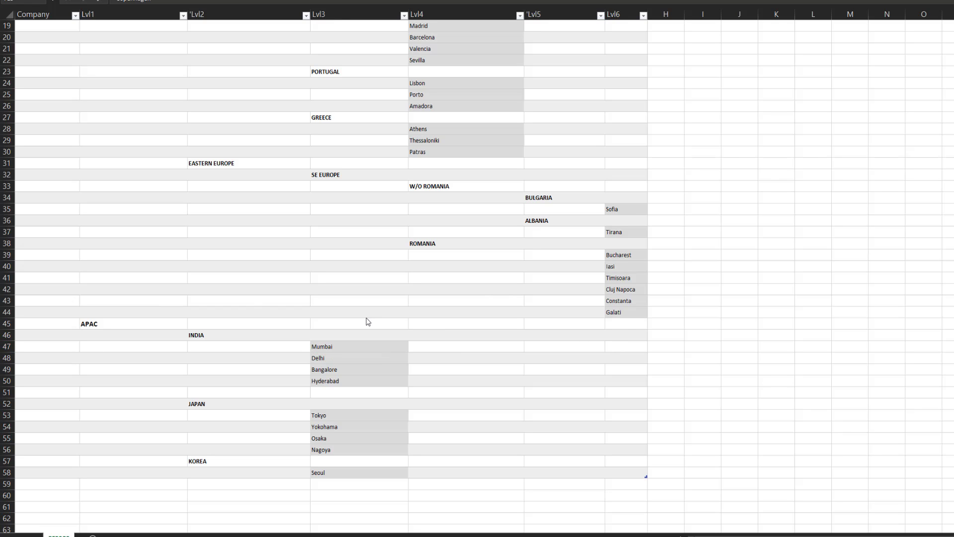
{"action": "left_click", "coordinate": [264, 332]}
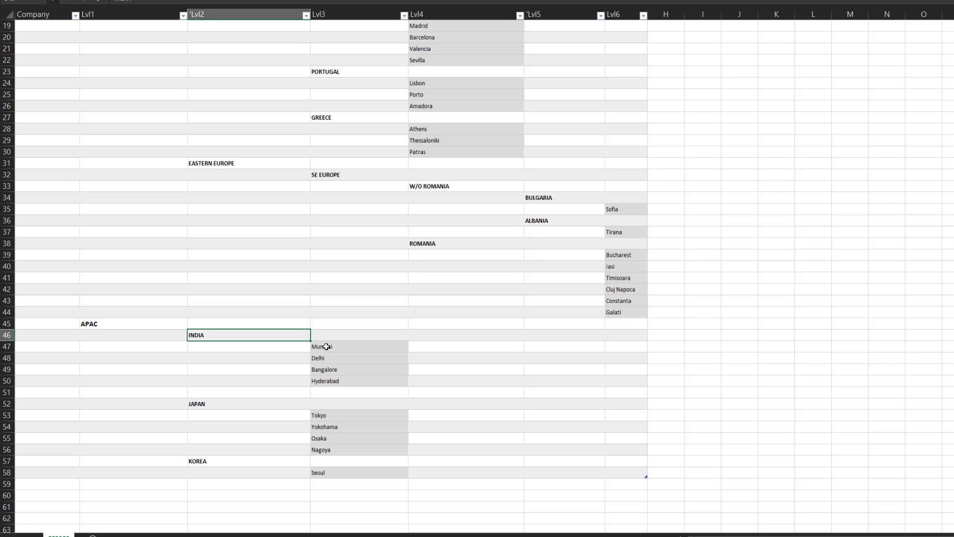
{"action": "scroll", "coordinate": [326, 347], "scroll_direction": "up", "scroll_amount": 6}
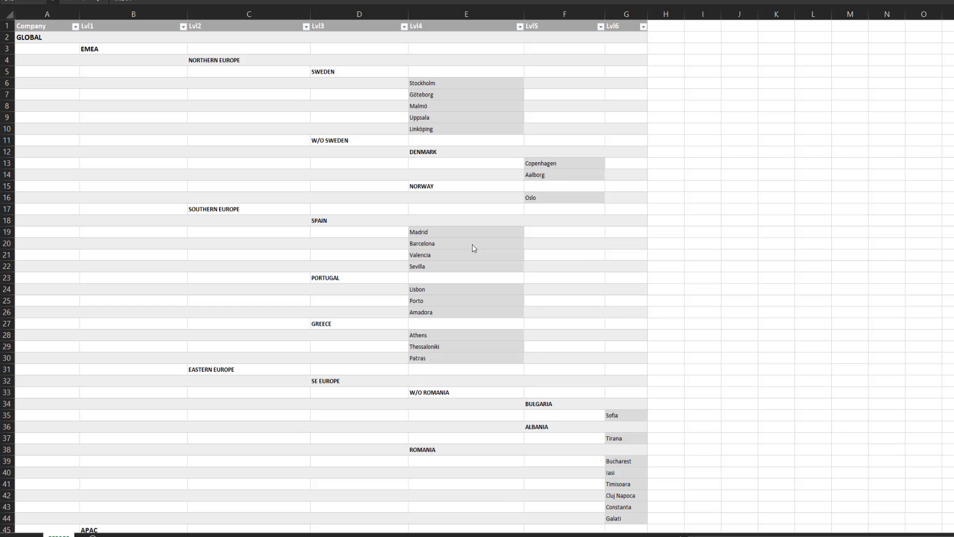
{"action": "scroll", "coordinate": [473, 247], "scroll_direction": "down", "scroll_amount": 1}
{"action": "scroll", "coordinate": [586, 243], "scroll_direction": "up", "scroll_amount": 1}
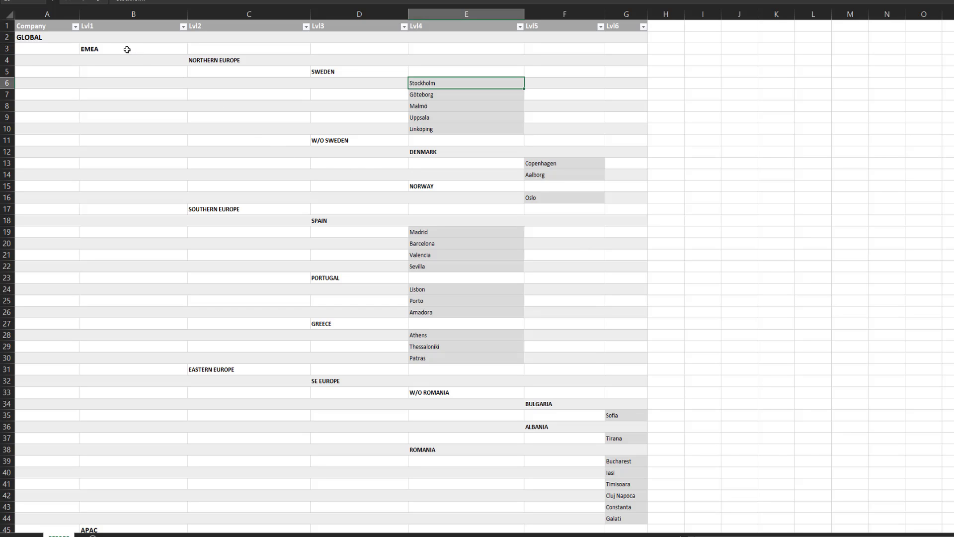
{"action": "left_click_drag", "start_coordinate": [127, 50], "coordinate": [512, 126]}
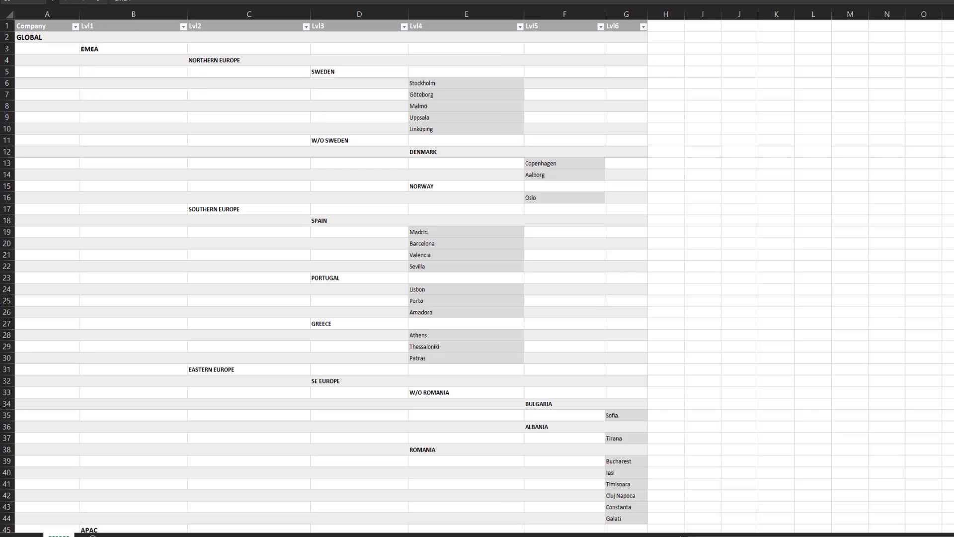
{"action": "left_click", "coordinate": [503, 185]}
{"action": "scroll", "coordinate": [504, 185], "scroll_direction": "down", "scroll_amount": 5}
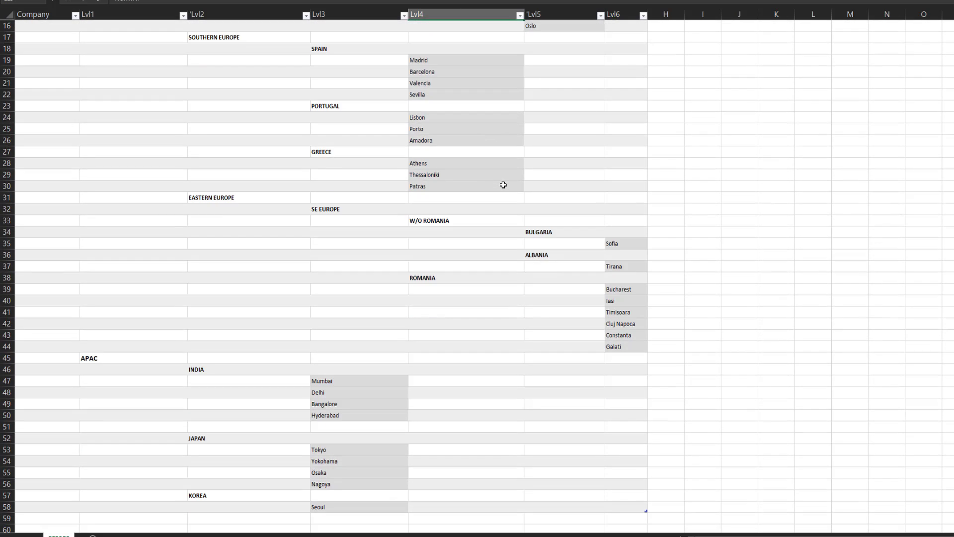
{"action": "scroll", "coordinate": [504, 185], "scroll_direction": "down", "scroll_amount": 1}
{"action": "scroll", "coordinate": [503, 185], "scroll_direction": "up", "scroll_amount": 6}
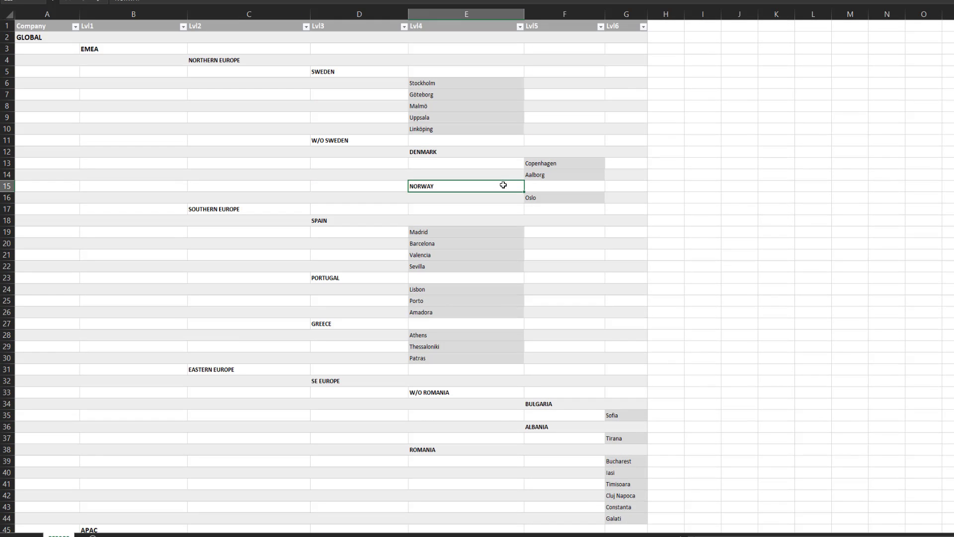
{"action": "left_click", "coordinate": [350, 74]}
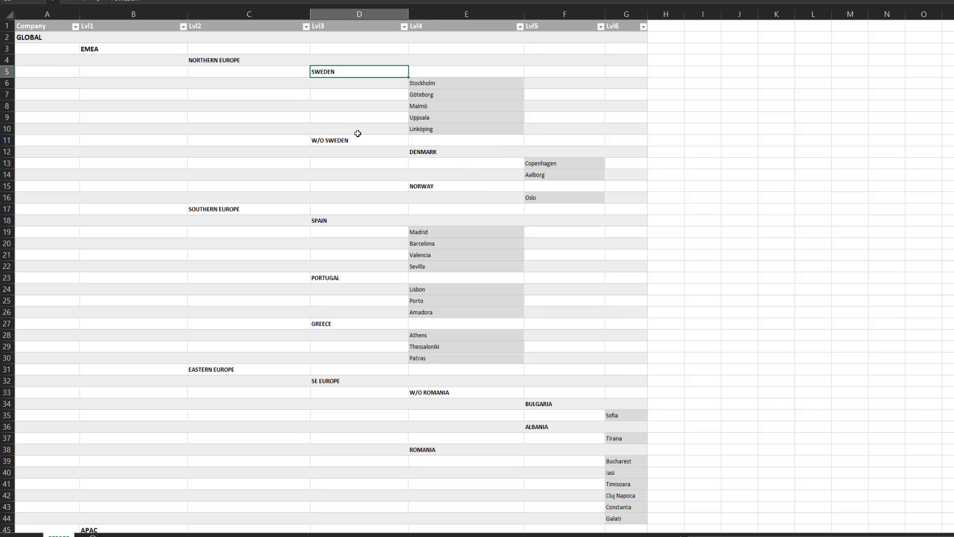
{"action": "left_click", "coordinate": [352, 220]}
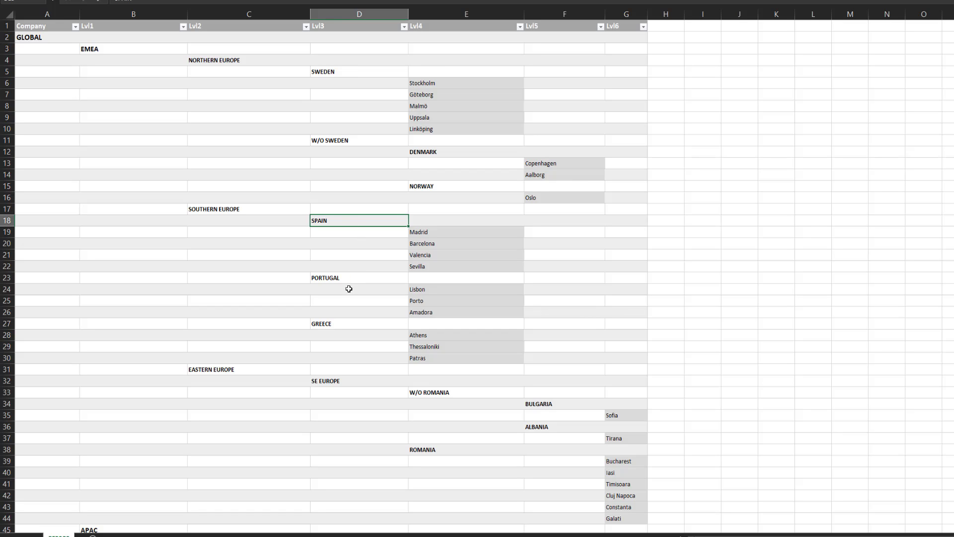
{"action": "left_click", "coordinate": [351, 140]}
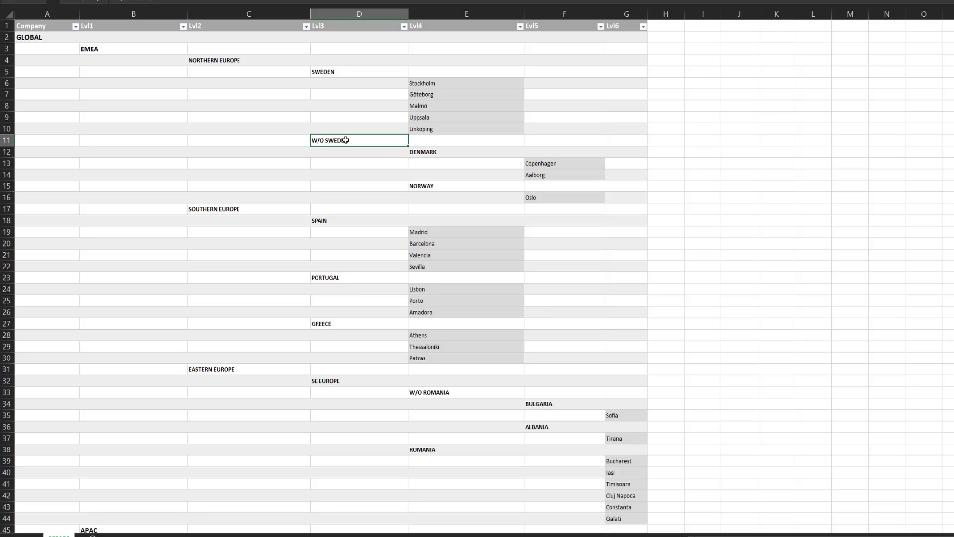
{"action": "left_click", "coordinate": [341, 380]}
{"action": "left_click", "coordinate": [434, 391]}
{"action": "scroll", "coordinate": [435, 392], "scroll_direction": "down", "scroll_amount": 4}
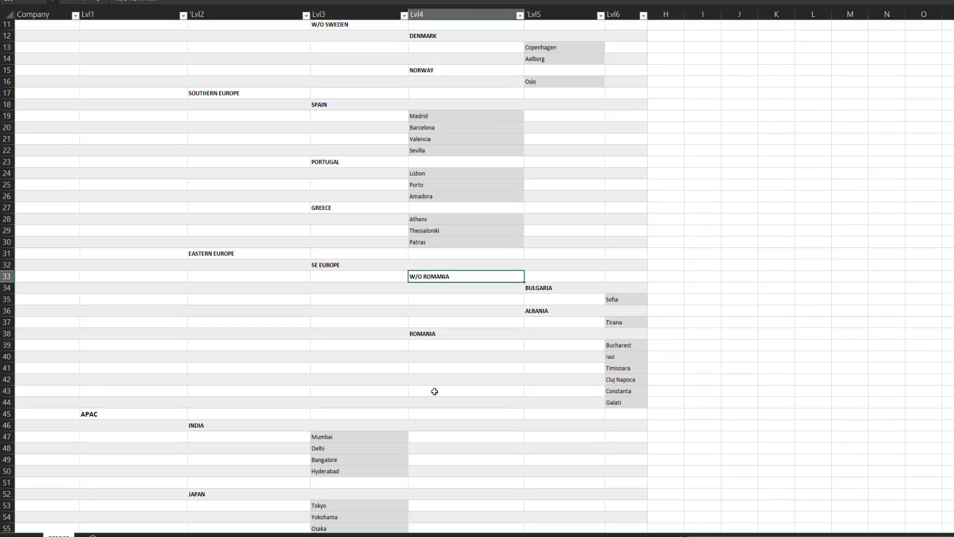
{"action": "scroll", "coordinate": [422, 368], "scroll_direction": "down", "scroll_amount": 3}
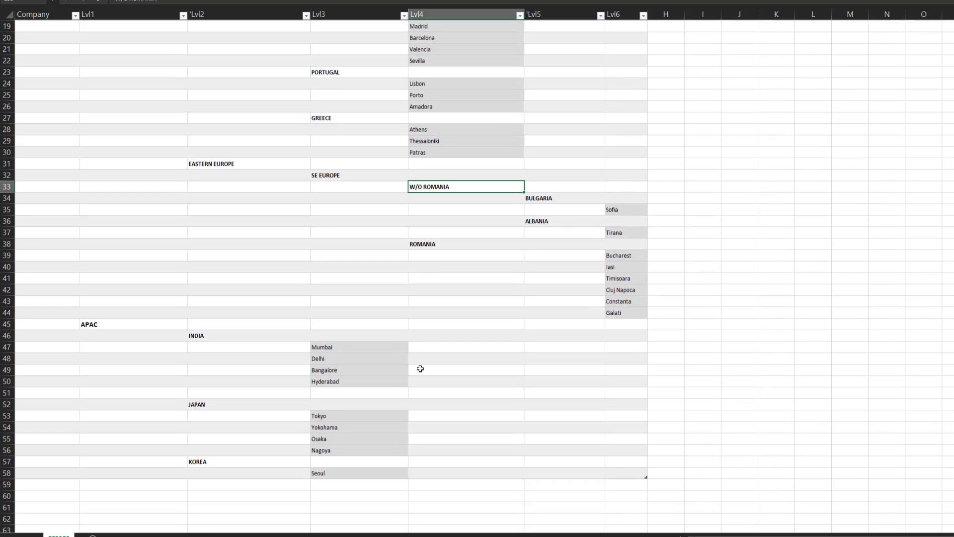
{"action": "scroll", "coordinate": [420, 368], "scroll_direction": "up", "scroll_amount": 7}
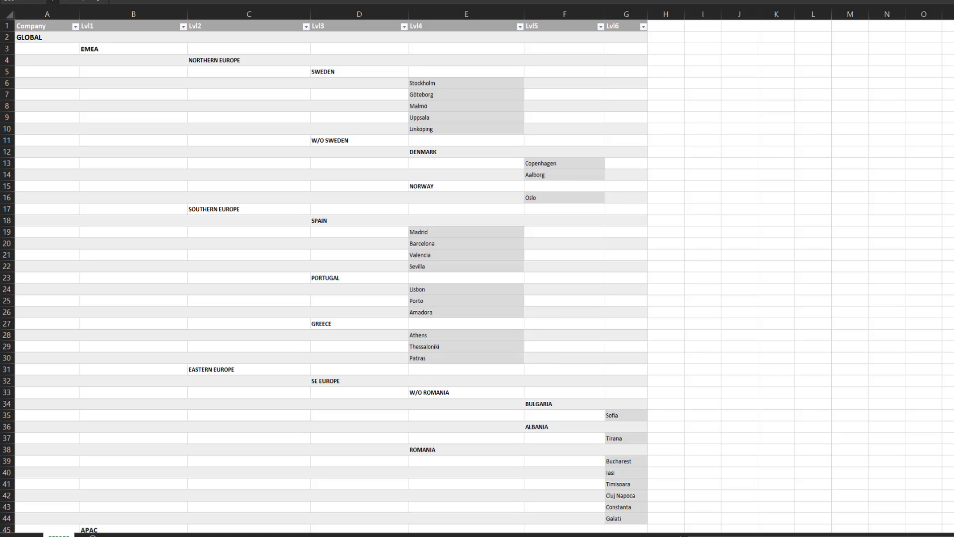
{"action": "key", "text": "Up"}
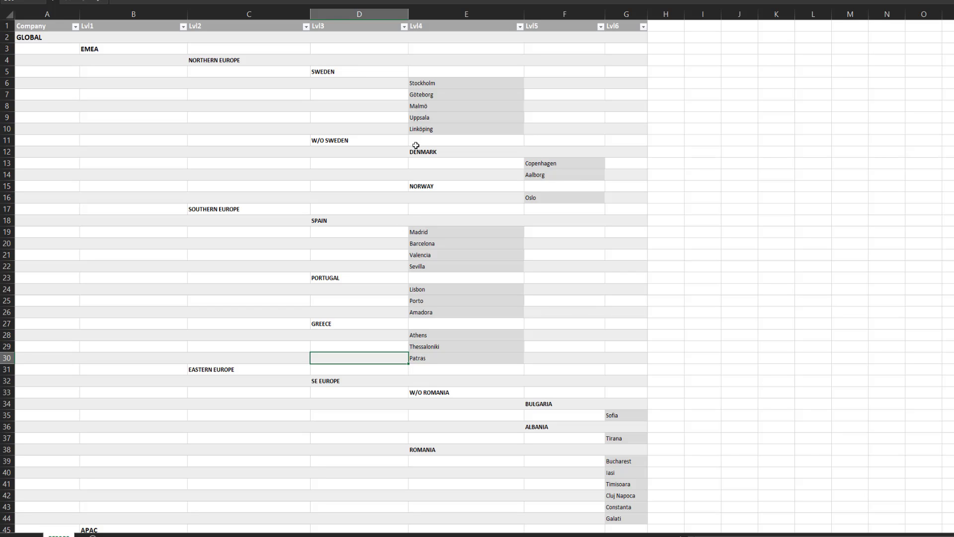
{"action": "left_click", "coordinate": [205, 26]}
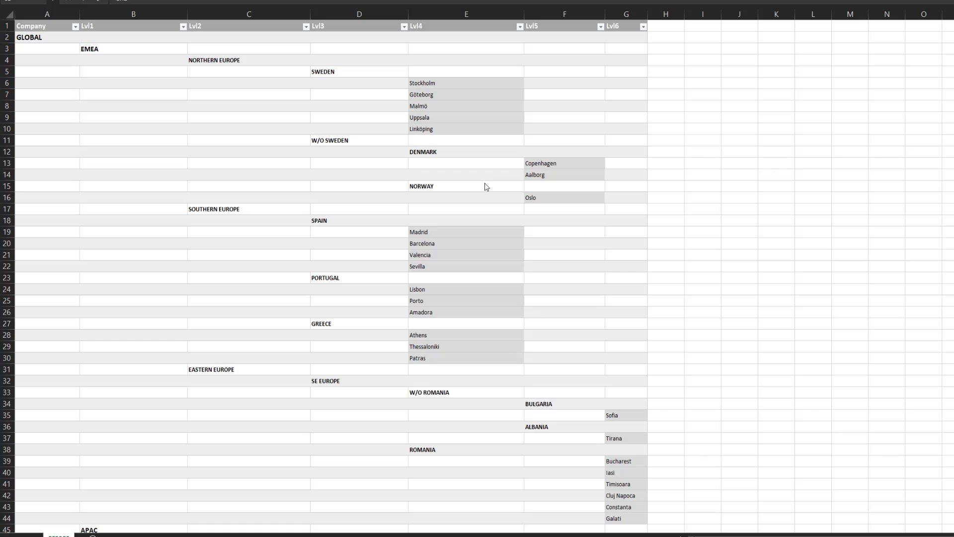
{"action": "key", "text": "ctrl+shift+Right"}
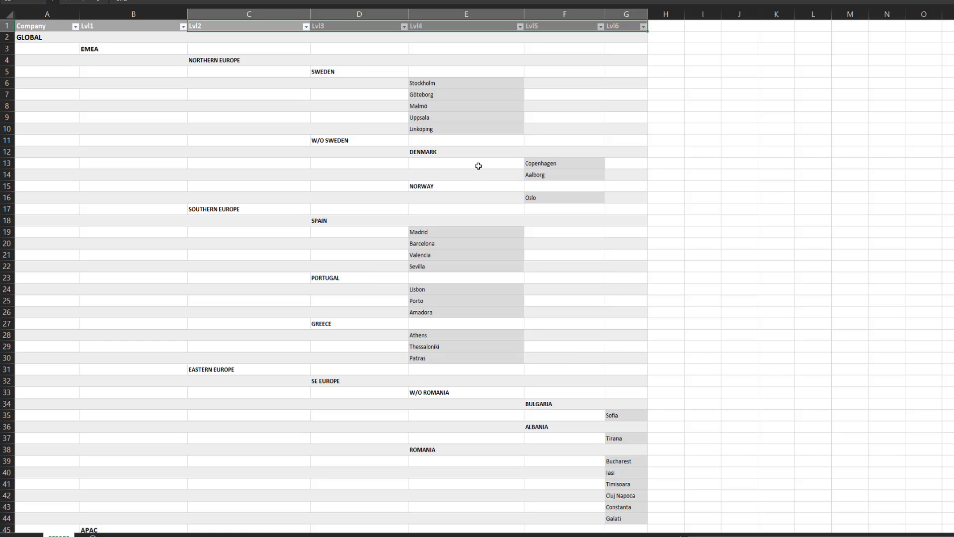
{"action": "left_click", "coordinate": [478, 165]}
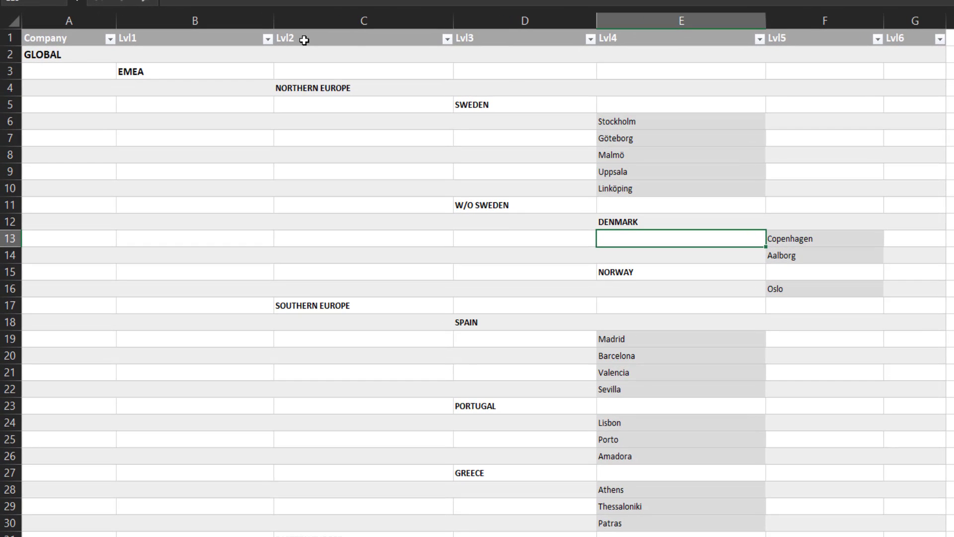
{"action": "left_click", "coordinate": [208, 27]}
{"action": "left_click_drag", "start_coordinate": [303, 40], "coordinate": [918, 36]}
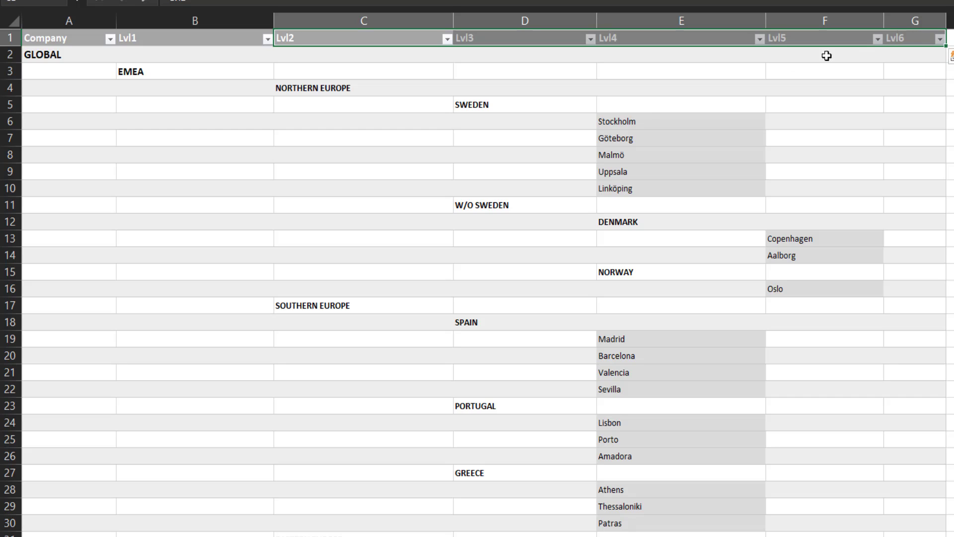
{"action": "left_click", "coordinate": [640, 123]}
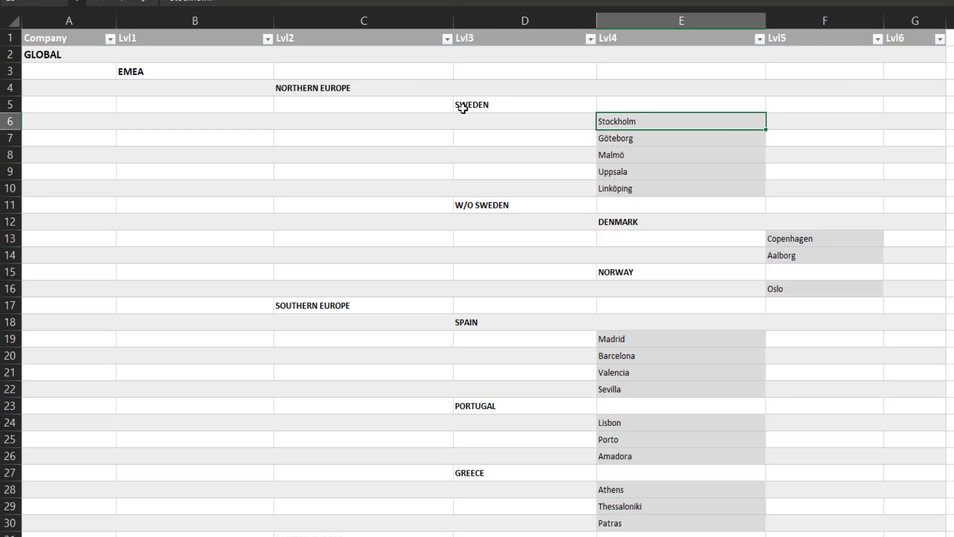
{"action": "left_click", "coordinate": [621, 138]}
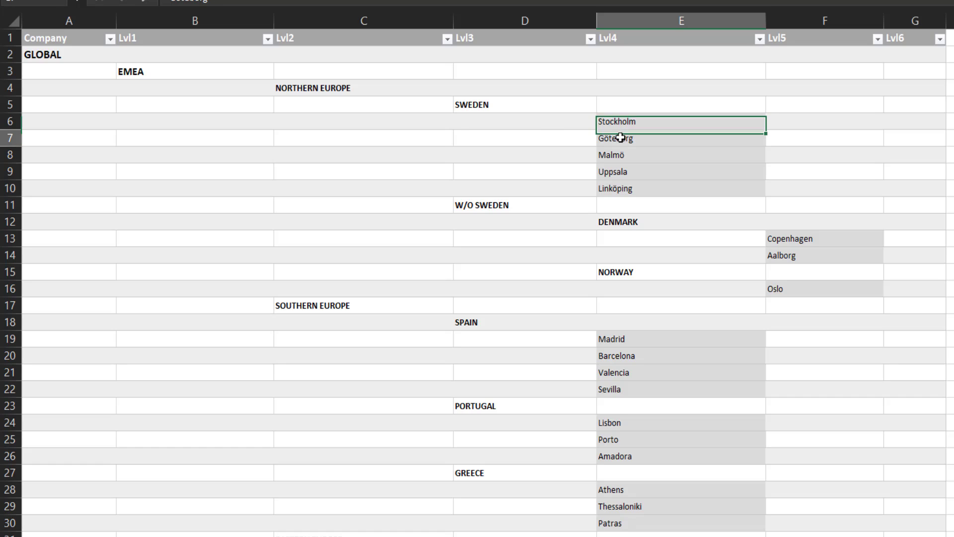
{"action": "left_click", "coordinate": [520, 107]}
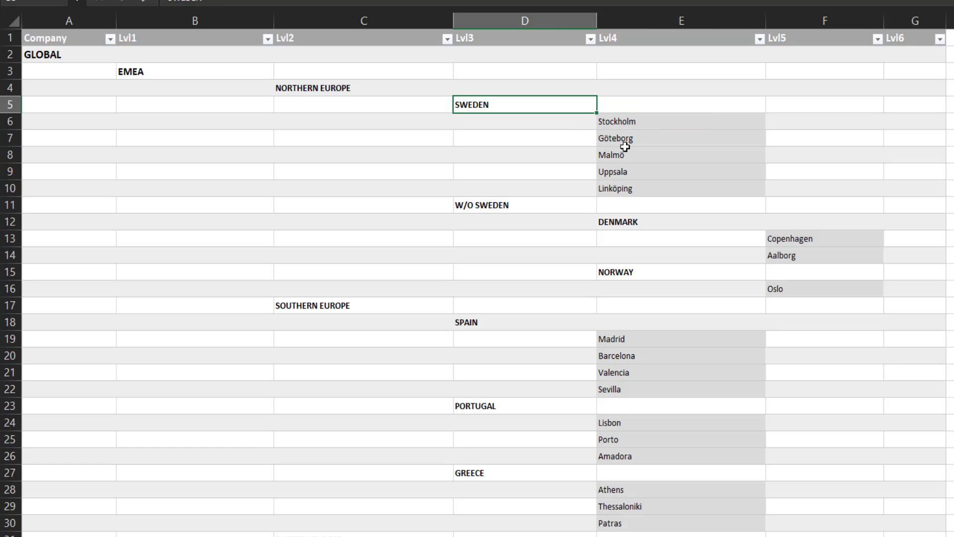
{"action": "left_click", "coordinate": [611, 123]}
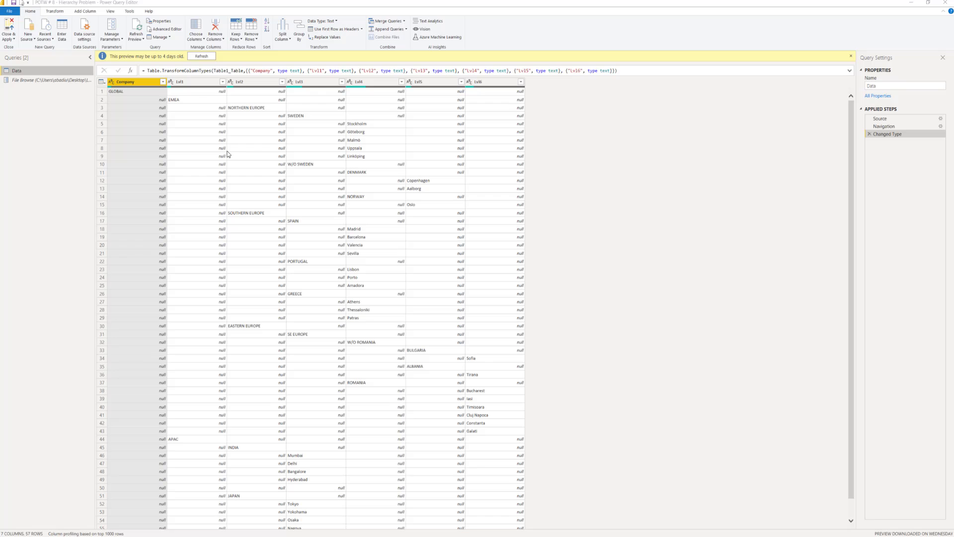
Remove the Company and Lvl1 columns.
{"action": "left_click", "coordinate": [257, 116], "text": "shift"}
{"action": "right_click", "coordinate": [267, 112]}
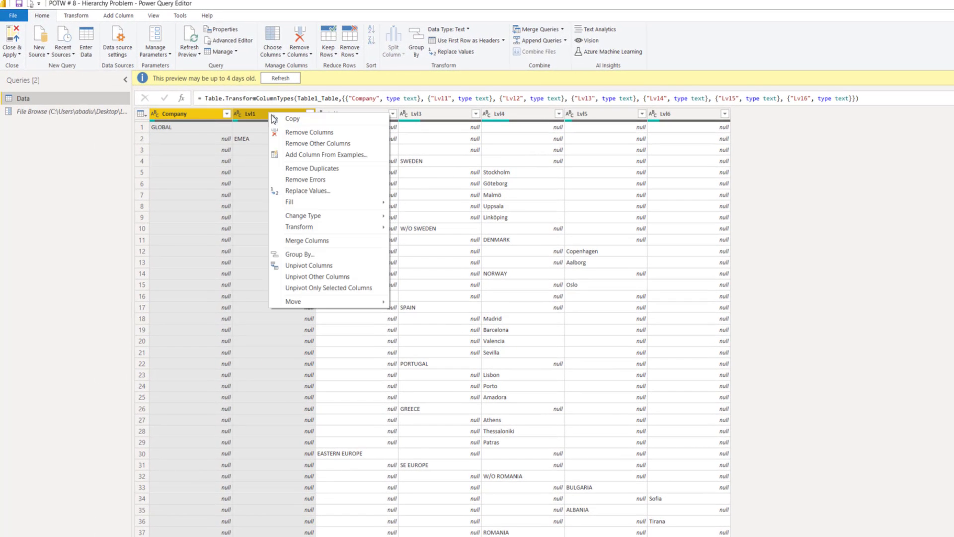
{"action": "left_click", "coordinate": [286, 133]}
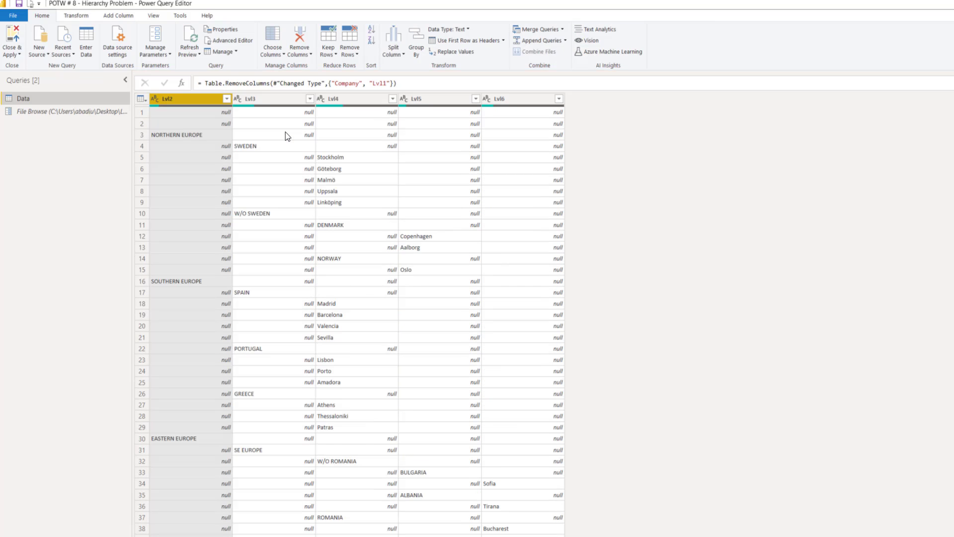
Unpivot the Lvl2 through Lvl6 columns into Attribute and Value pairs.
{"action": "left_click", "coordinate": [507, 99], "text": "ctrl"}
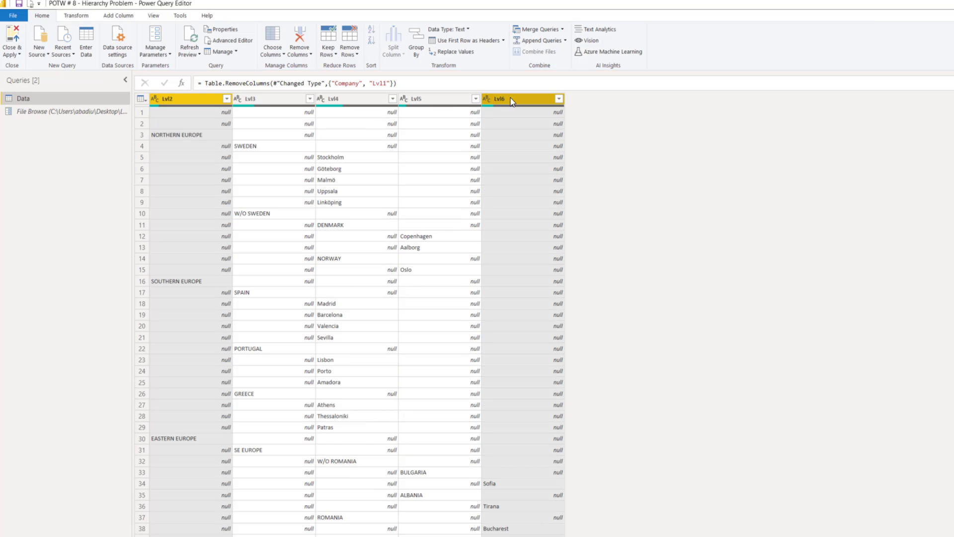
{"action": "left_click", "coordinate": [455, 103], "text": "ctrl"}
{"action": "left_click", "coordinate": [358, 99], "text": "ctrl"}
{"action": "left_click", "coordinate": [285, 102], "text": "ctrl"}
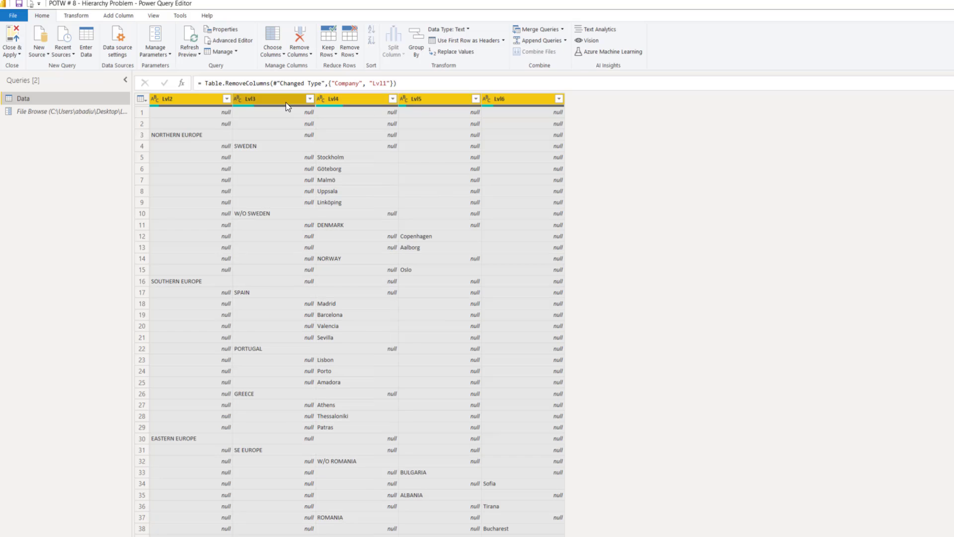
{"action": "right_click", "coordinate": [286, 102]}
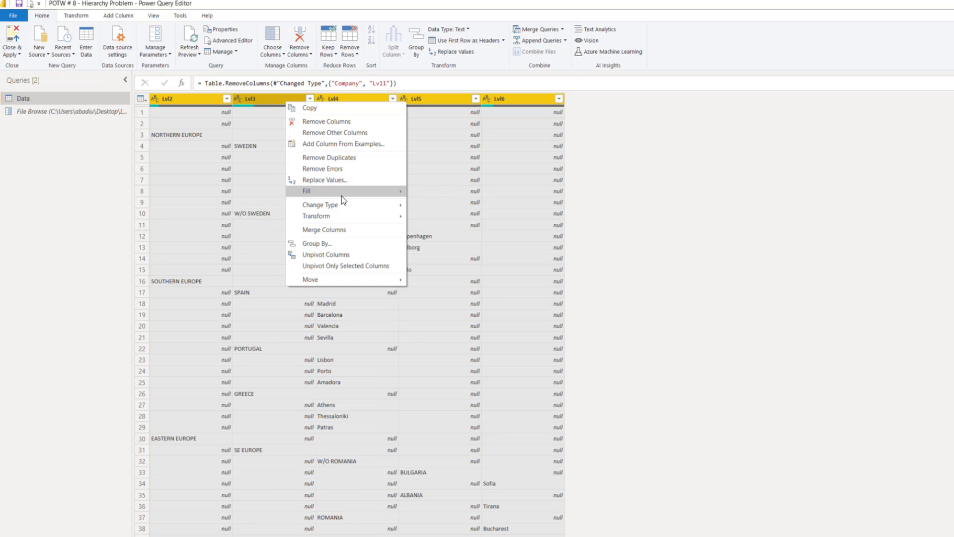
{"action": "left_click", "coordinate": [352, 254]}
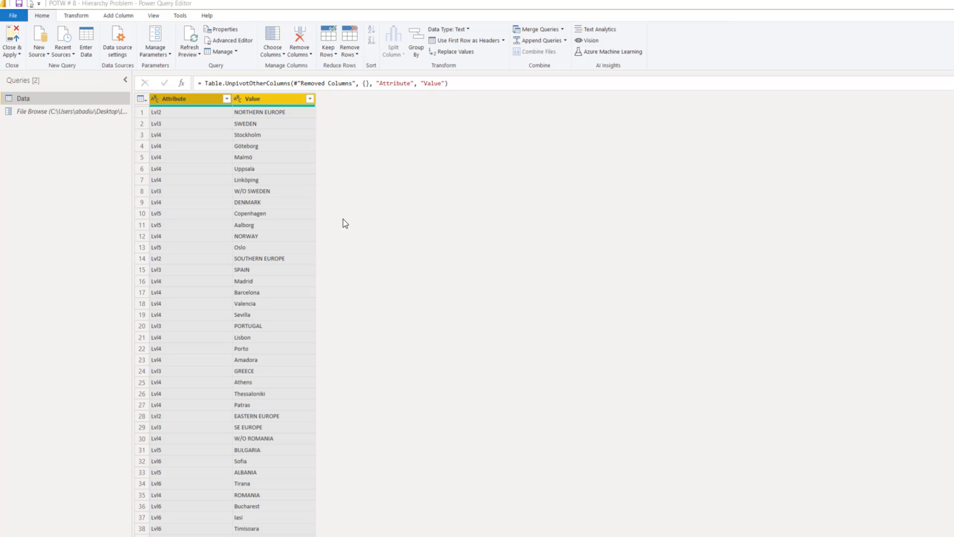
Create a column from examples on Attribute, entering 2 as the first row's example.
{"action": "left_click", "coordinate": [188, 100]}
{"action": "right_click", "coordinate": [189, 100]}
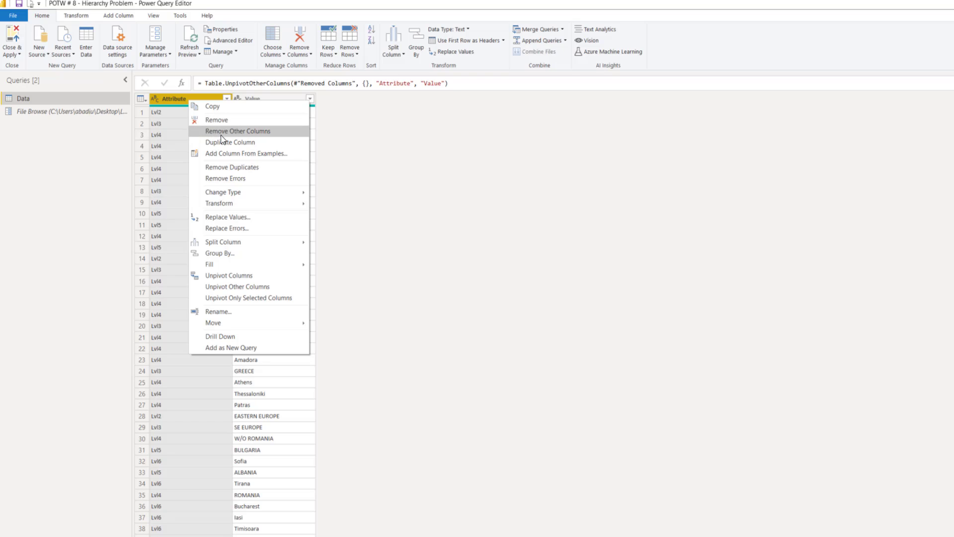
{"action": "left_click", "coordinate": [231, 153]}
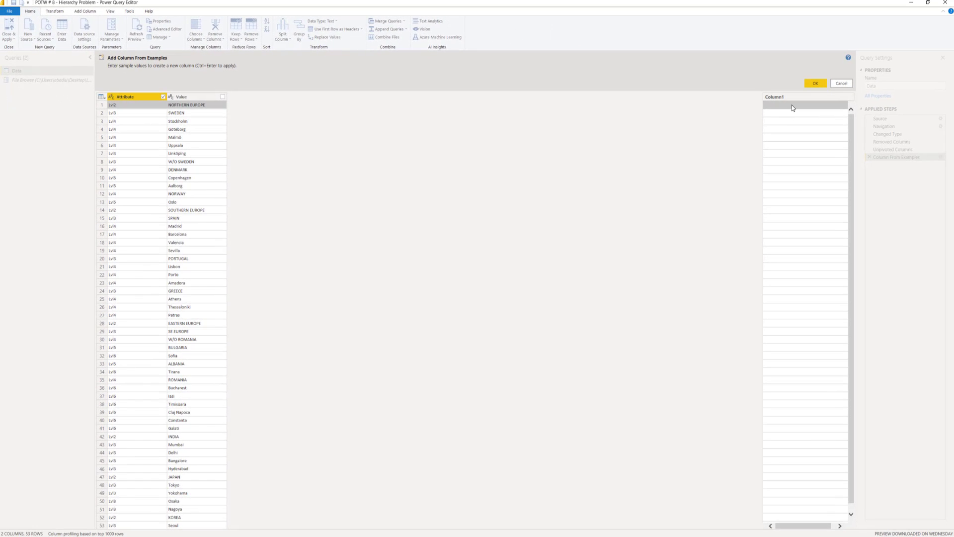
{"action": "left_click", "coordinate": [792, 105]}
{"action": "type", "text": "2"}
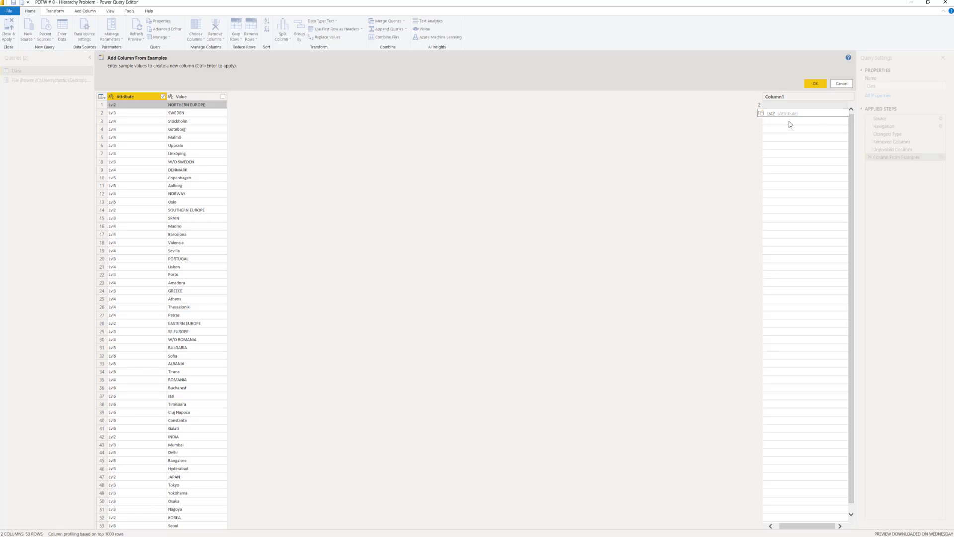
{"action": "left_click", "coordinate": [788, 120]}
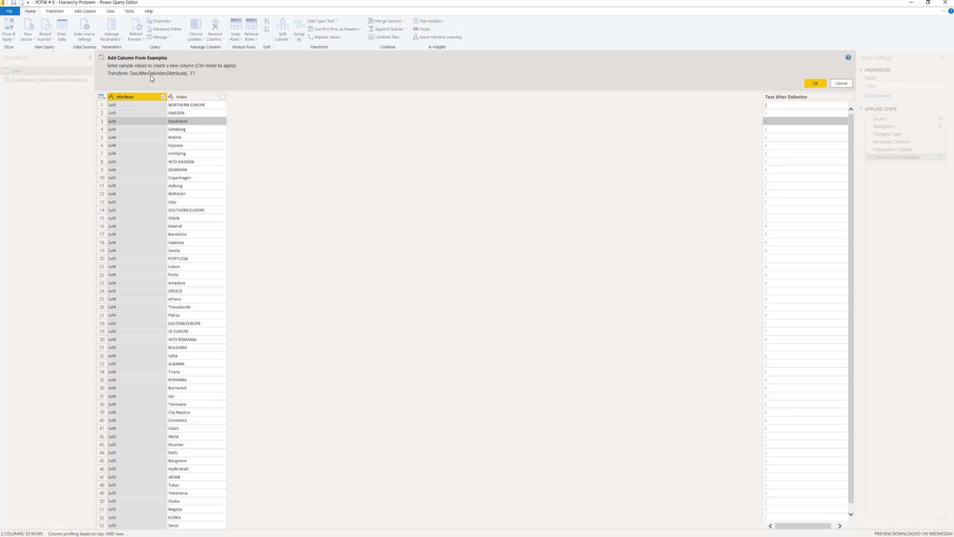
Name the extracted column Lvl Nb, add it, and set its type to Whole Number.
{"action": "double_click", "coordinate": [796, 98]}
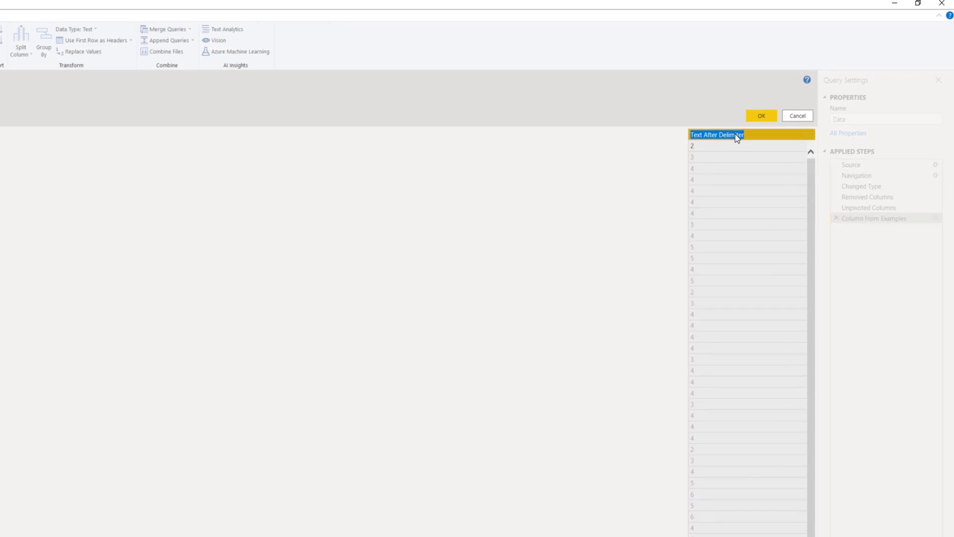
{"action": "key", "text": "BackSpace"}
{"action": "type", "text": "Lvl Nb"}
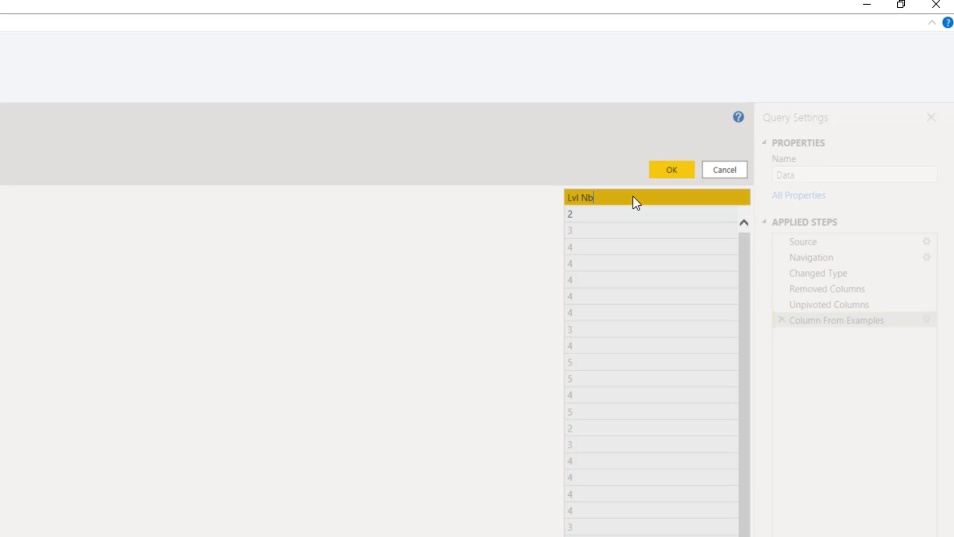
{"action": "key", "text": "Return"}
{"action": "left_click", "coordinate": [663, 170]}
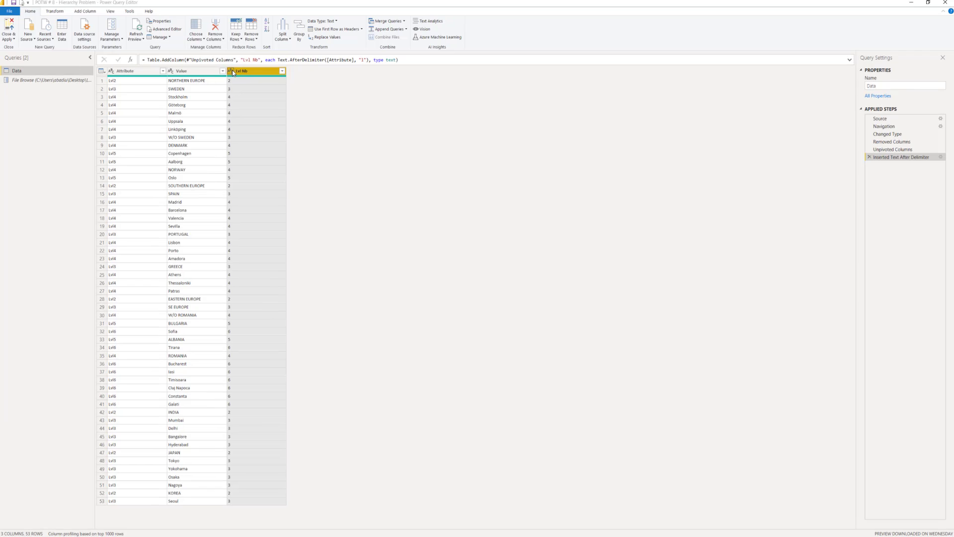
{"action": "left_click", "coordinate": [232, 71]}
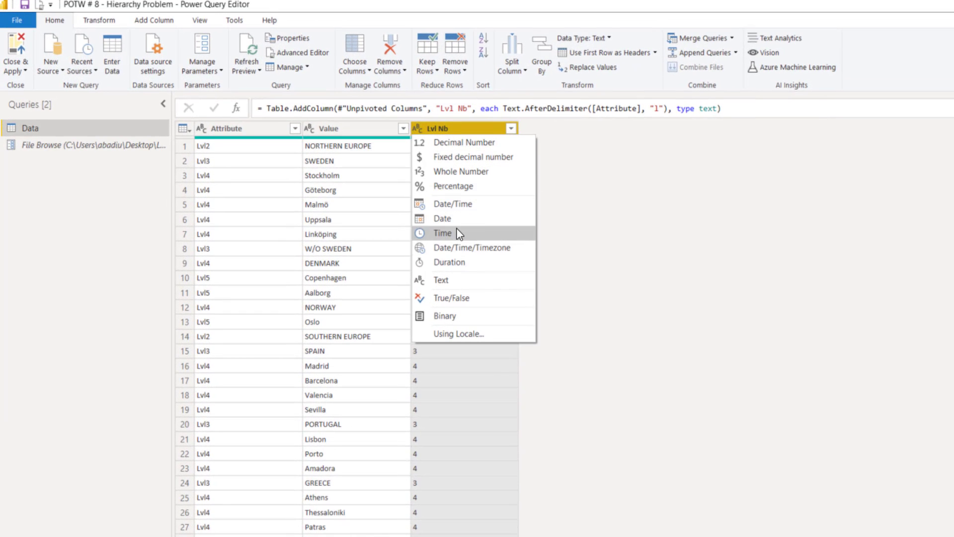
{"action": "left_click", "coordinate": [463, 176]}
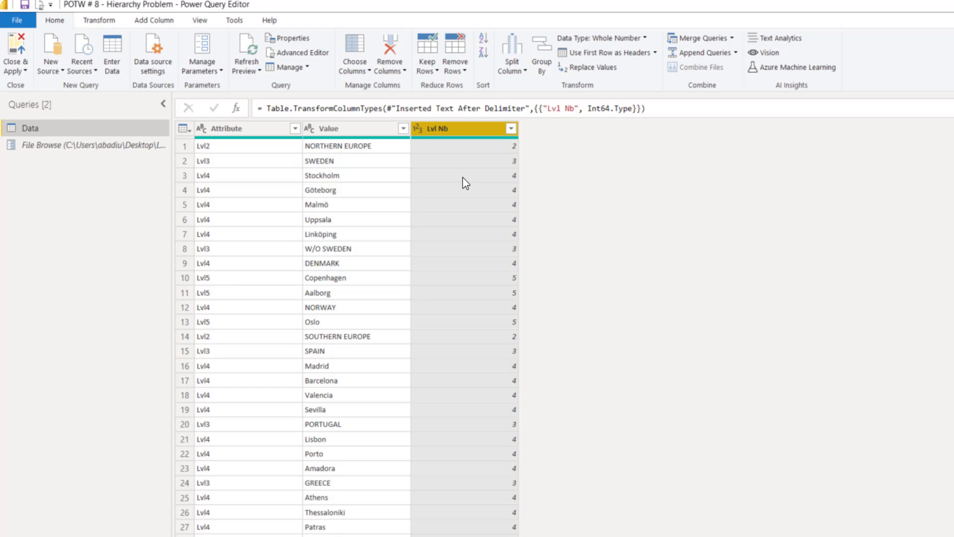
Add an Index column numbering rows from 1.
{"action": "left_click", "coordinate": [154, 20]}
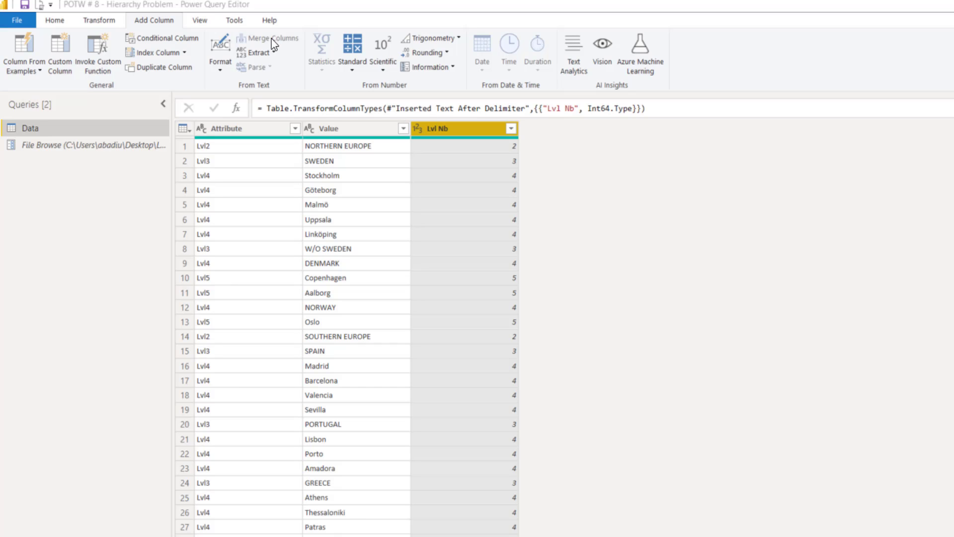
{"action": "left_click", "coordinate": [184, 53]}
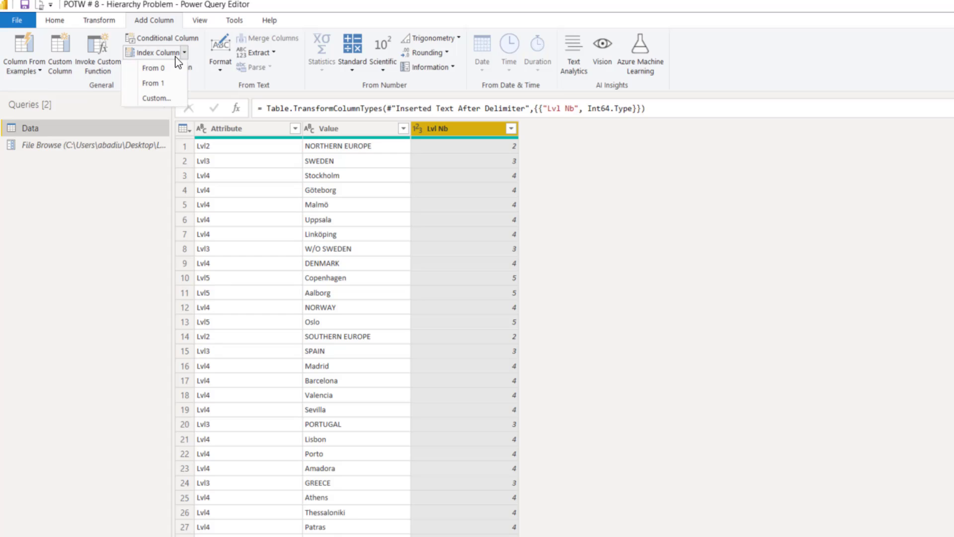
{"action": "left_click", "coordinate": [171, 79]}
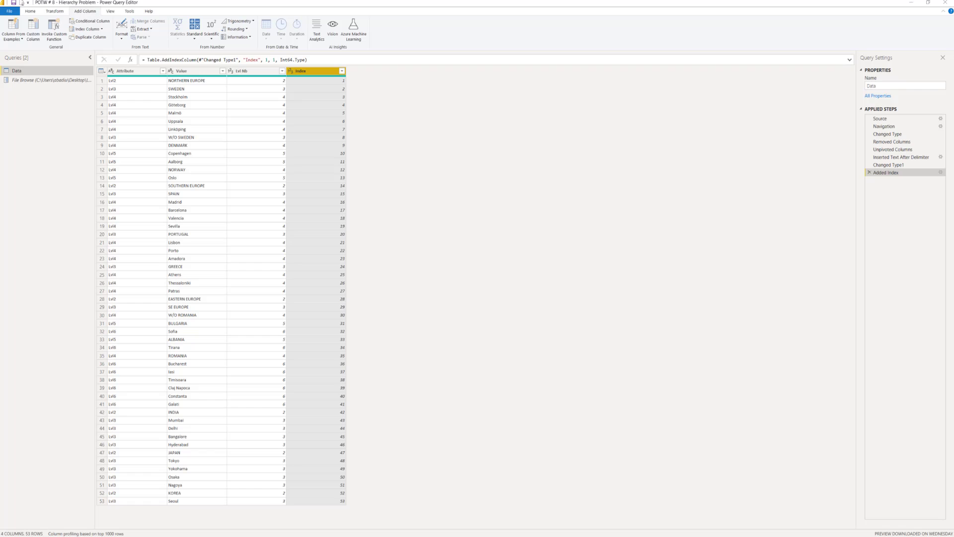
Review the Lvl Nb values in rows 2, 3, 10 and the DENMARK row.
{"action": "key", "text": "Home"}
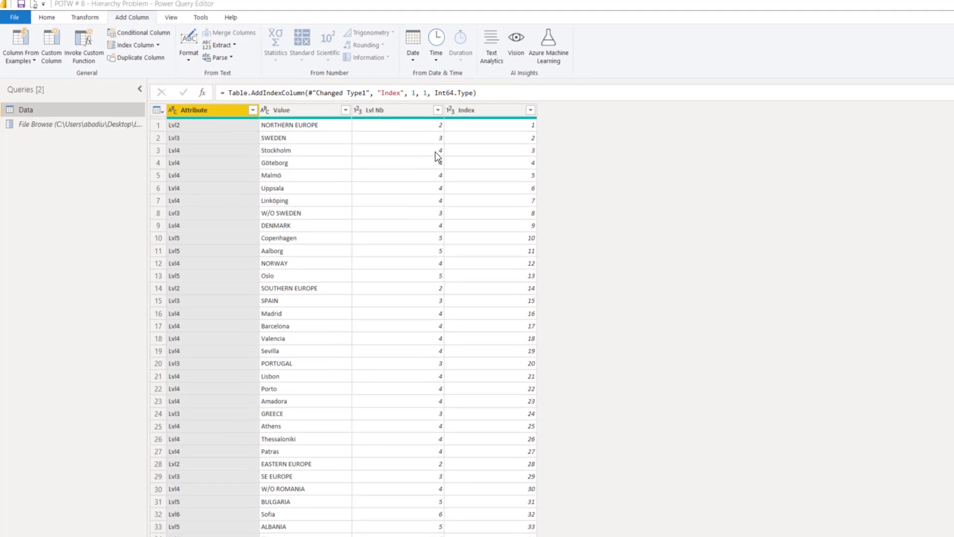
{"action": "left_click", "coordinate": [280, 98]}
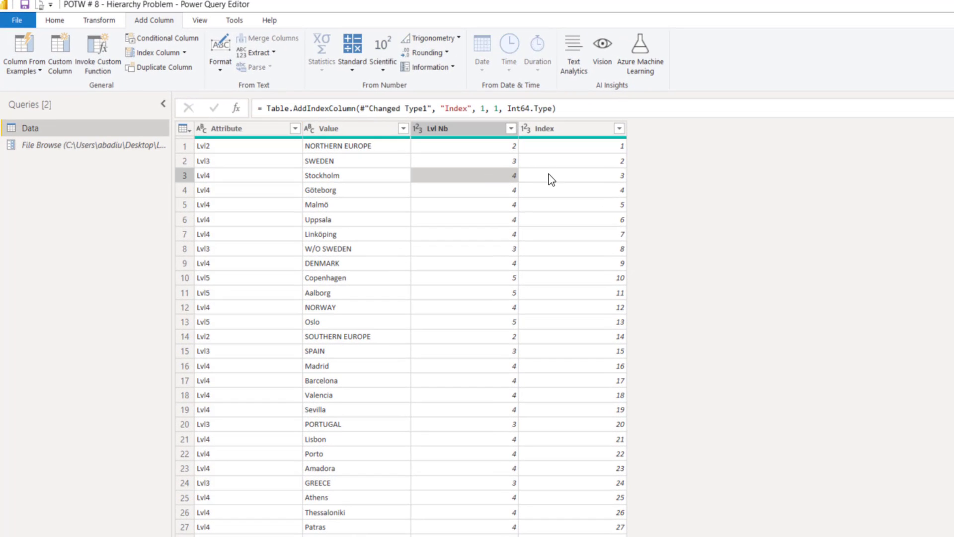
{"action": "left_click", "coordinate": [509, 160]}
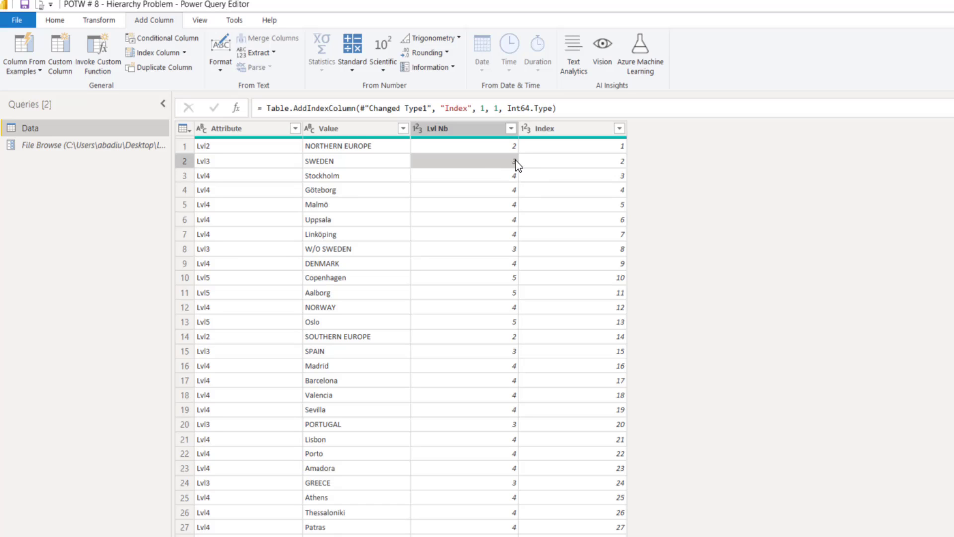
{"action": "left_click", "coordinate": [511, 278]}
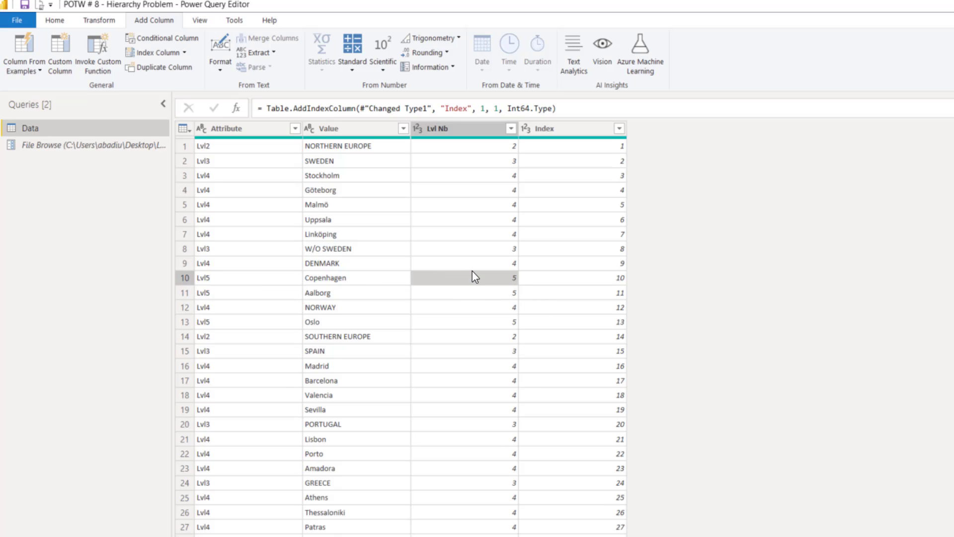
{"action": "left_click", "coordinate": [502, 266]}
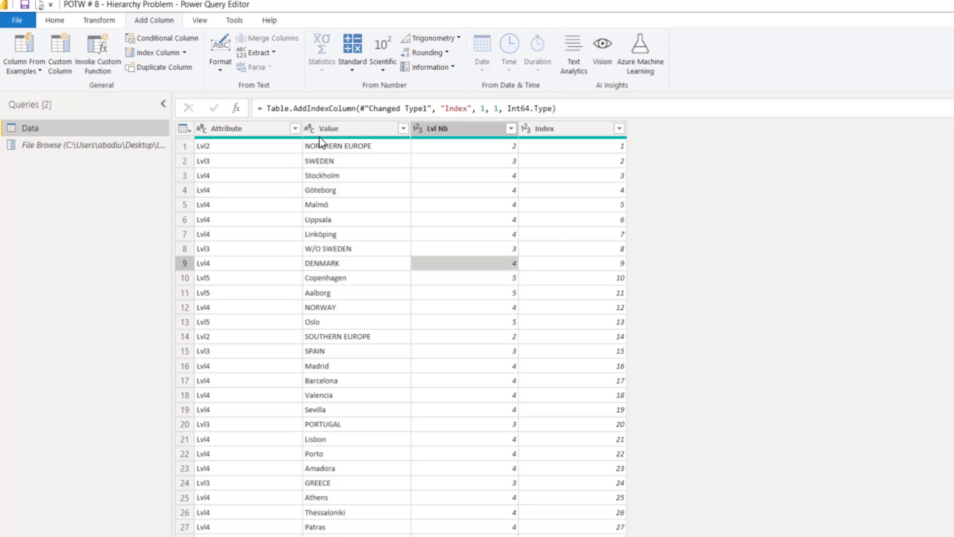
Add a Custom column with formula if [Index]=1 then null else #"Added Index"{[Index]-2}[Lvl Nb].
{"action": "left_click", "coordinate": [57, 49]}
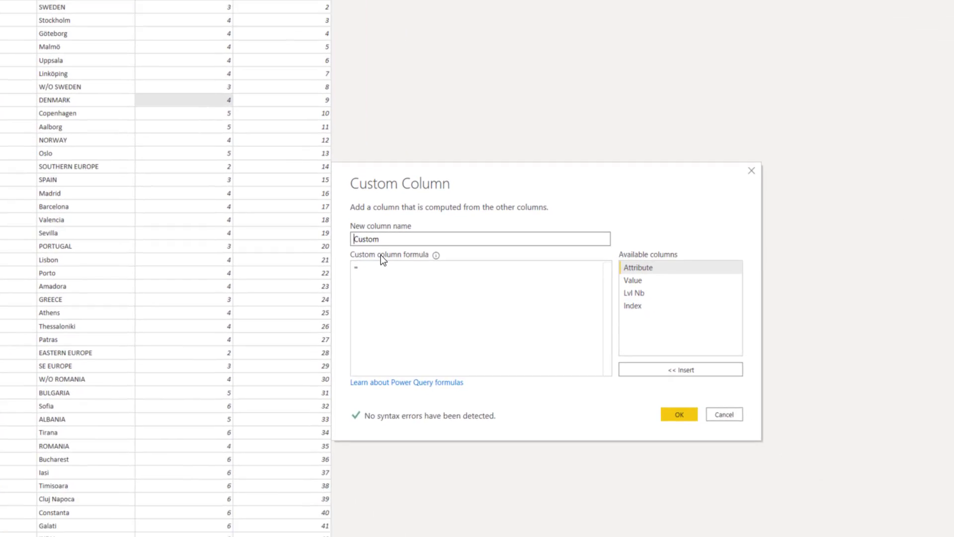
{"action": "left_click", "coordinate": [665, 429]}
{"action": "type", "text": "if [Index]=1 then null else #\"Added Index\"{[Index]-2}[Lvl Nb]"}
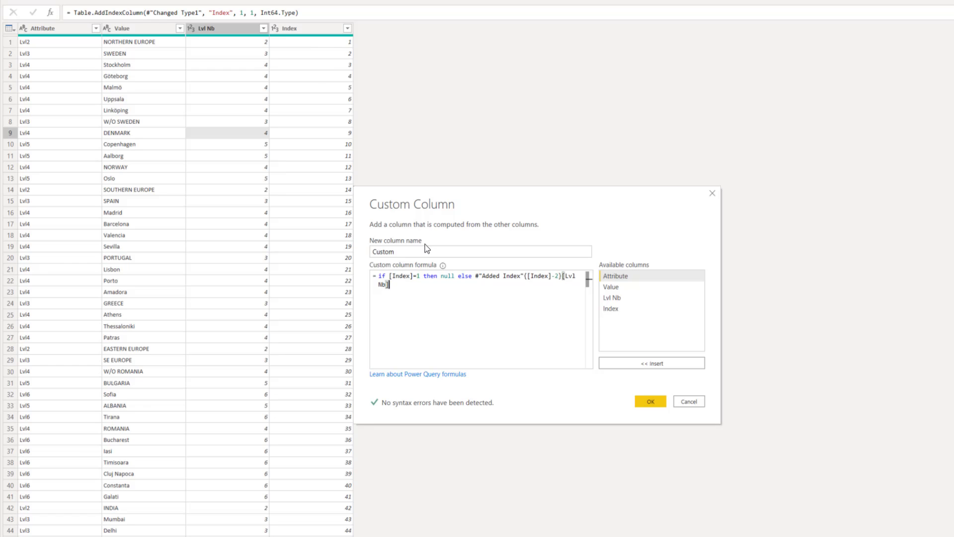
{"action": "double_click", "coordinate": [447, 276]}
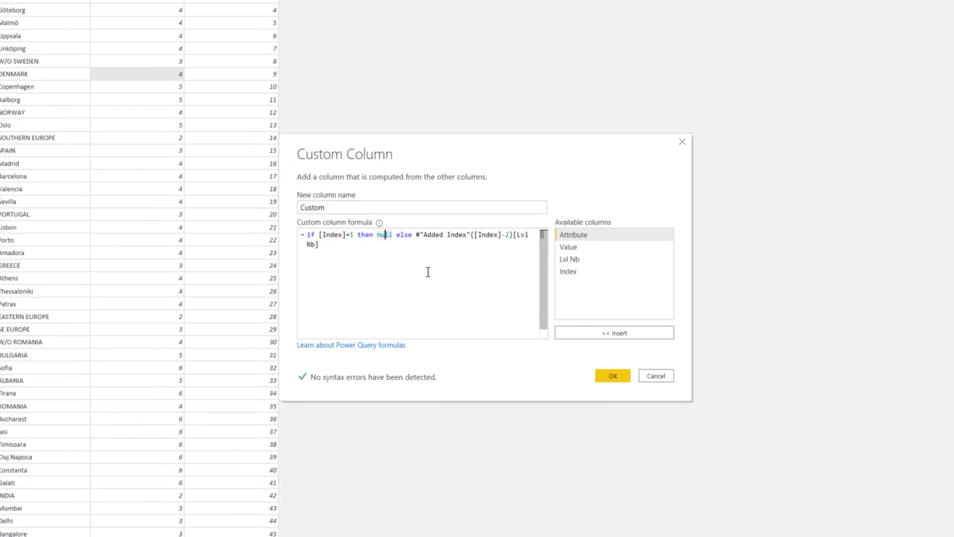
{"action": "left_click", "coordinate": [616, 374]}
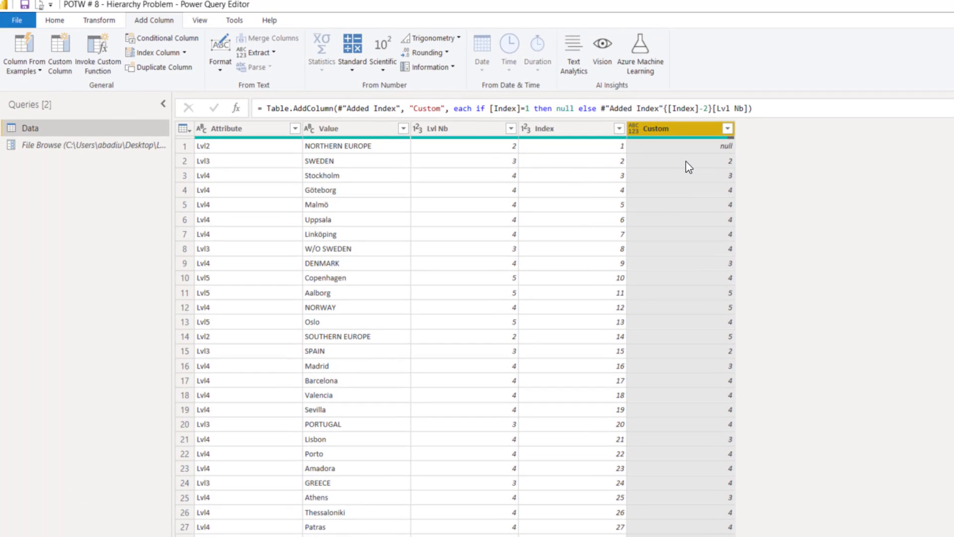
Check the Custom values against the previous rows' Lvl Nb in rows 1, 2 and 11.
{"action": "left_click", "coordinate": [685, 161]}
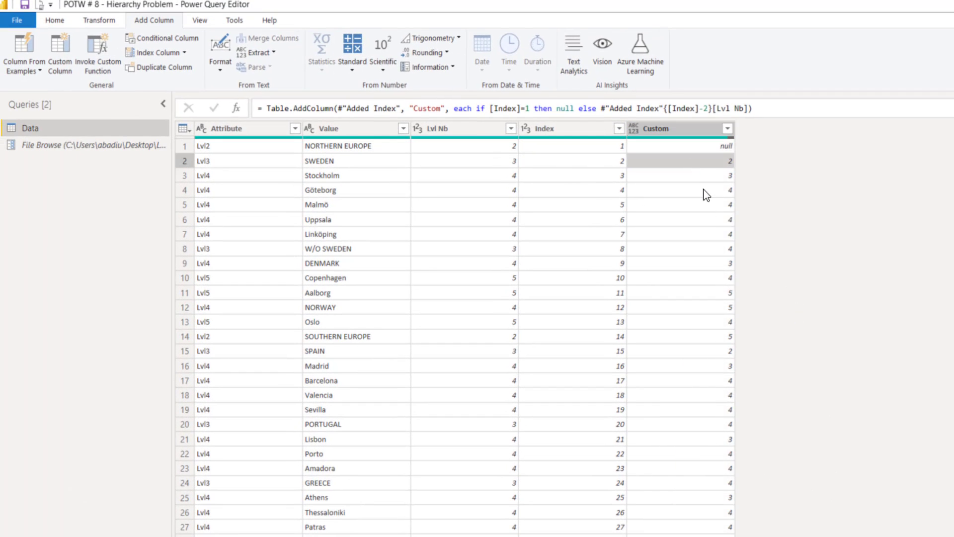
{"action": "left_click", "coordinate": [504, 150]}
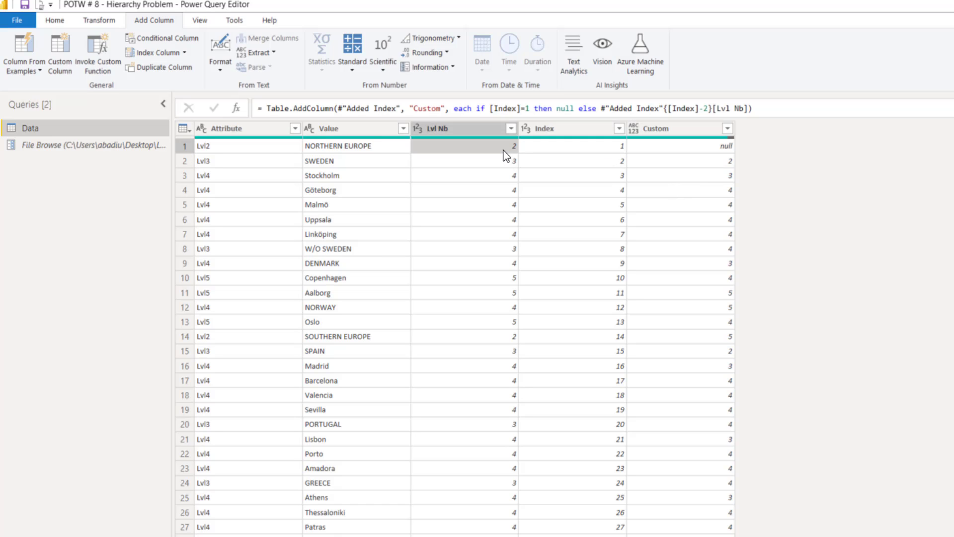
{"action": "left_click", "coordinate": [508, 161]}
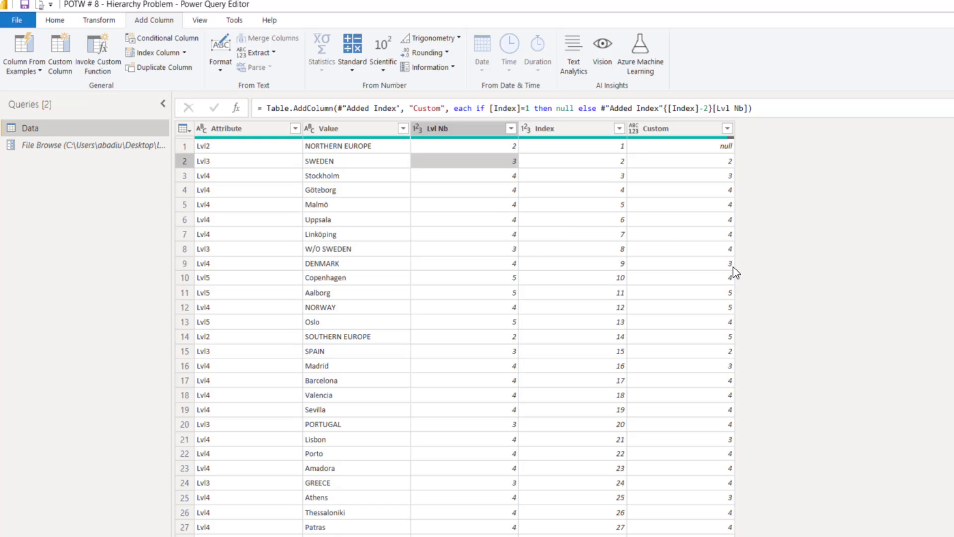
{"action": "left_click", "coordinate": [731, 293]}
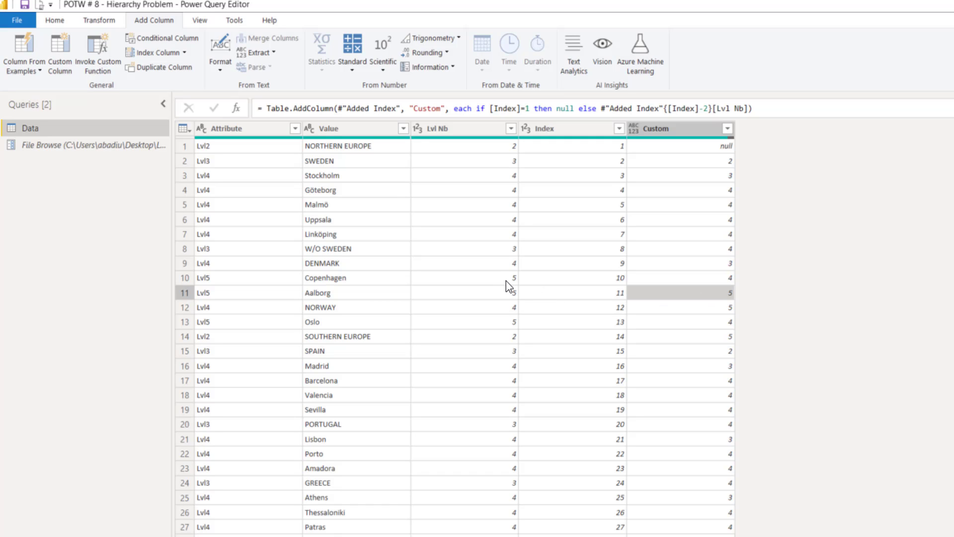
Rename the Custom column to Previous Lvl and make it Whole Number.
{"action": "double_click", "coordinate": [684, 129]}
{"action": "type", "text": "Previous Lvl"}
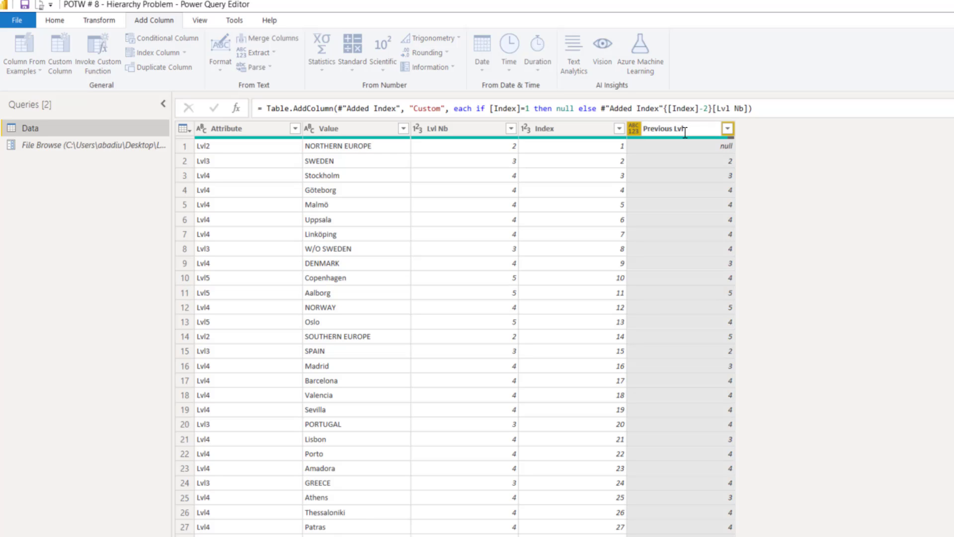
{"action": "key", "text": "Return"}
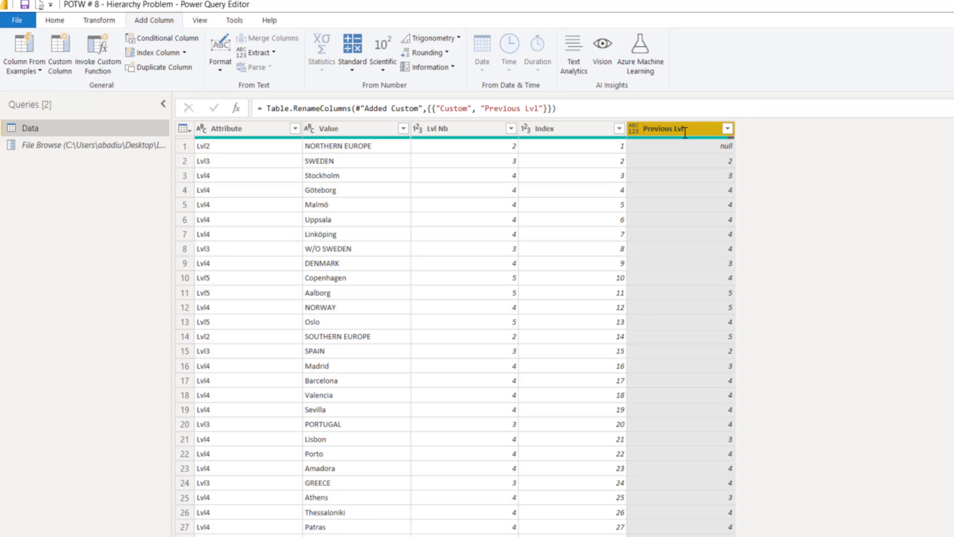
{"action": "left_click", "coordinate": [638, 131]}
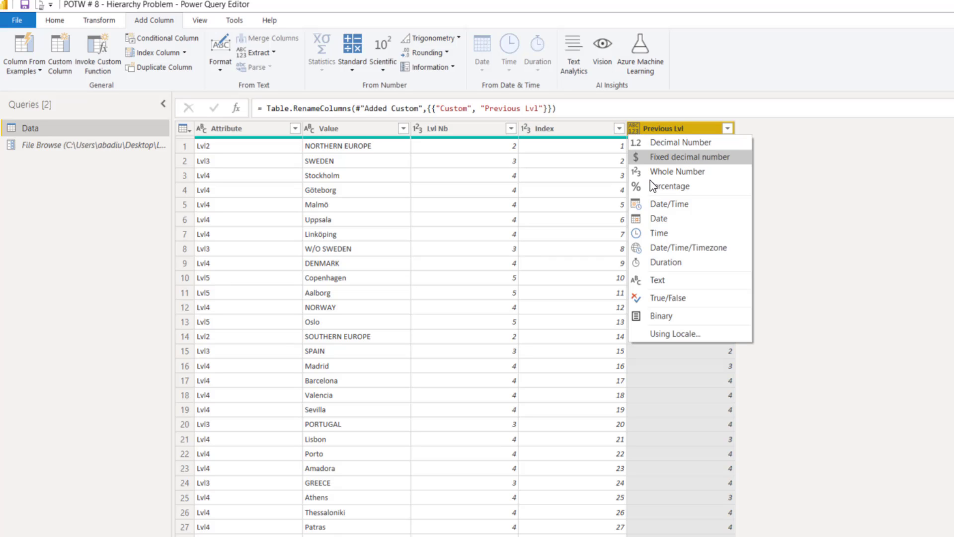
{"action": "left_click", "coordinate": [688, 171]}
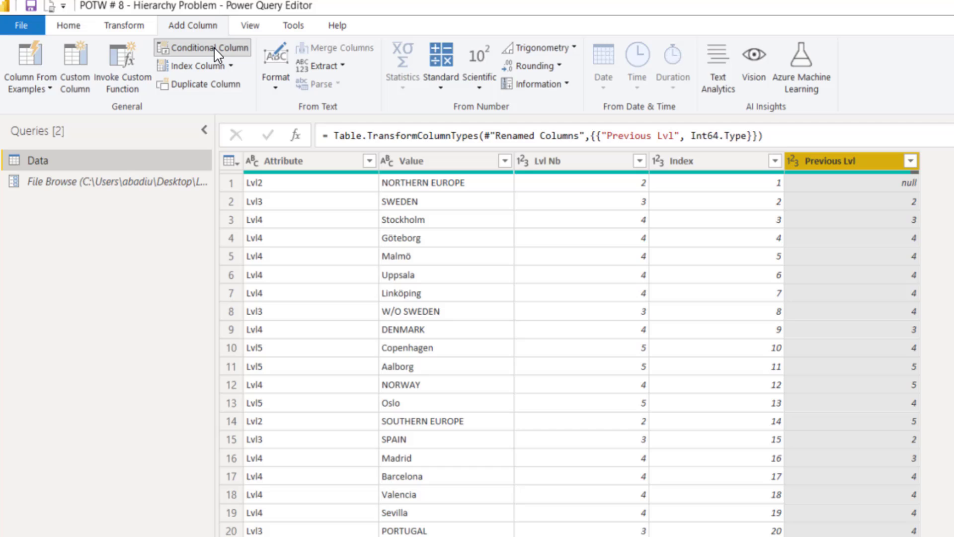
Begin a conditional column testing whether Previous Lvl is greater than the Lvl Nb column.
{"action": "left_click", "coordinate": [194, 44]}
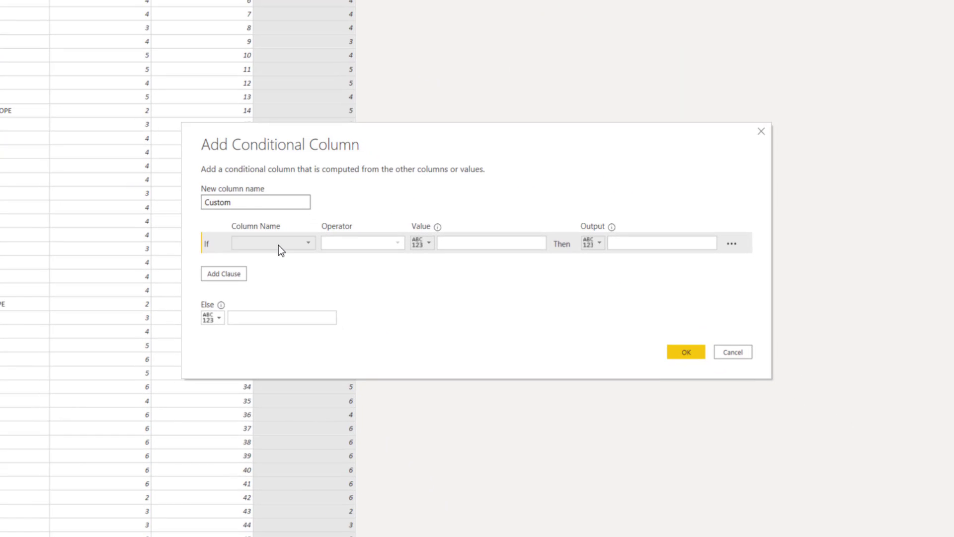
{"action": "left_click", "coordinate": [485, 377]}
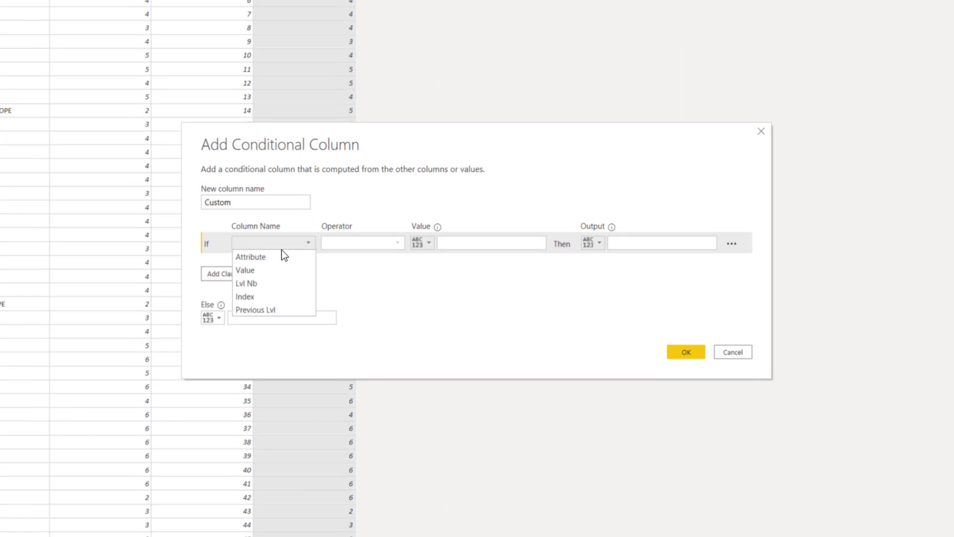
{"action": "left_click", "coordinate": [288, 308]}
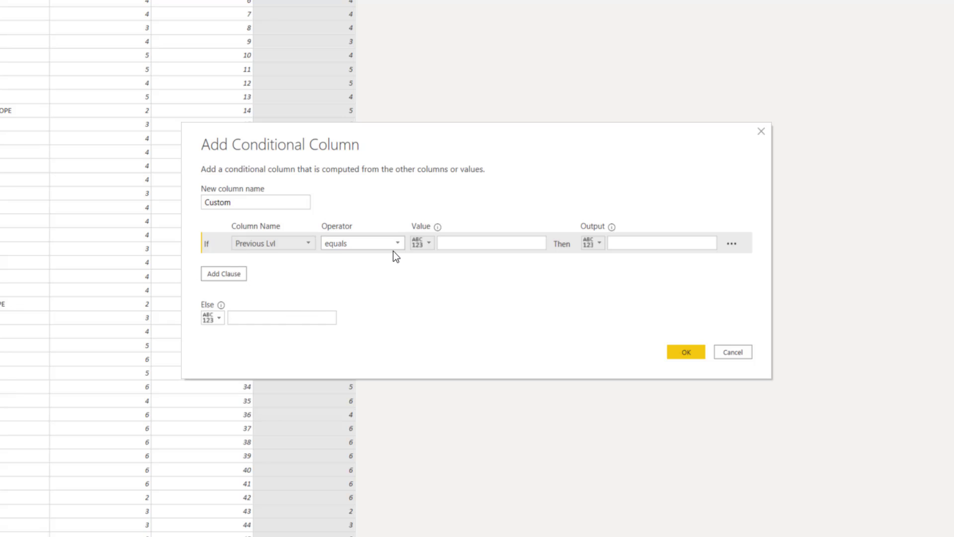
{"action": "left_click", "coordinate": [395, 248]}
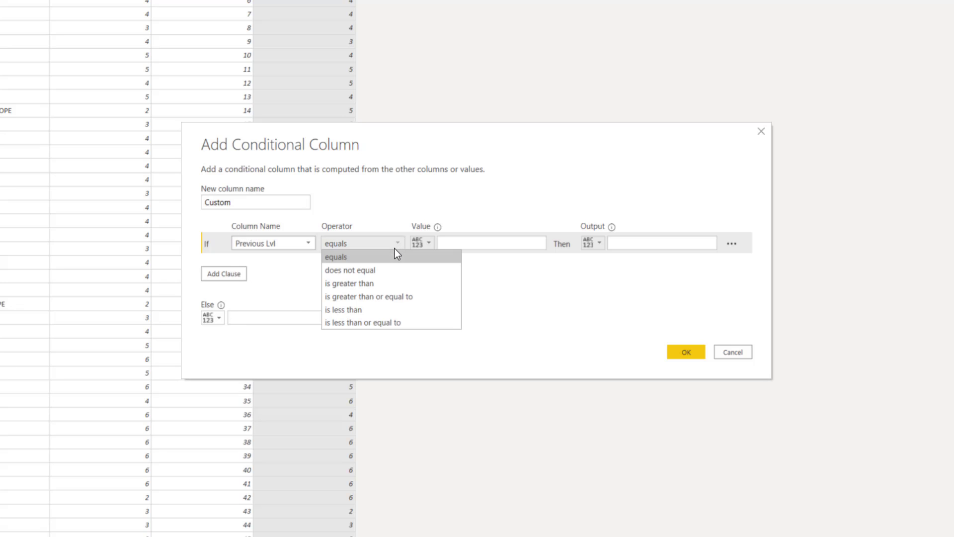
{"action": "left_click", "coordinate": [397, 284]}
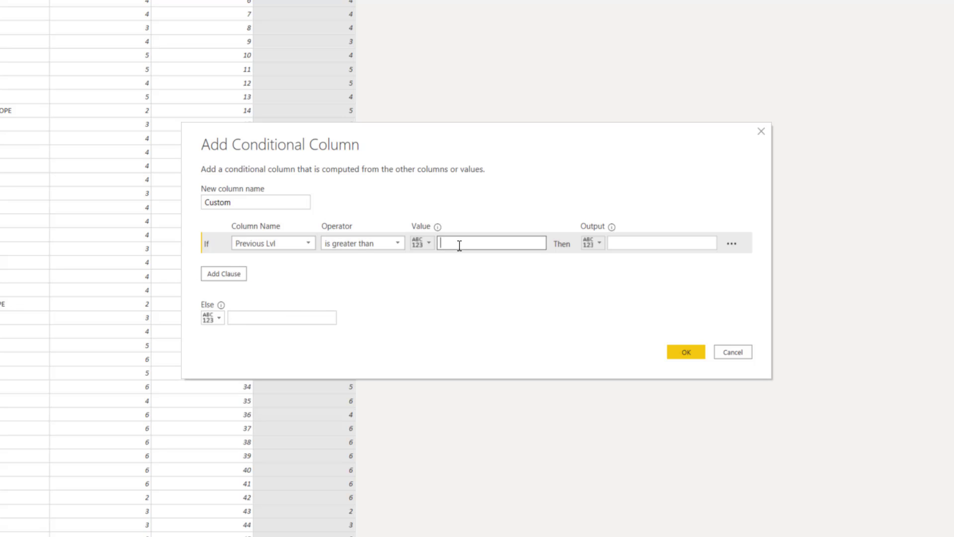
{"action": "left_click", "coordinate": [431, 246]}
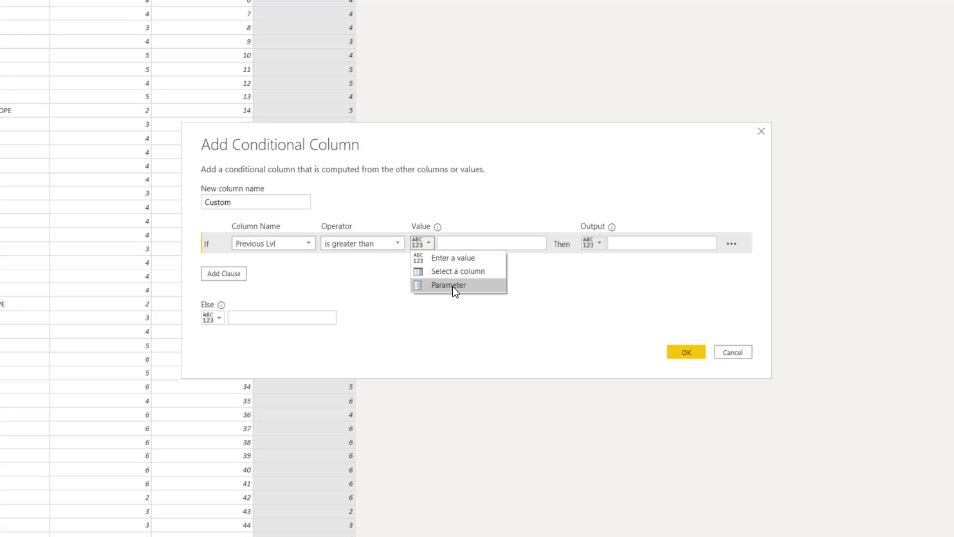
{"action": "key", "text": "Escape"}
{"action": "left_click", "coordinate": [488, 243]}
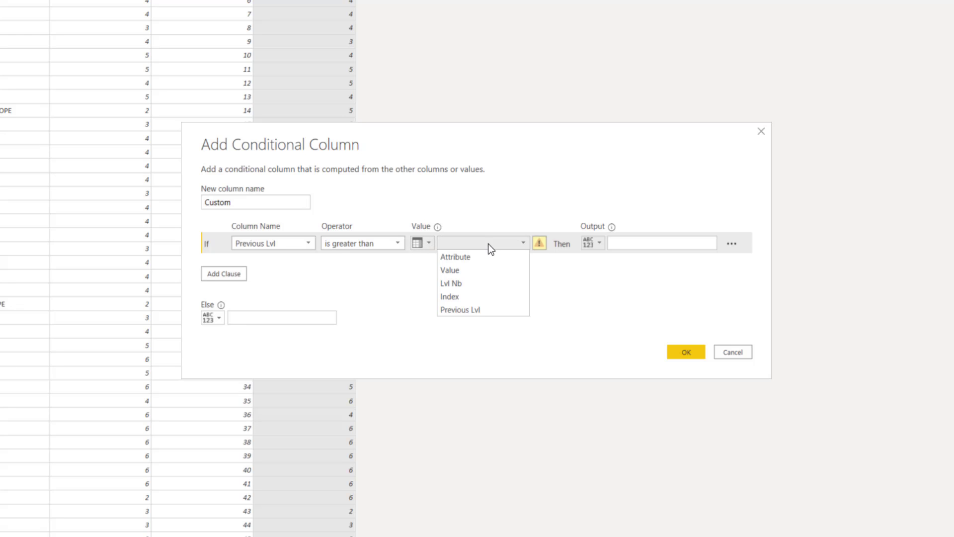
{"action": "left_click", "coordinate": [481, 284]}
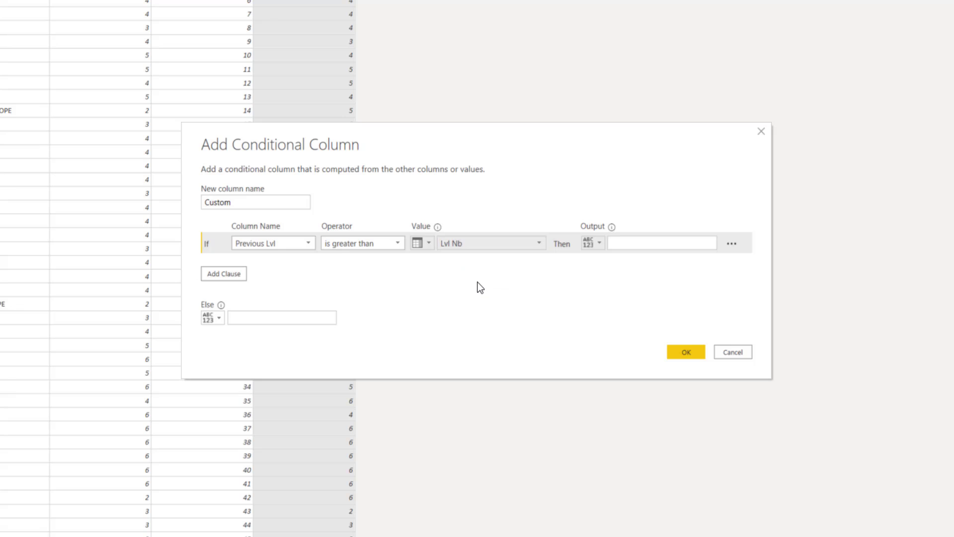
Output the Index column when true, null otherwise, and create the column.
{"action": "left_click", "coordinate": [600, 246]}
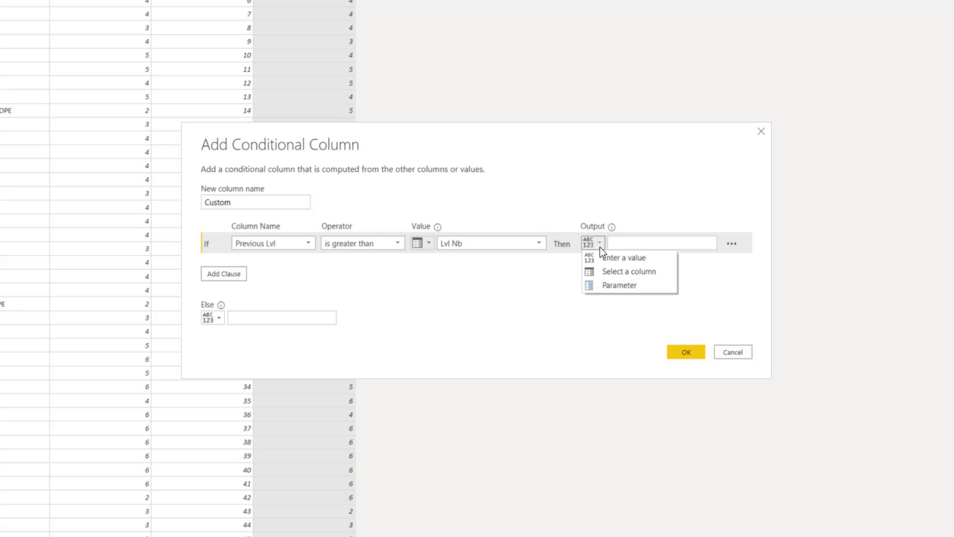
{"action": "left_click", "coordinate": [627, 270]}
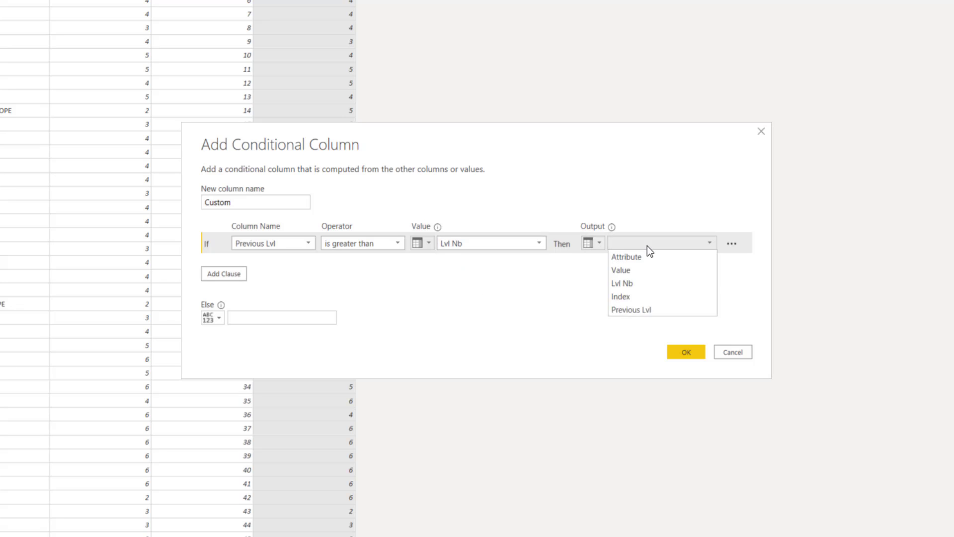
{"action": "left_click", "coordinate": [642, 296]}
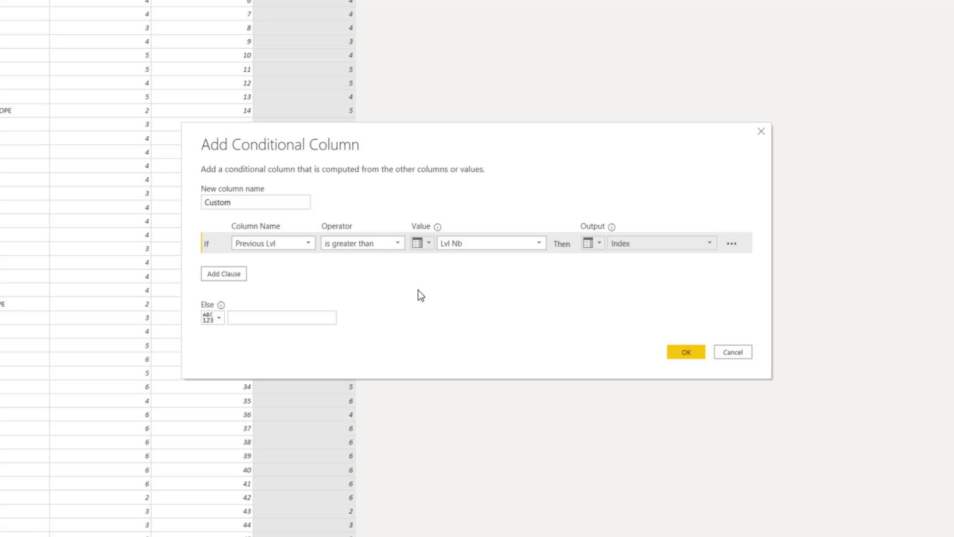
{"action": "left_click", "coordinate": [274, 316]}
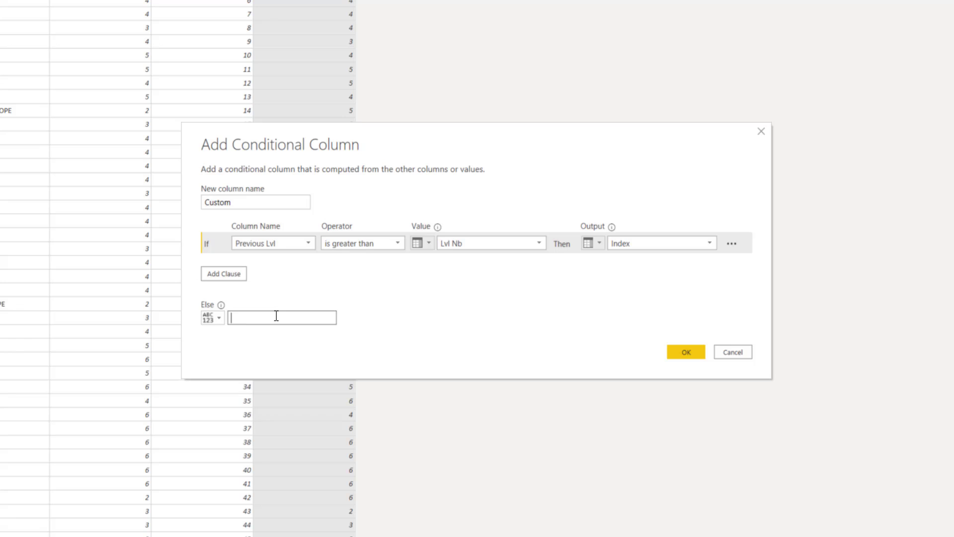
{"action": "type", "text": "null"}
{"action": "left_click", "coordinate": [679, 359]}
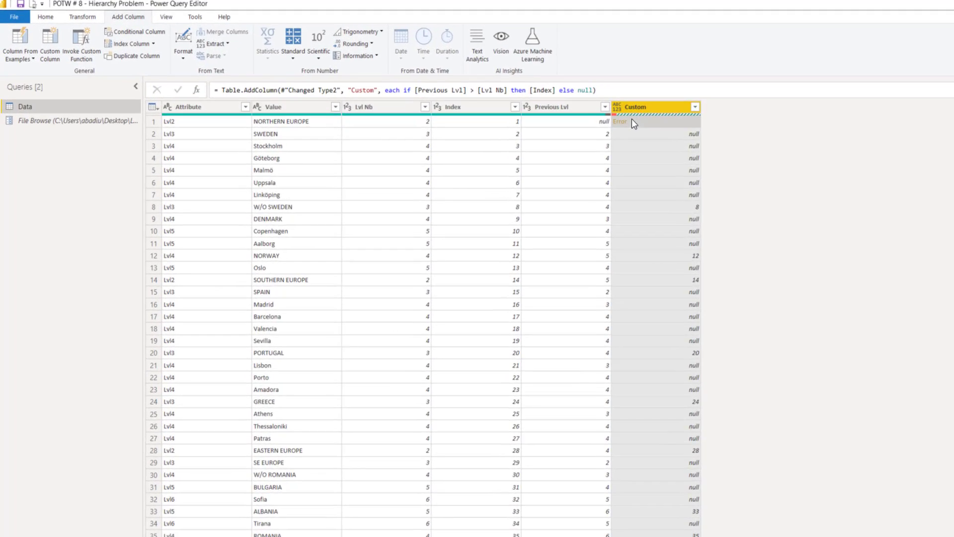
Remove the error rows from the Custom column.
{"action": "right_click", "coordinate": [421, 81]}
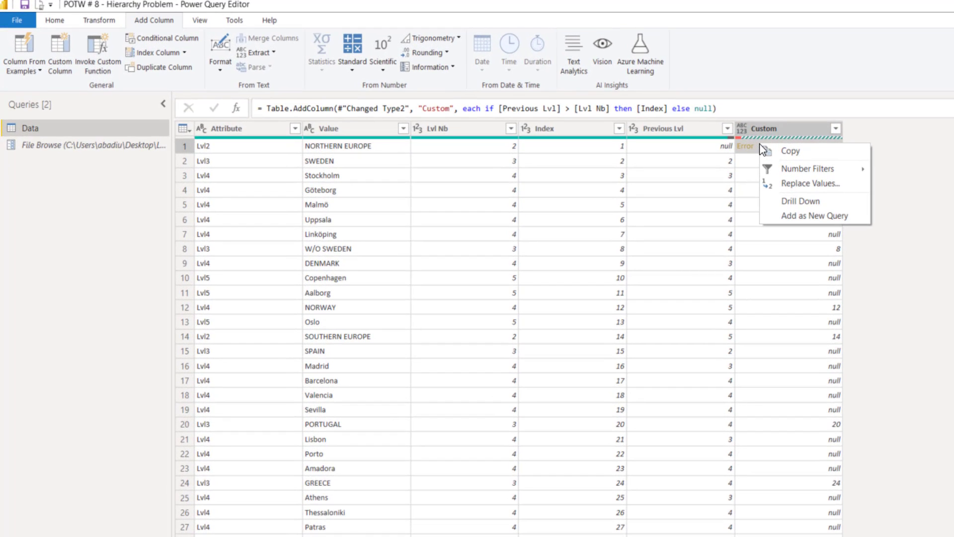
{"action": "right_click", "coordinate": [741, 128]}
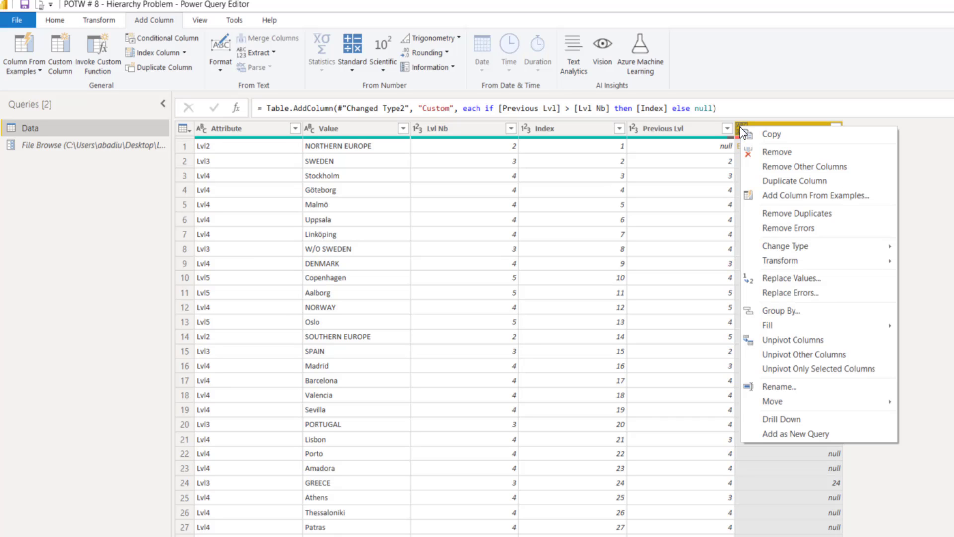
{"action": "left_click", "coordinate": [795, 228]}
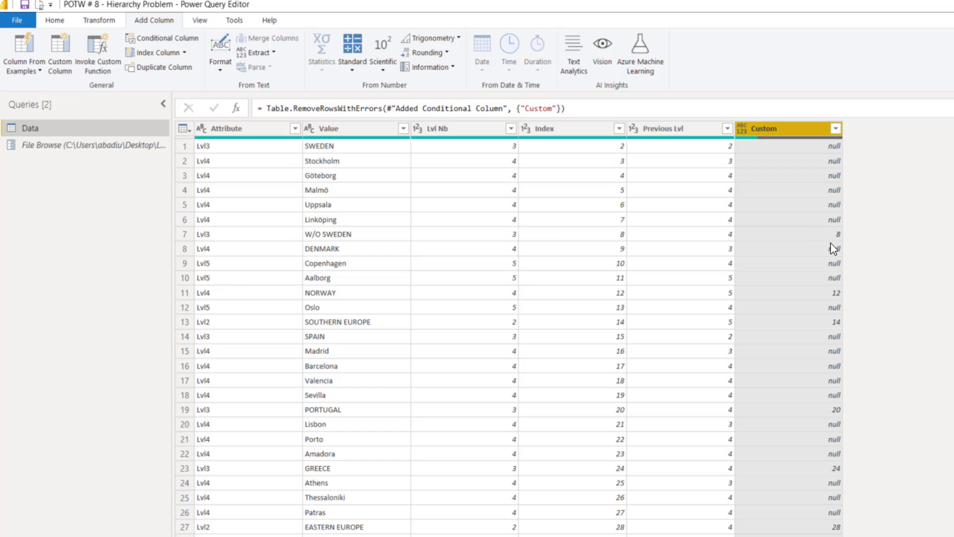
Fill the Custom column's values down into the null rows.
{"action": "right_click", "coordinate": [742, 127]}
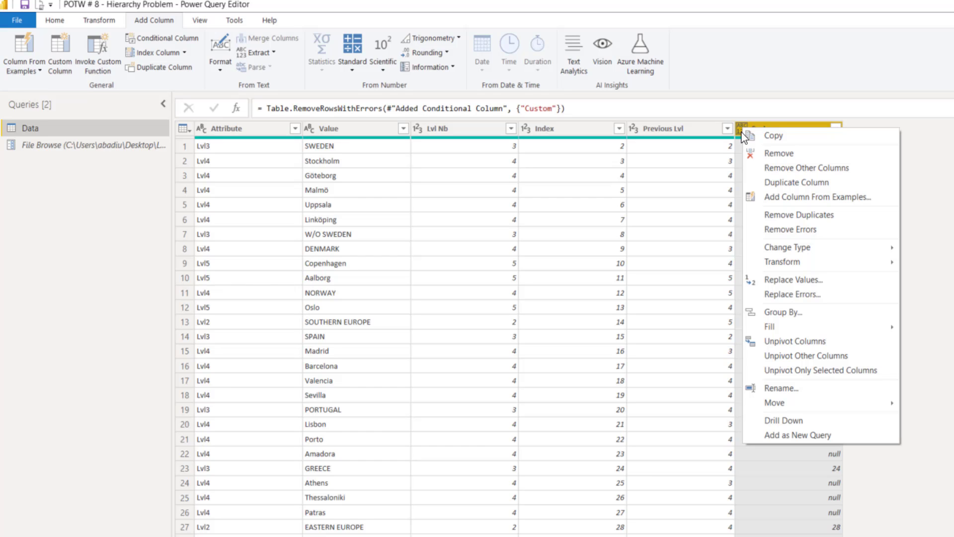
{"action": "mouse_move", "coordinate": [825, 326]}
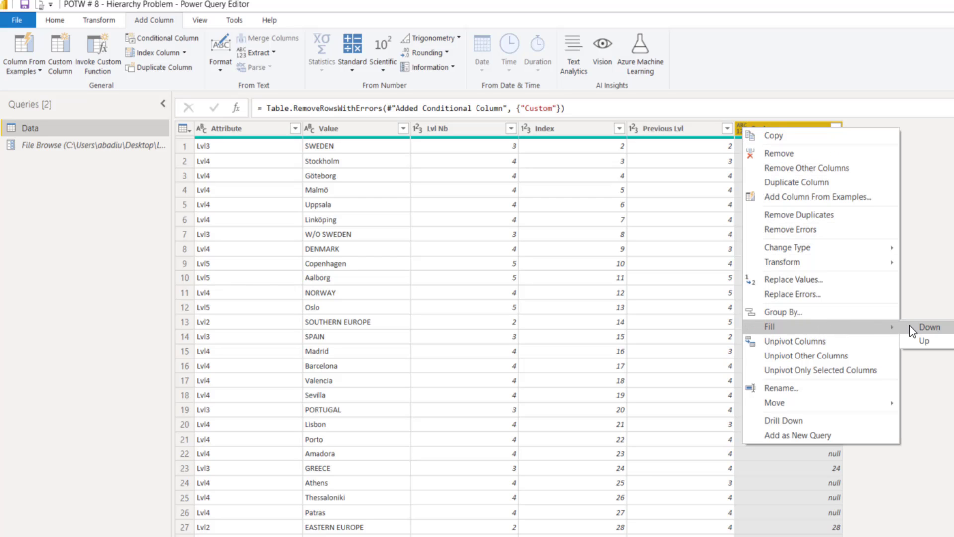
{"action": "left_click", "coordinate": [913, 326]}
Verify the filled Custom values in rows 7, 8, 11 and 15 against Index.
{"action": "left_click", "coordinate": [832, 232]}
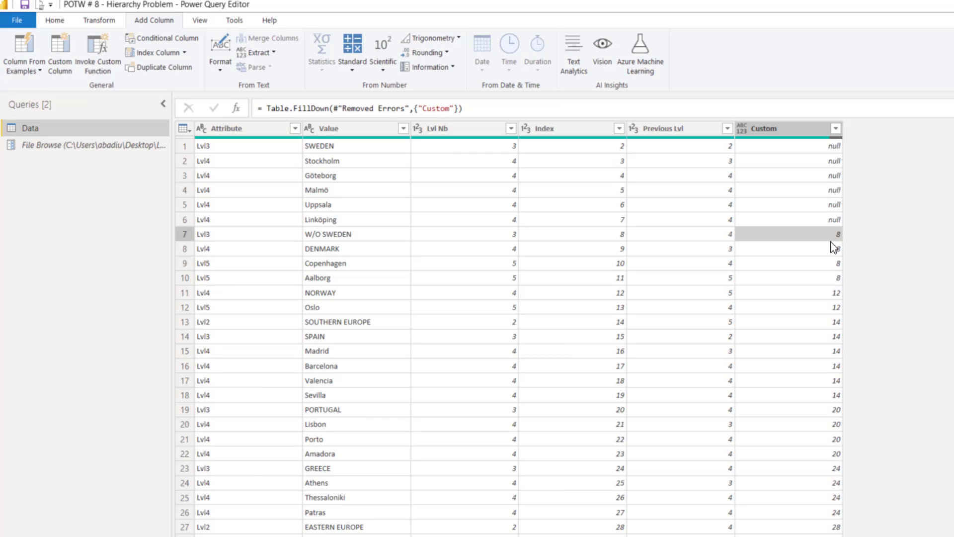
{"action": "left_click", "coordinate": [826, 251]}
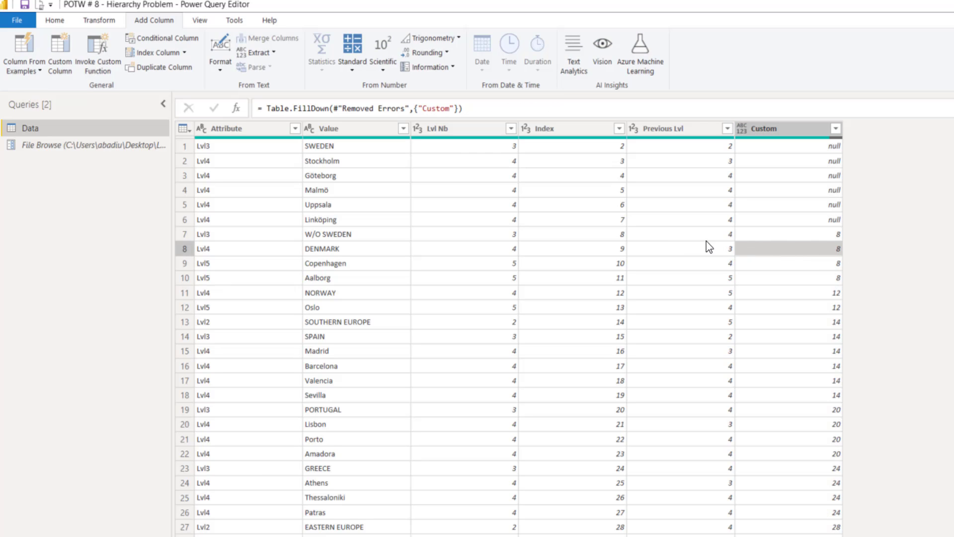
{"action": "left_click", "coordinate": [795, 233]}
{"action": "left_click", "coordinate": [806, 249]}
{"action": "left_click", "coordinate": [817, 292]}
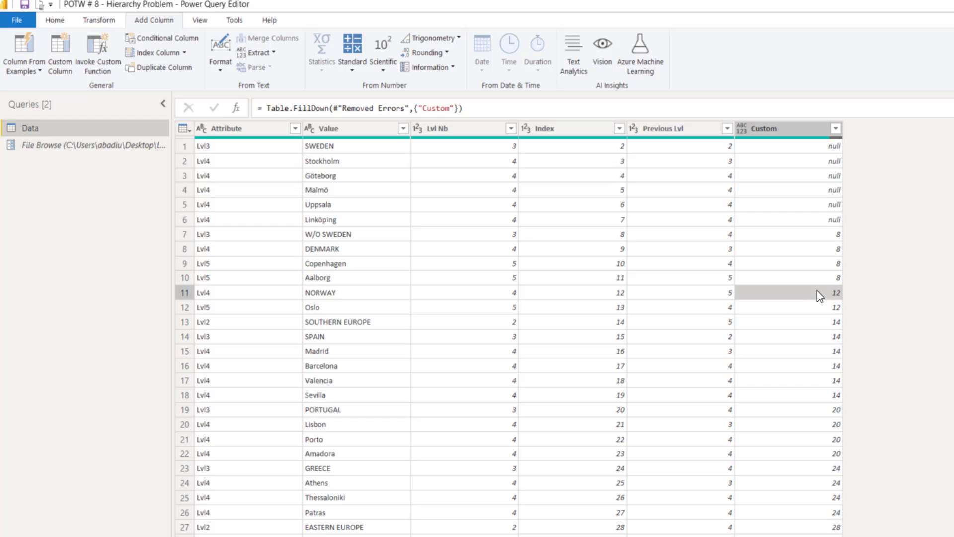
{"action": "left_click", "coordinate": [619, 294]}
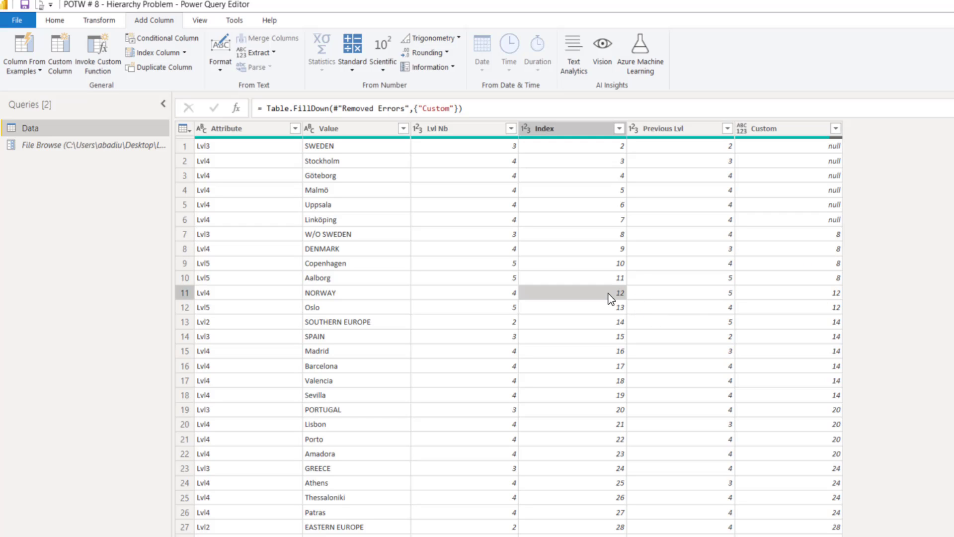
{"action": "left_click", "coordinate": [829, 348]}
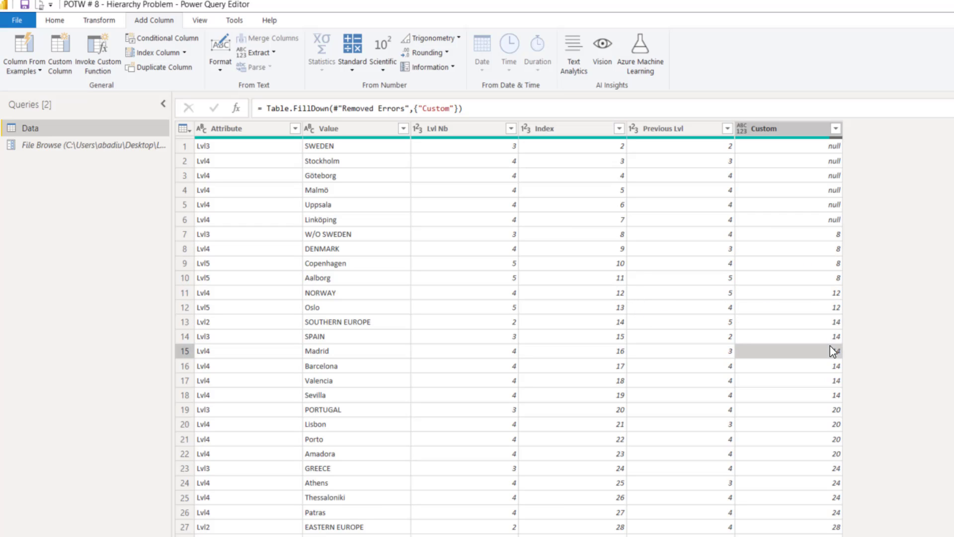
{"action": "scroll", "coordinate": [828, 347], "scroll_direction": "down", "scroll_amount": 1}
{"action": "scroll", "coordinate": [825, 228], "scroll_direction": "up", "scroll_amount": 1}
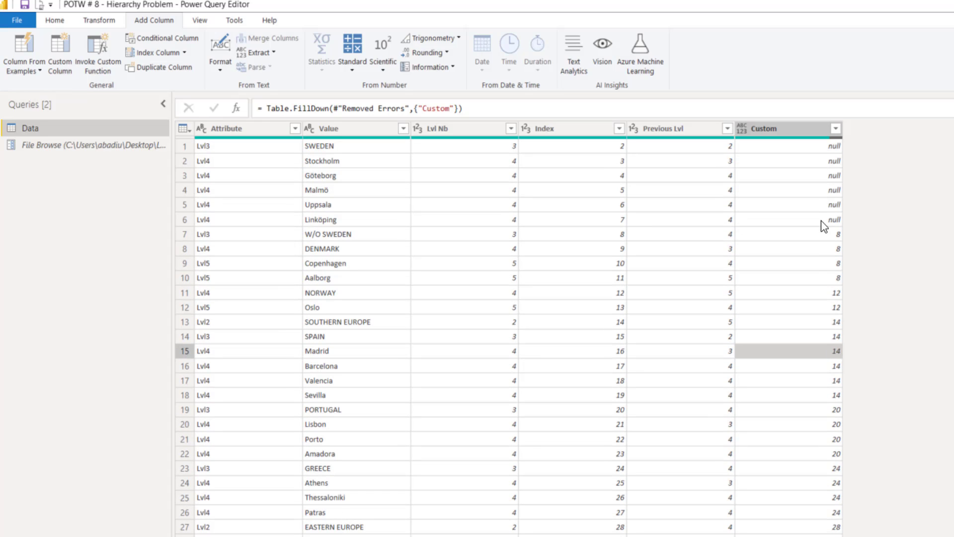
Replace null with 0 in the Custom column.
{"action": "right_click", "coordinate": [830, 148]}
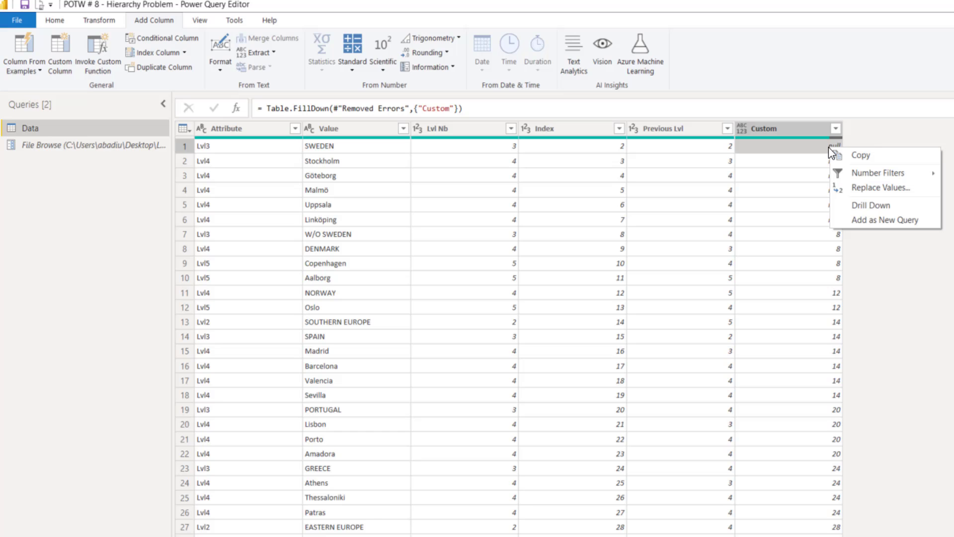
{"action": "left_click", "coordinate": [871, 187]}
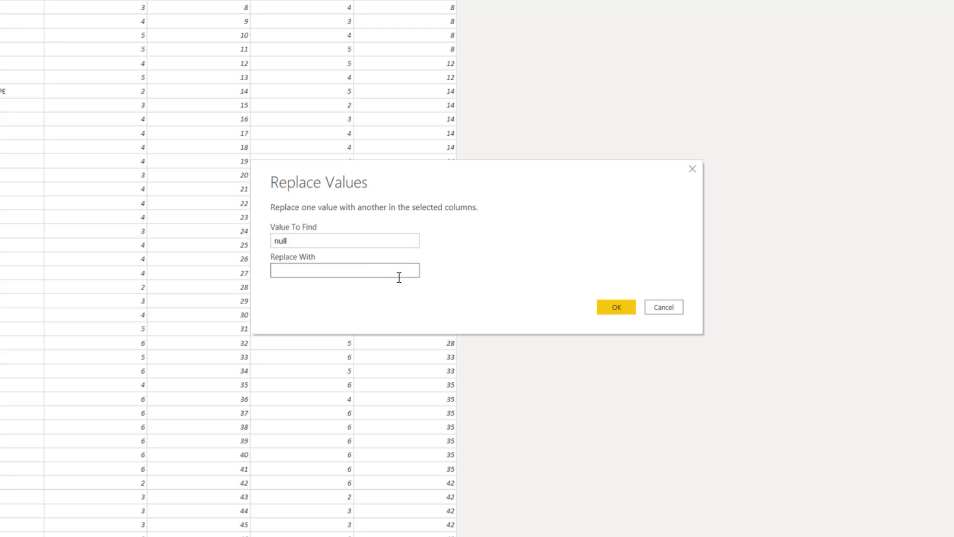
{"action": "type", "text": "0"}
{"action": "left_click", "coordinate": [620, 308]}
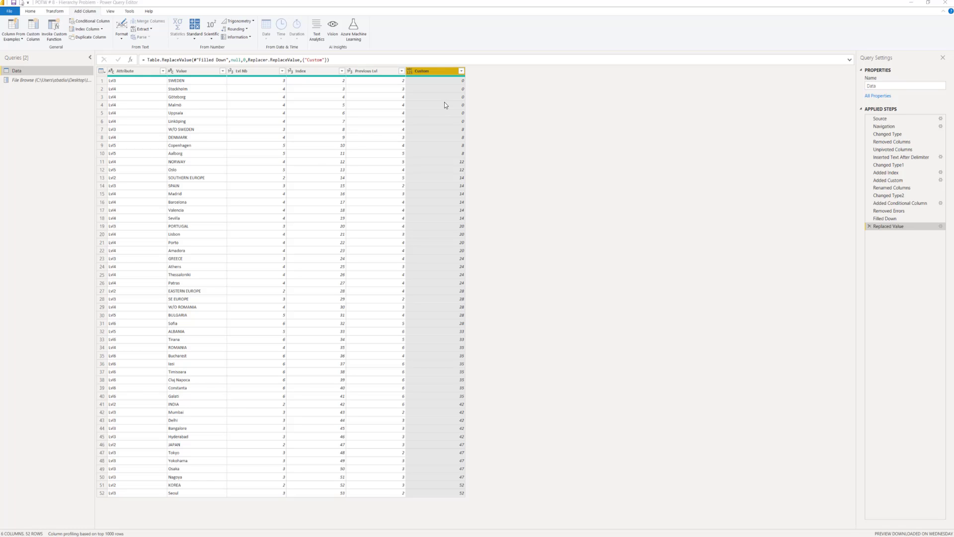
Check the Custom values for SWEDEN and W/O SWEDEN and Stockholm's Lvl Nb.
{"action": "left_click", "coordinate": [457, 130]}
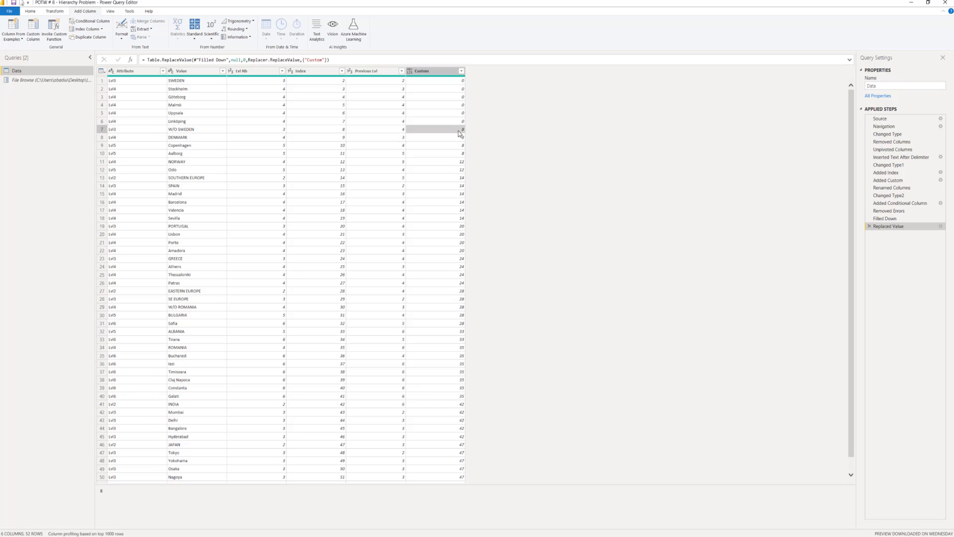
{"action": "left_click", "coordinate": [458, 82]}
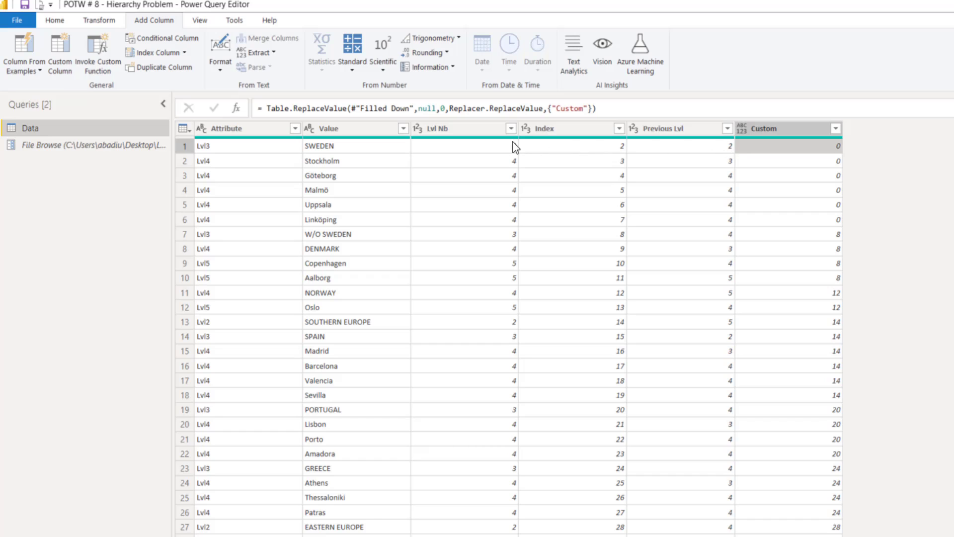
{"action": "left_click", "coordinate": [515, 165]}
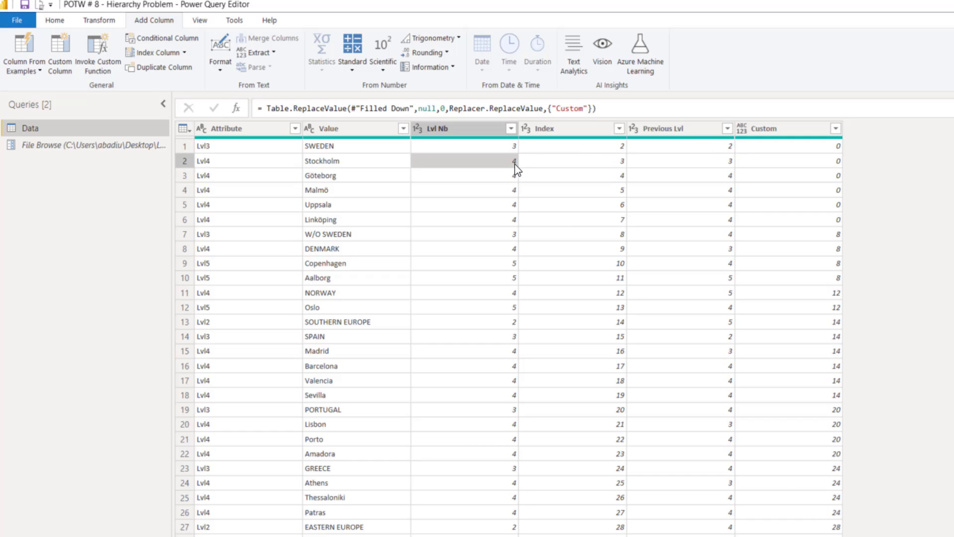
{"action": "left_click", "coordinate": [513, 178]}
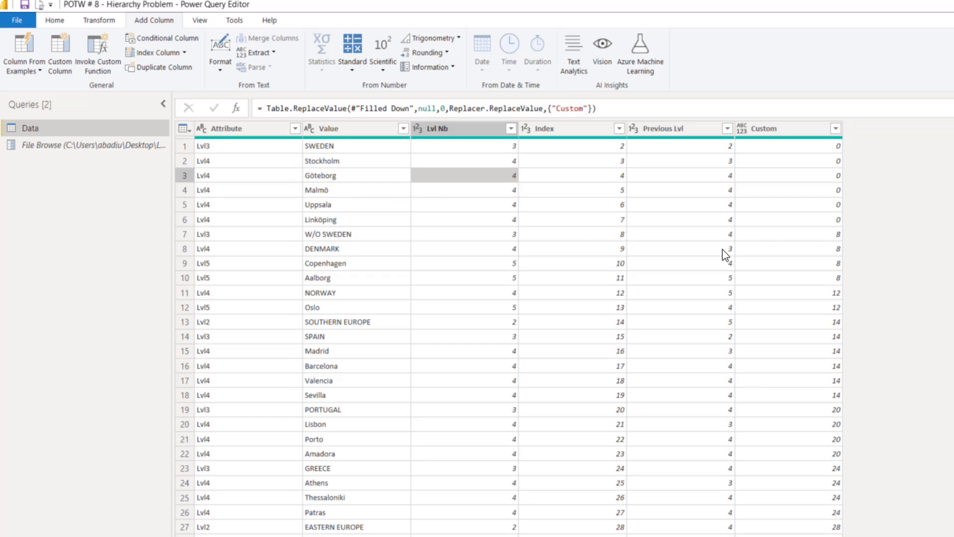
{"action": "left_click", "coordinate": [839, 234]}
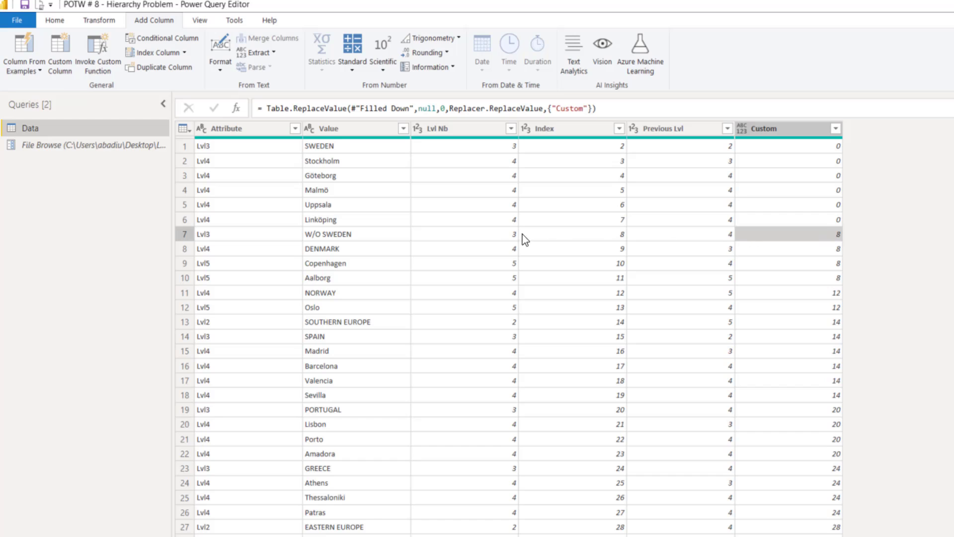
{"action": "left_click", "coordinate": [511, 279]}
{"action": "left_click", "coordinate": [513, 266]}
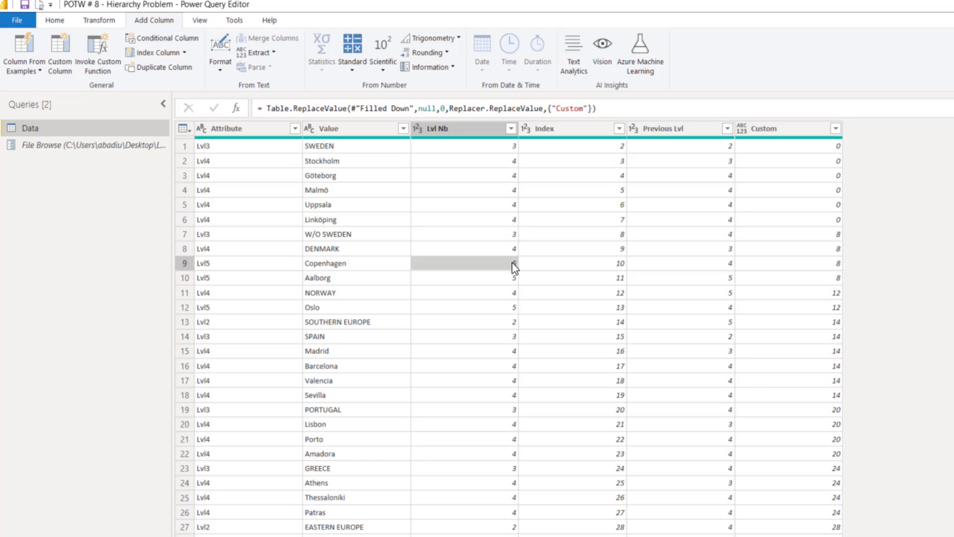
{"action": "left_click", "coordinate": [507, 279]}
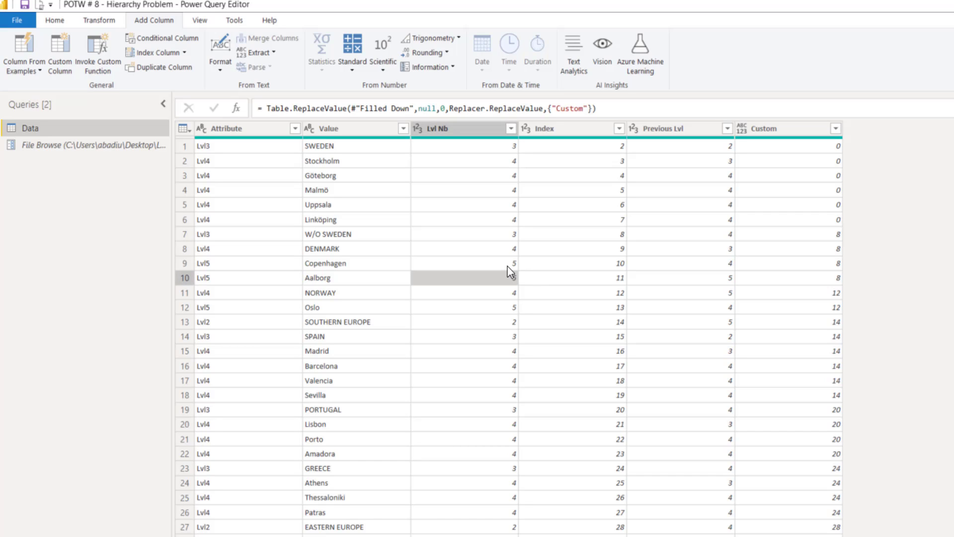
{"action": "left_click", "coordinate": [508, 267]}
{"action": "left_click", "coordinate": [508, 308]}
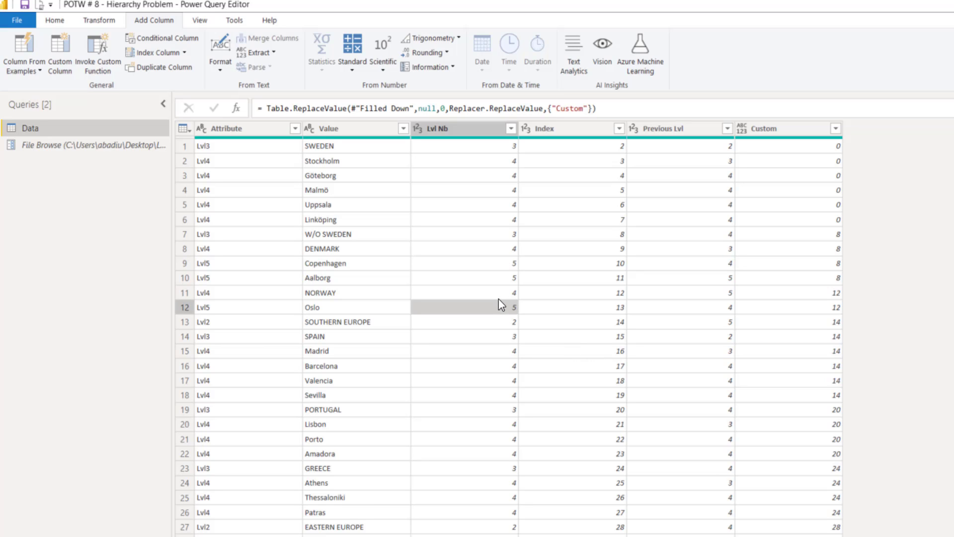
{"action": "left_click", "coordinate": [53, 21]}
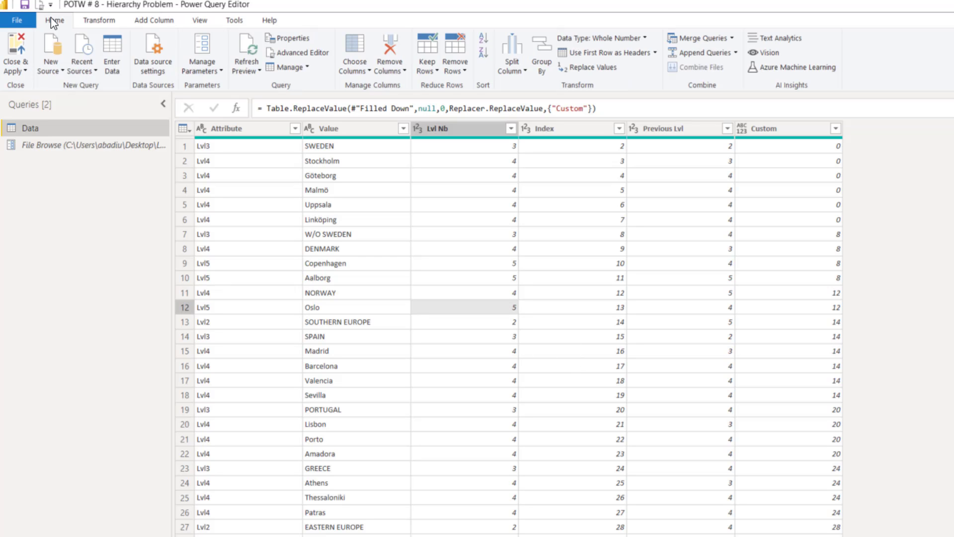
Group rows by Custom into a Count column taking the Max of Lvl Nb.
{"action": "left_click", "coordinate": [543, 55]}
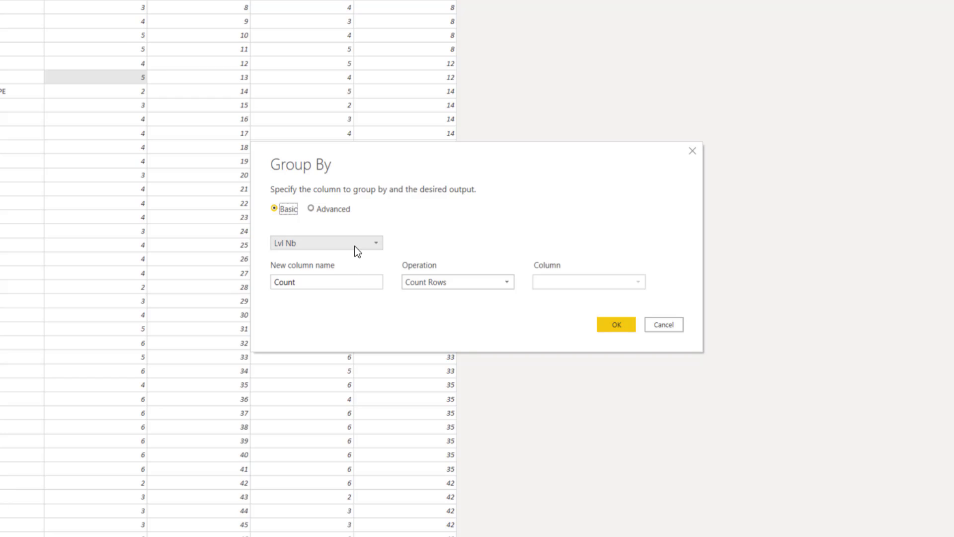
{"action": "left_click", "coordinate": [357, 249]}
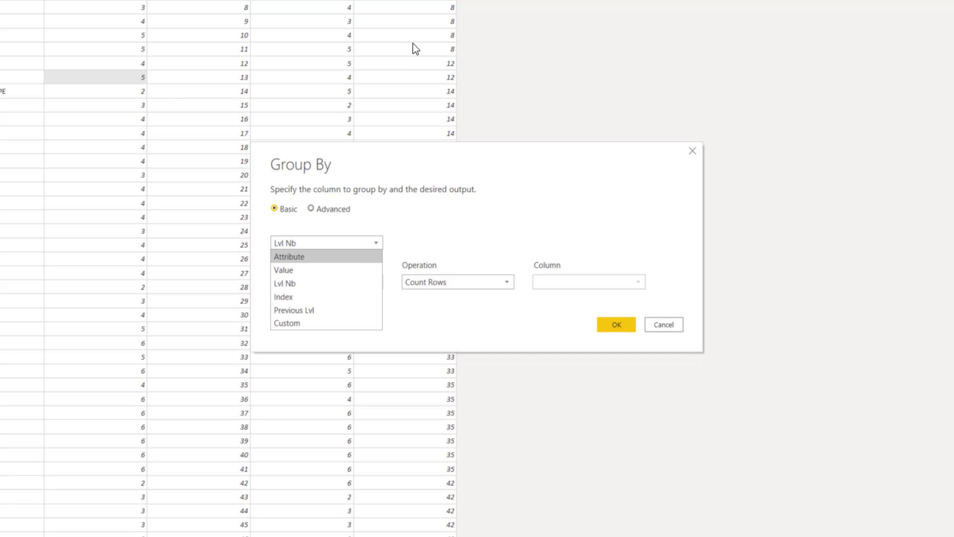
{"action": "left_click", "coordinate": [330, 322]}
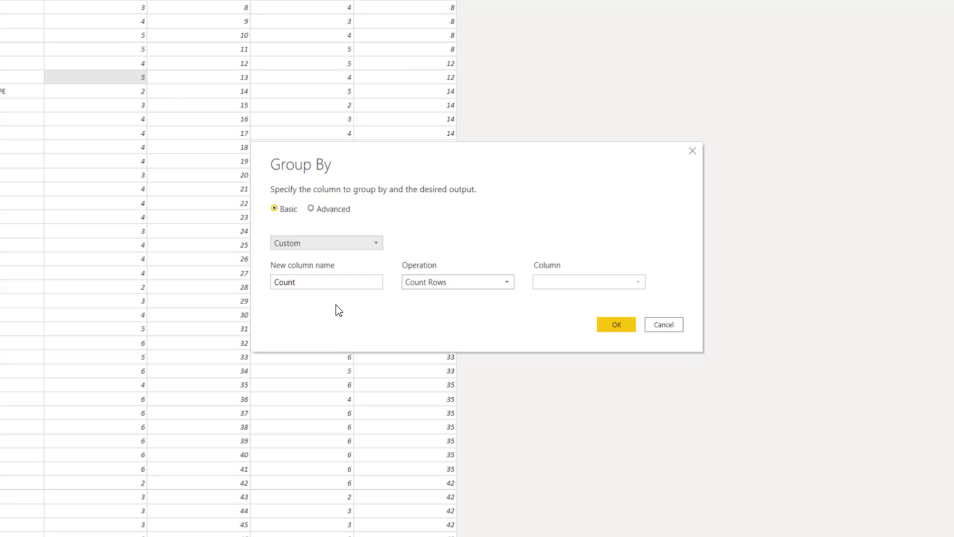
{"action": "left_click", "coordinate": [344, 282]}
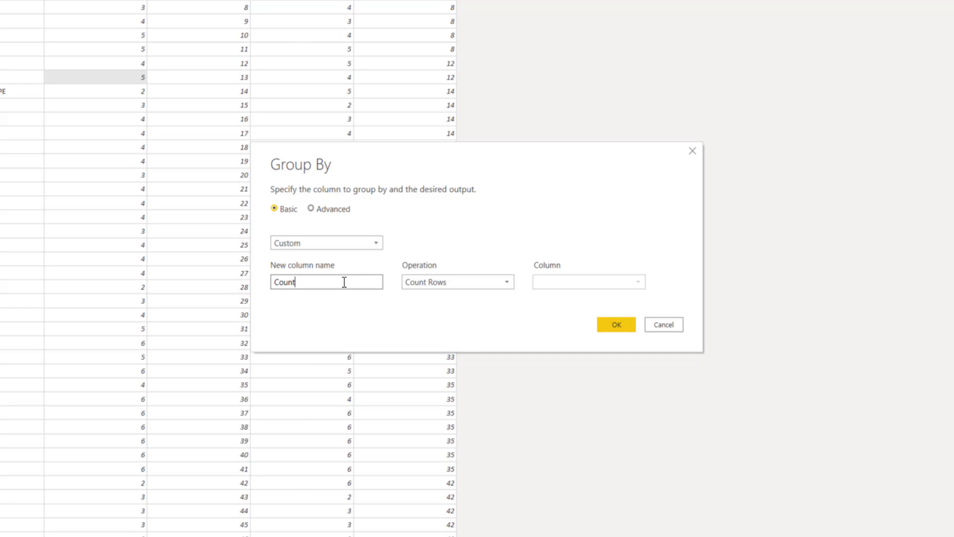
{"action": "left_click", "coordinate": [450, 285]}
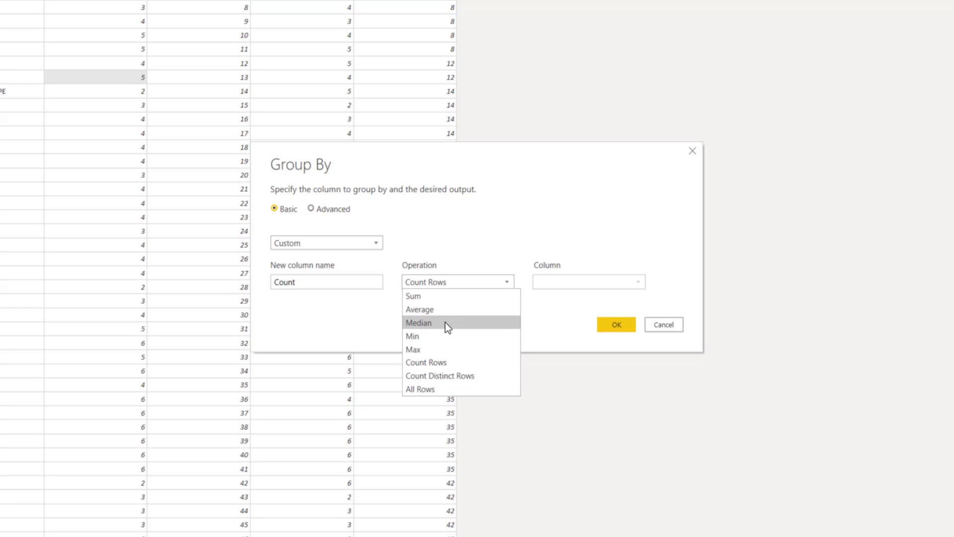
{"action": "left_click", "coordinate": [444, 348]}
{"action": "left_click", "coordinate": [565, 286]}
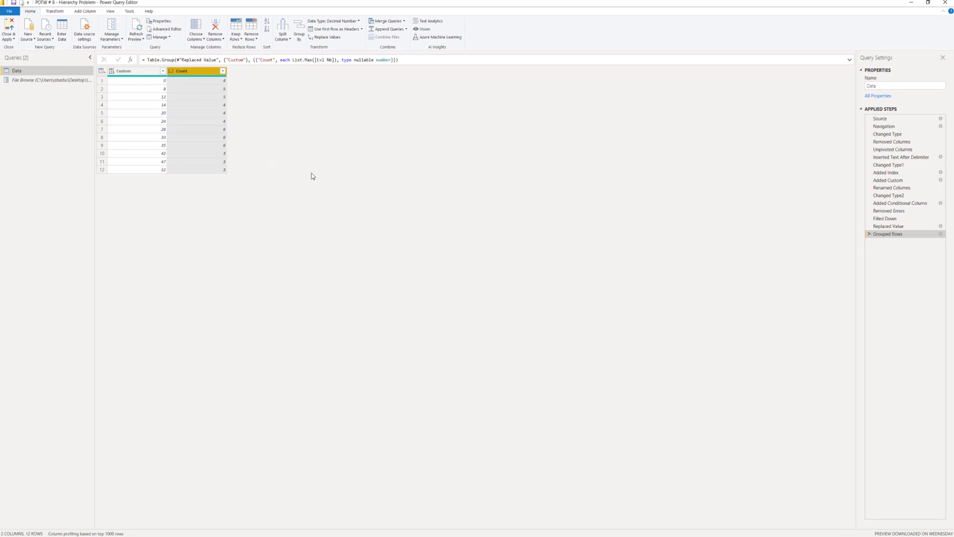
Inspect the grouped Custom and Count values and compare with the pre-grouping step.
{"action": "left_click", "coordinate": [154, 82]}
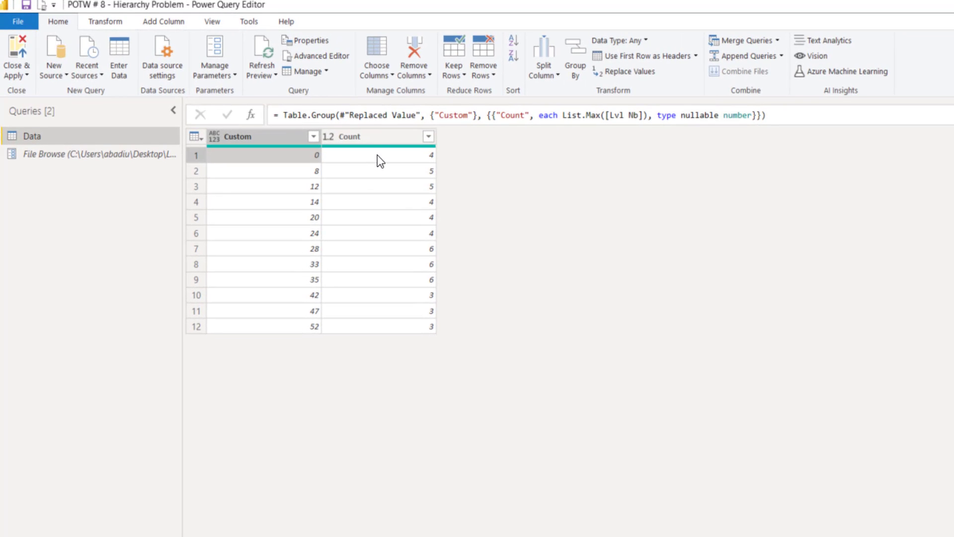
{"action": "left_click", "coordinate": [377, 154]}
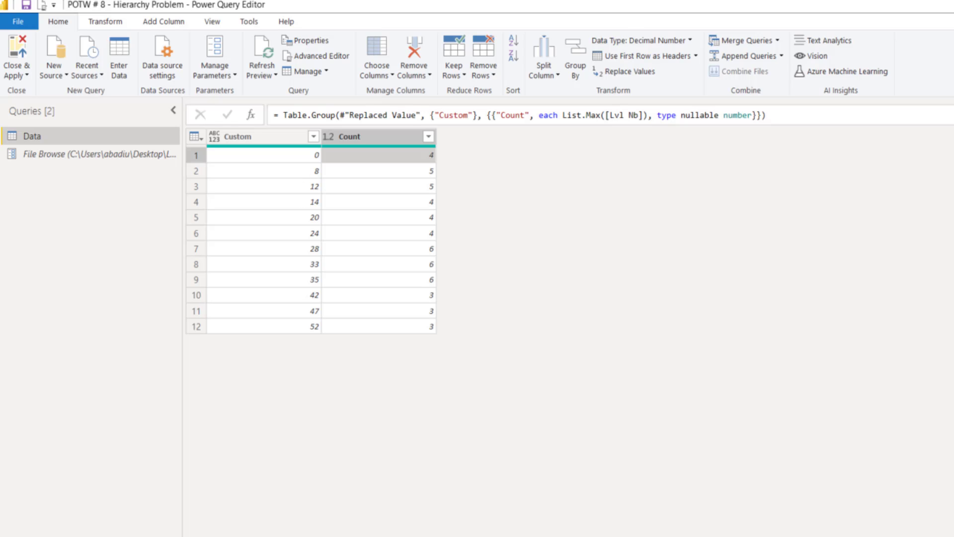
{"action": "left_click", "coordinate": [259, 137]}
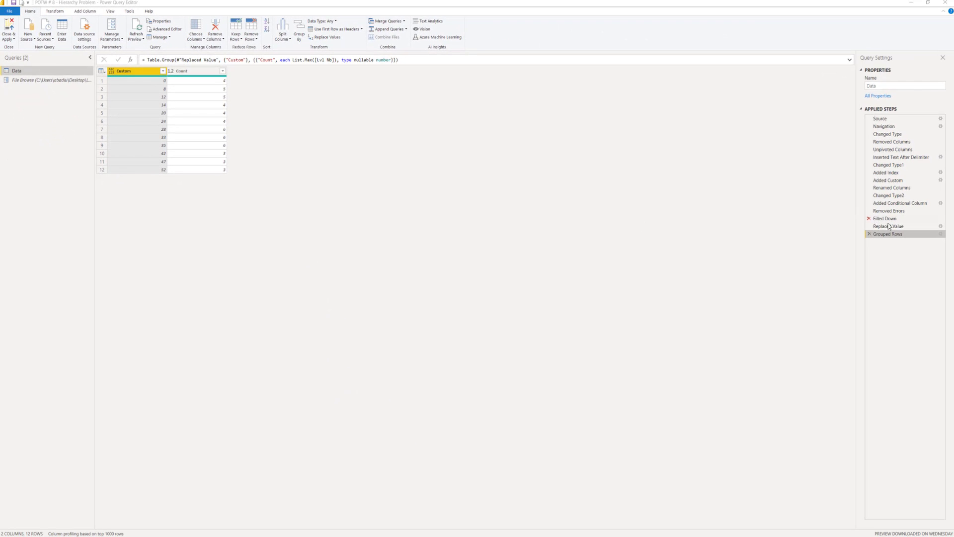
{"action": "left_click", "coordinate": [890, 226]}
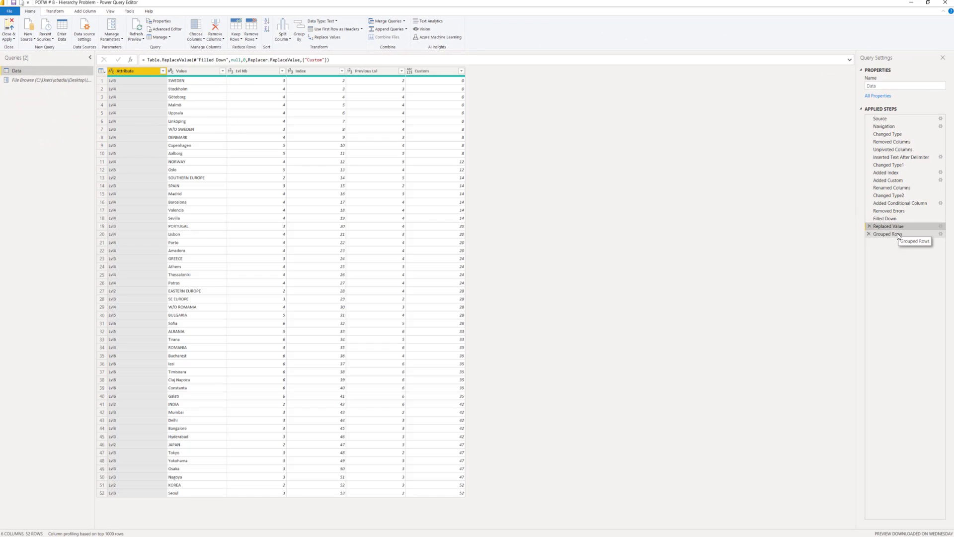
{"action": "left_click", "coordinate": [898, 234]}
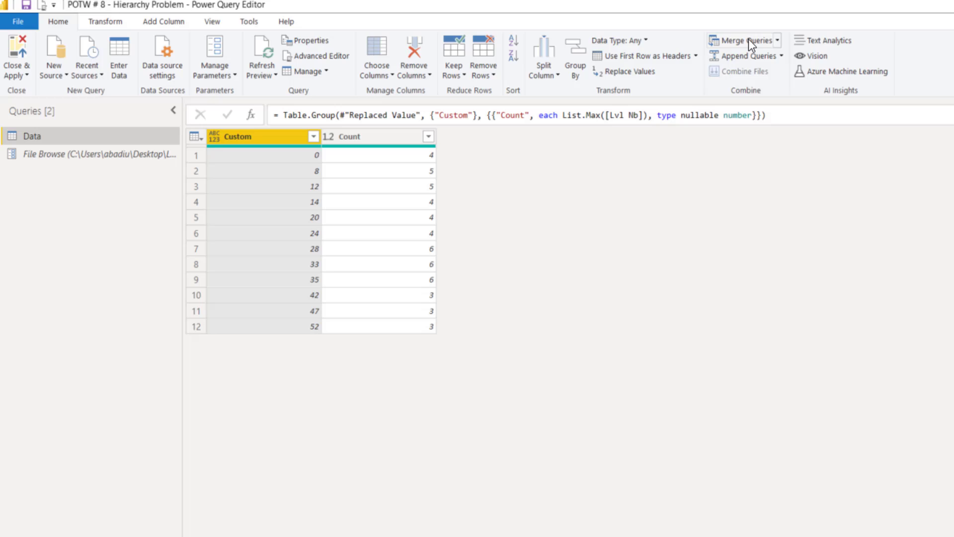
Merge the query with the Data query, matching Custom and Count on both sides.
{"action": "left_click", "coordinate": [749, 38]}
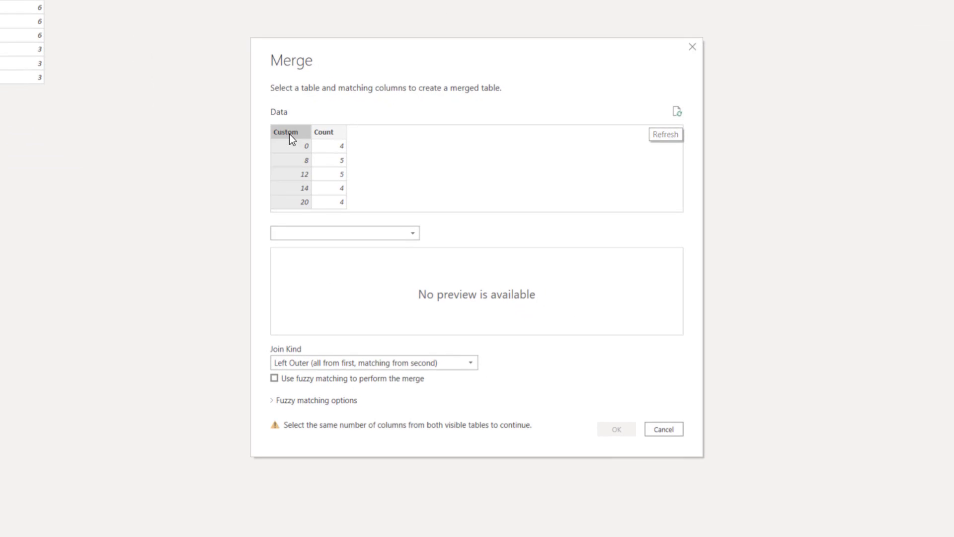
{"action": "left_click", "coordinate": [351, 234]}
{"action": "left_click", "coordinate": [344, 247]}
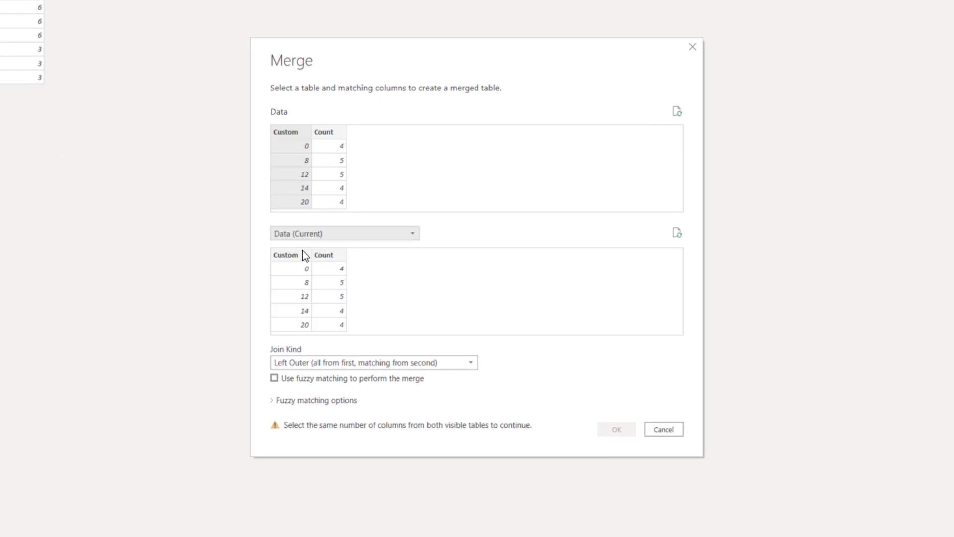
{"action": "left_click", "coordinate": [328, 133]}
{"action": "left_click", "coordinate": [287, 133]}
{"action": "left_click", "coordinate": [339, 149], "text": "ctrl"}
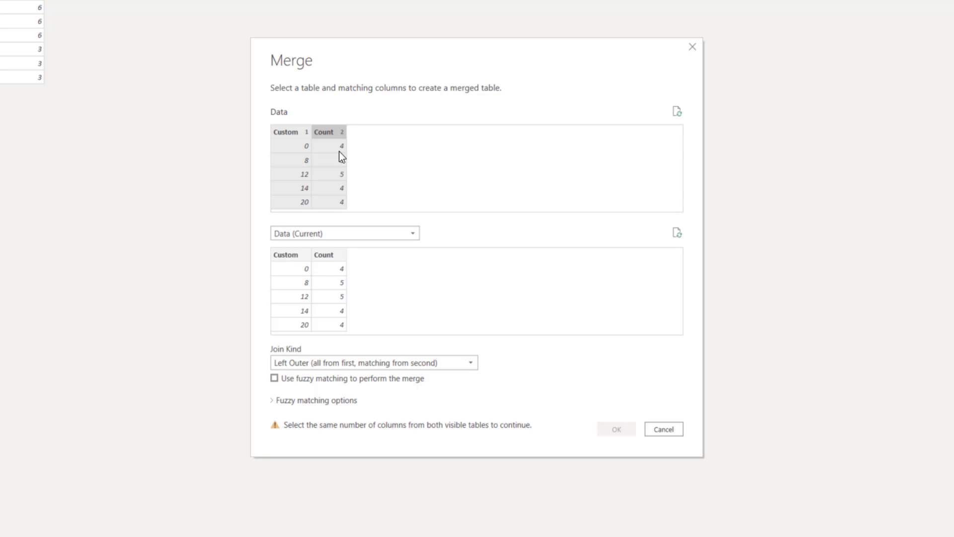
{"action": "left_click", "coordinate": [292, 256]}
{"action": "left_click", "coordinate": [330, 258], "text": "ctrl"}
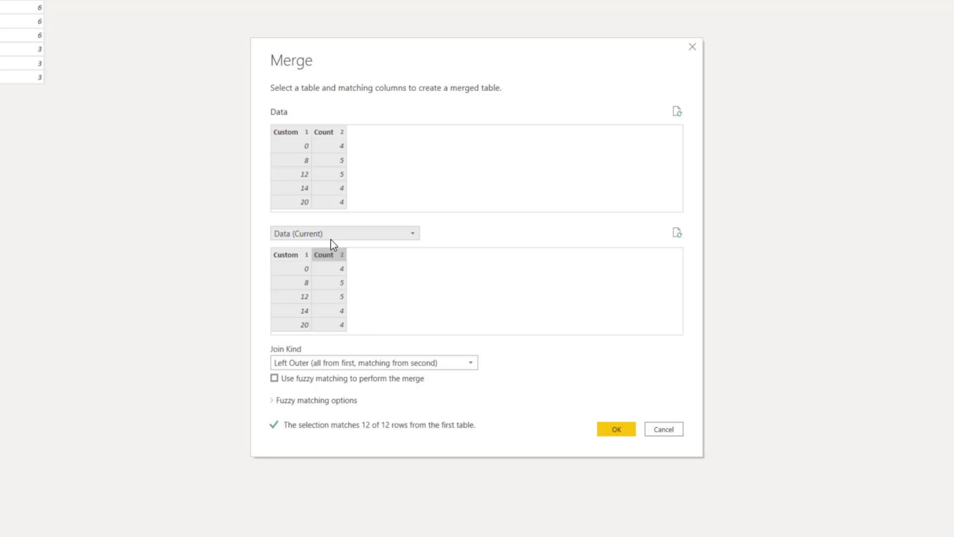
{"action": "left_click", "coordinate": [611, 429]}
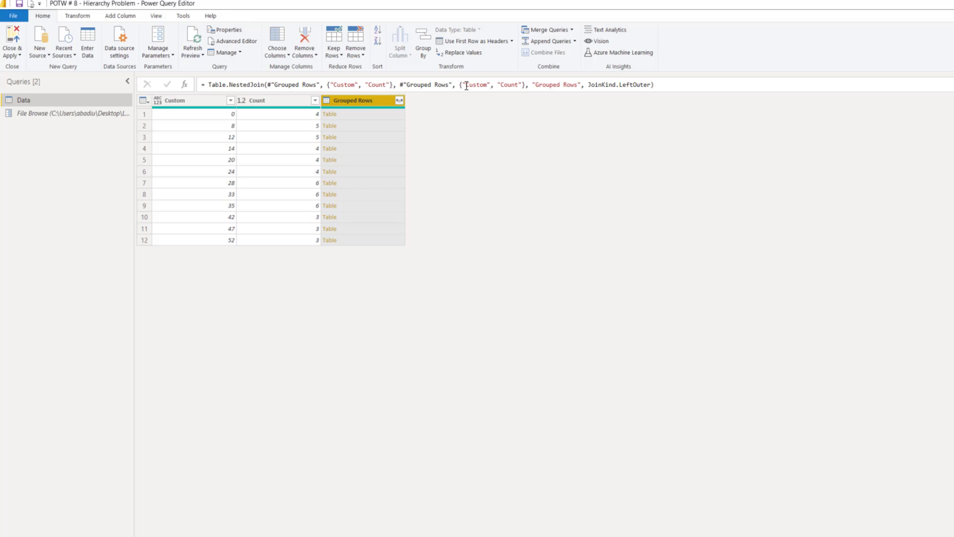
Edit the merge formula to join against Replaced Value's Custom and Lvl Nb.
{"action": "left_click_drag", "start_coordinate": [449, 84], "coordinate": [407, 84]}
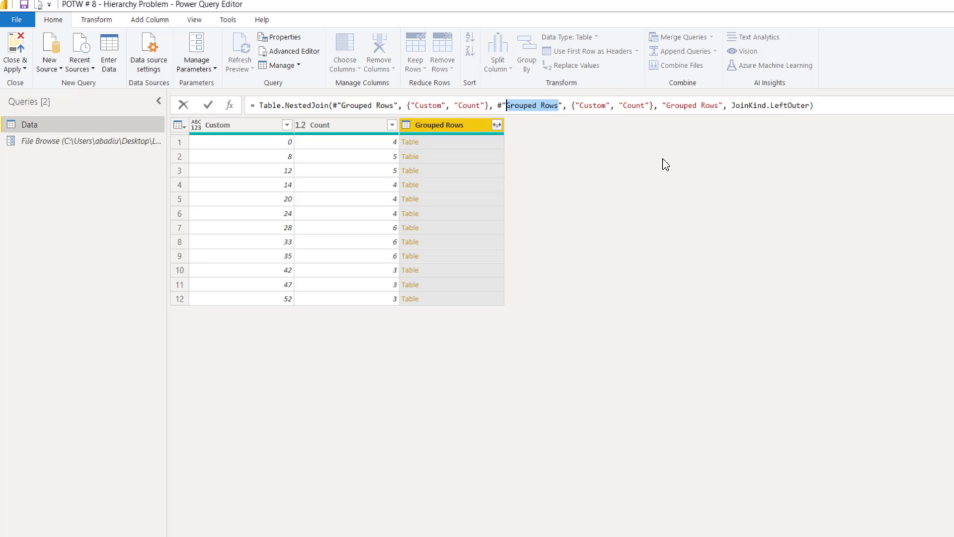
{"action": "type", "text": "Replace"}
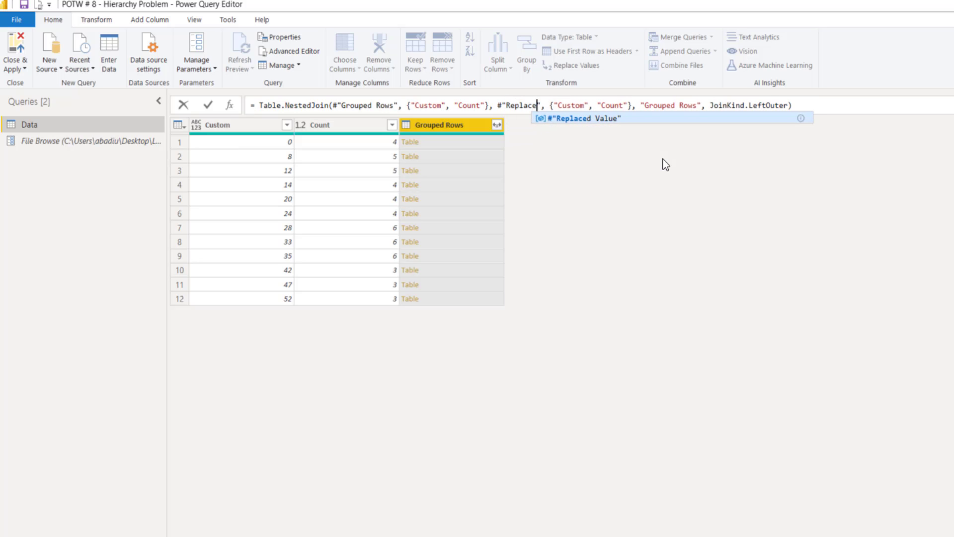
{"action": "key", "text": "Tab"}
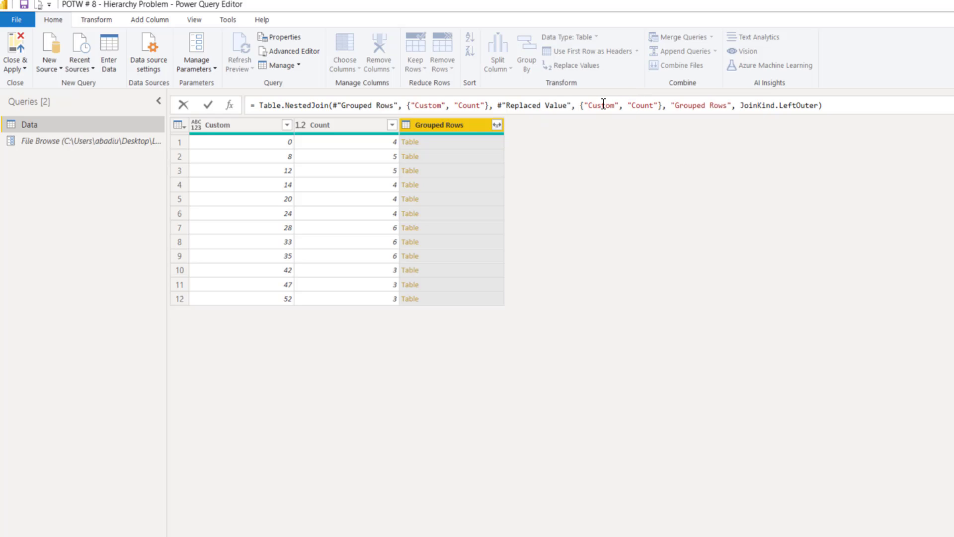
{"action": "left_click_drag", "start_coordinate": [632, 106], "coordinate": [657, 106]}
{"action": "type", "text": "Lvl Nb"}
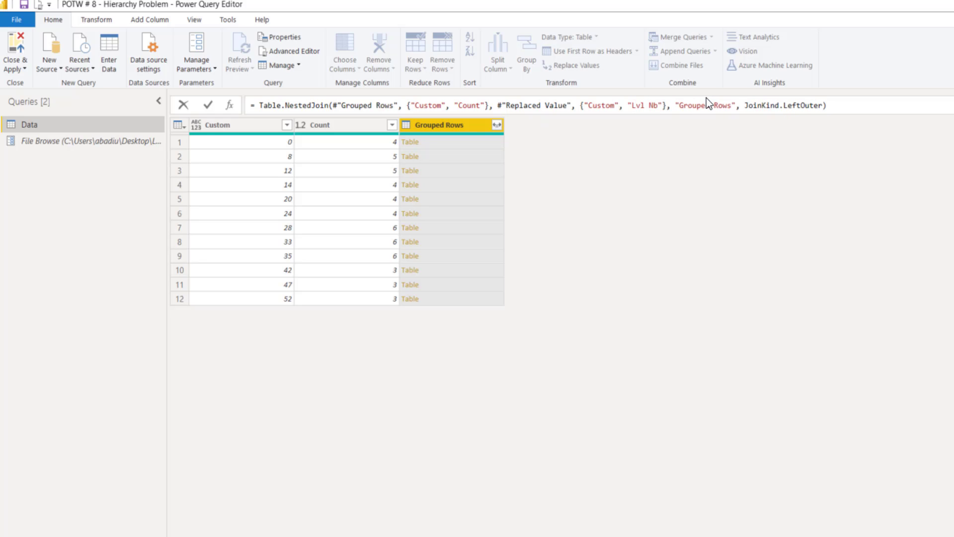
{"action": "left_click", "coordinate": [844, 105]}
{"action": "key", "text": "Return"}
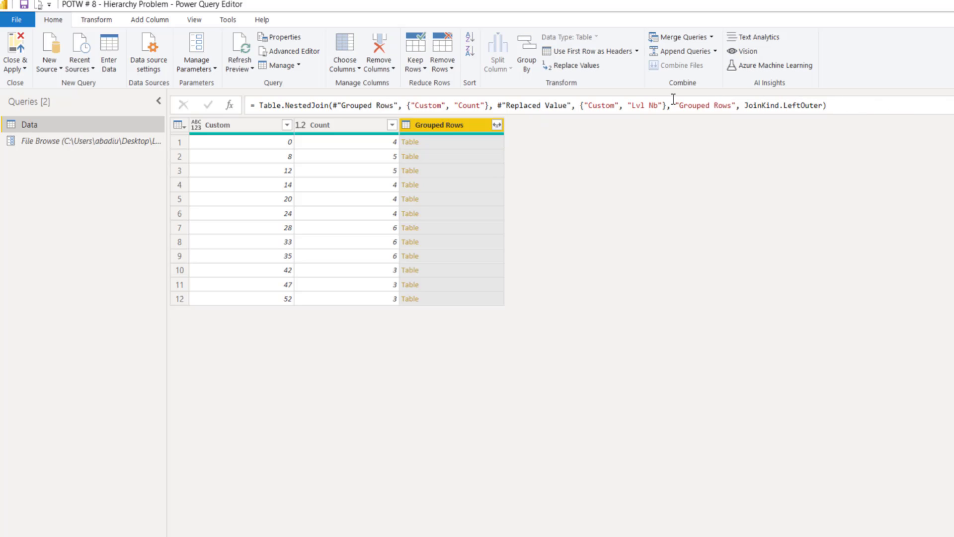
Preview the nested tables, then remove the Custom and Count columns.
{"action": "left_click", "coordinate": [460, 144]}
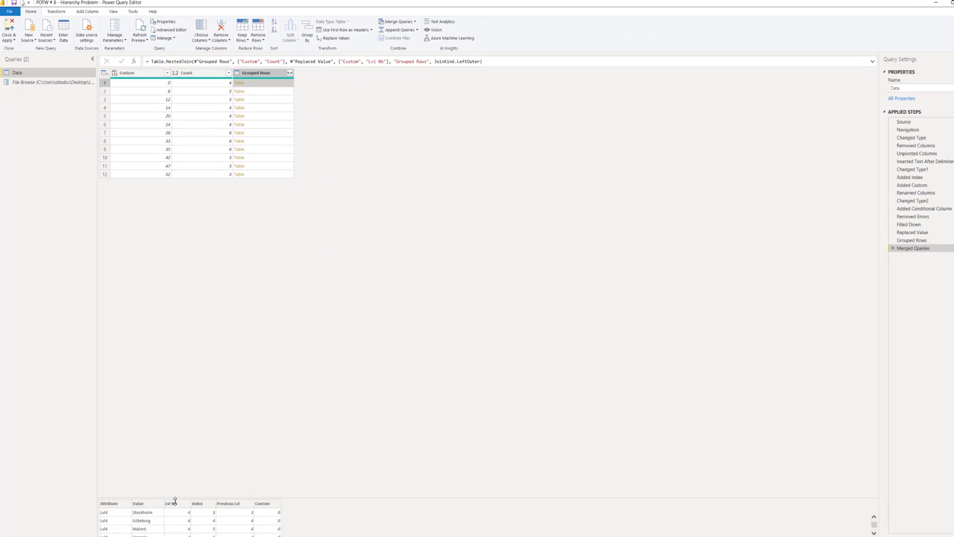
{"action": "scroll", "coordinate": [141, 511], "scroll_direction": "down", "scroll_amount": 2}
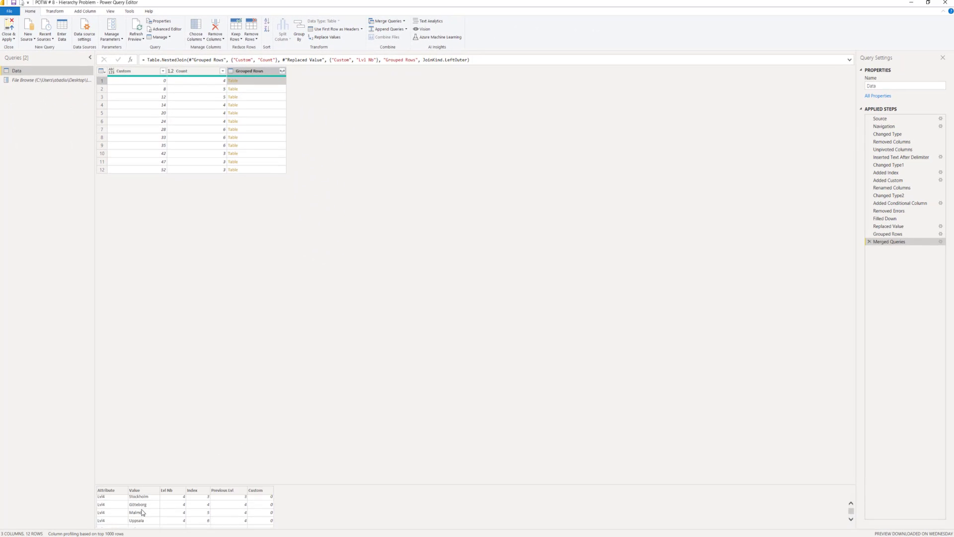
{"action": "left_click", "coordinate": [248, 88]}
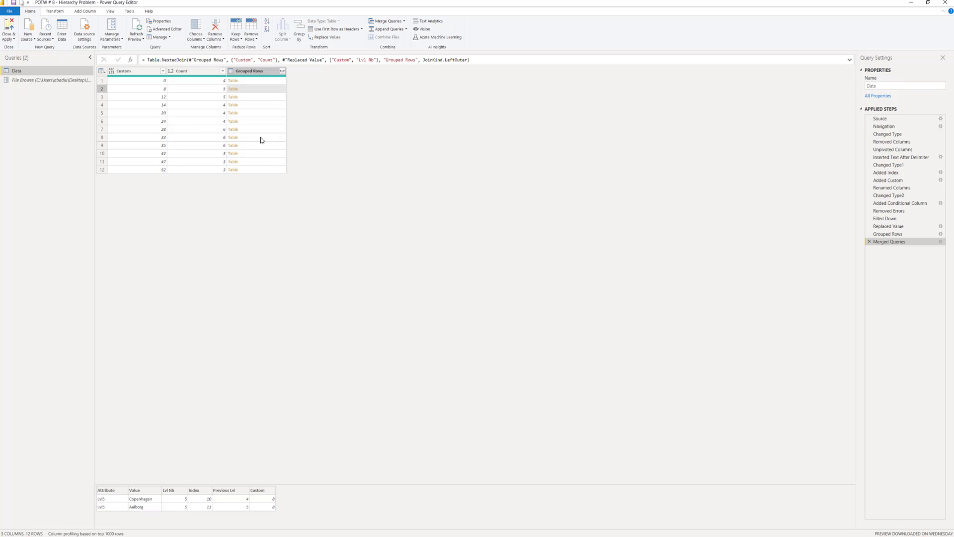
{"action": "left_click", "coordinate": [189, 71]}
{"action": "left_click", "coordinate": [144, 72], "text": "ctrl"}
{"action": "right_click", "coordinate": [144, 72]}
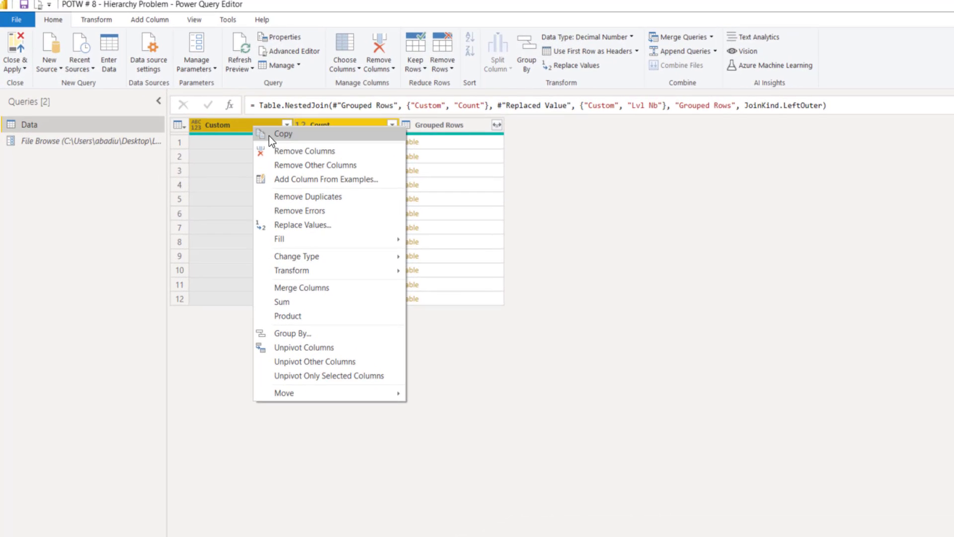
{"action": "left_click", "coordinate": [290, 150]}
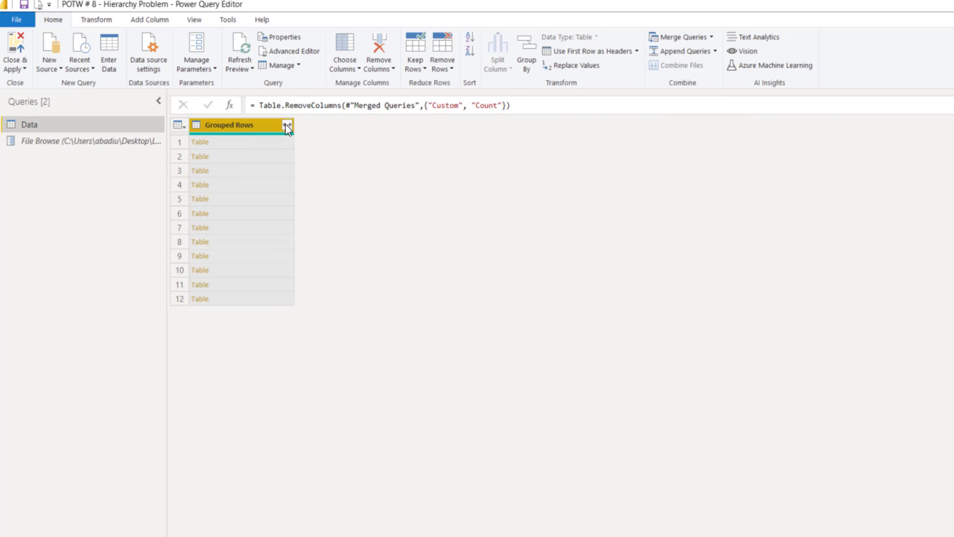
Expand Grouped Rows fully and keep only Grouped Rows.Value and Grouped Rows.Custom.
{"action": "left_click", "coordinate": [287, 125]}
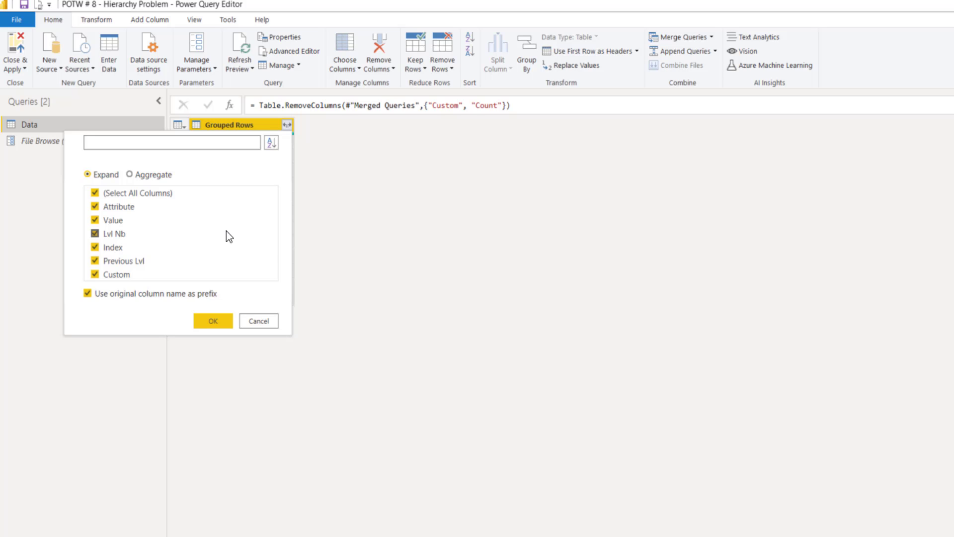
{"action": "left_click", "coordinate": [218, 324]}
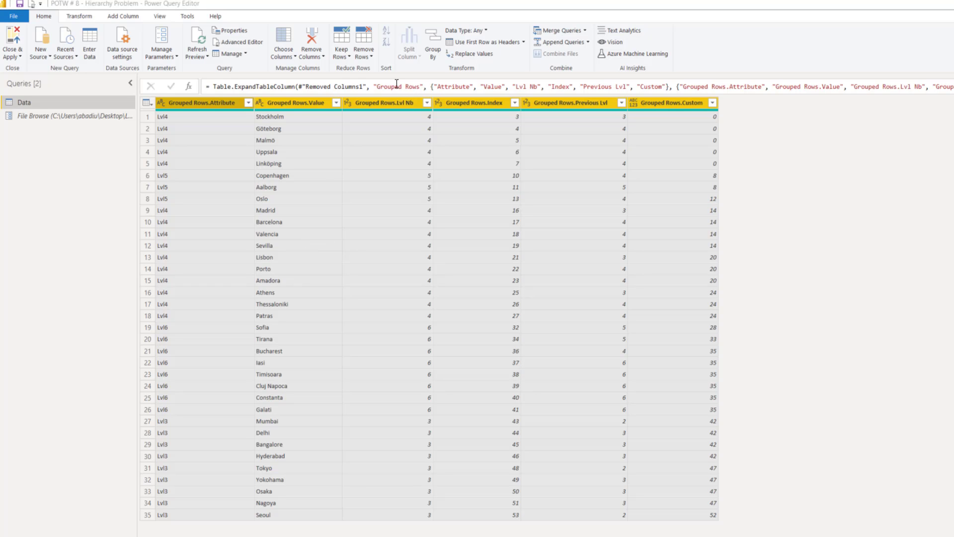
{"action": "left_click", "coordinate": [308, 105]}
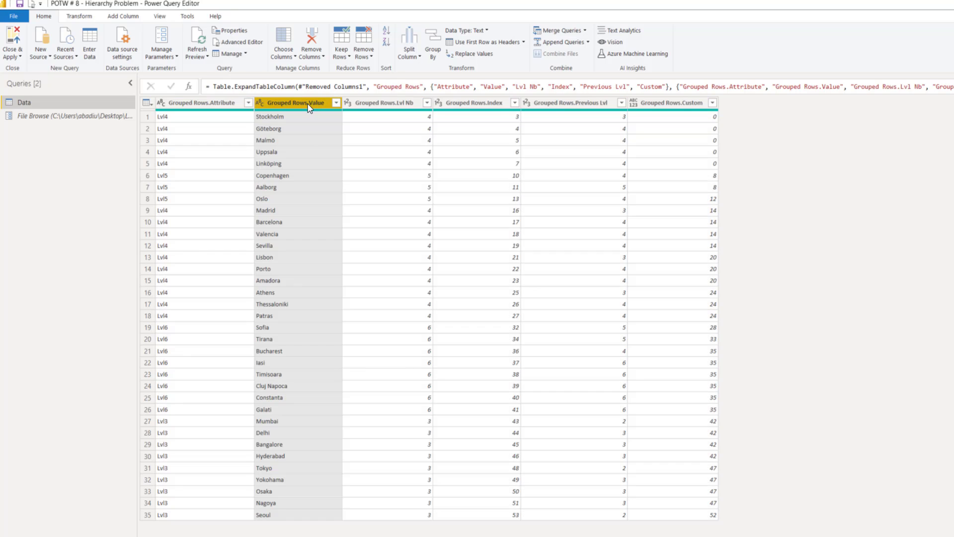
{"action": "left_click", "coordinate": [678, 101], "text": "ctrl"}
{"action": "right_click", "coordinate": [679, 101]}
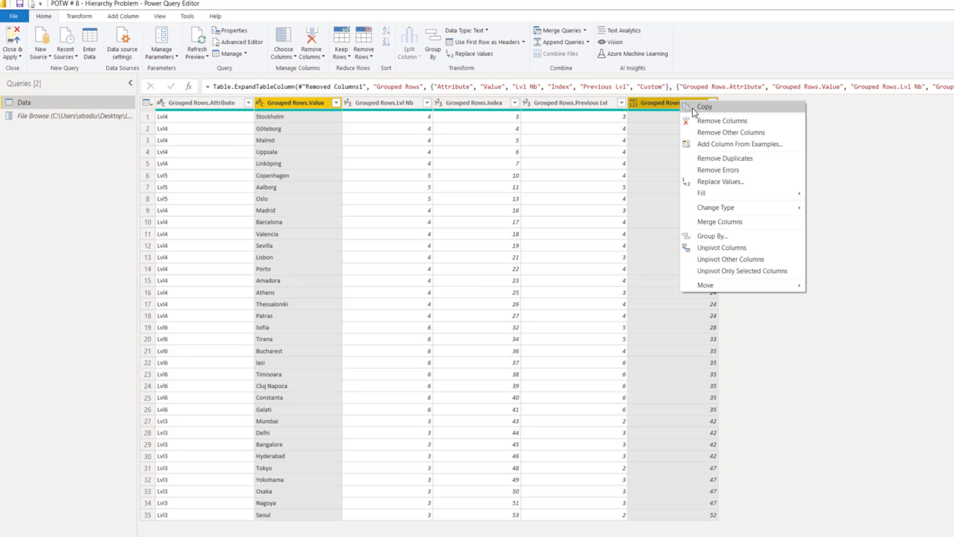
{"action": "left_click", "coordinate": [717, 132]}
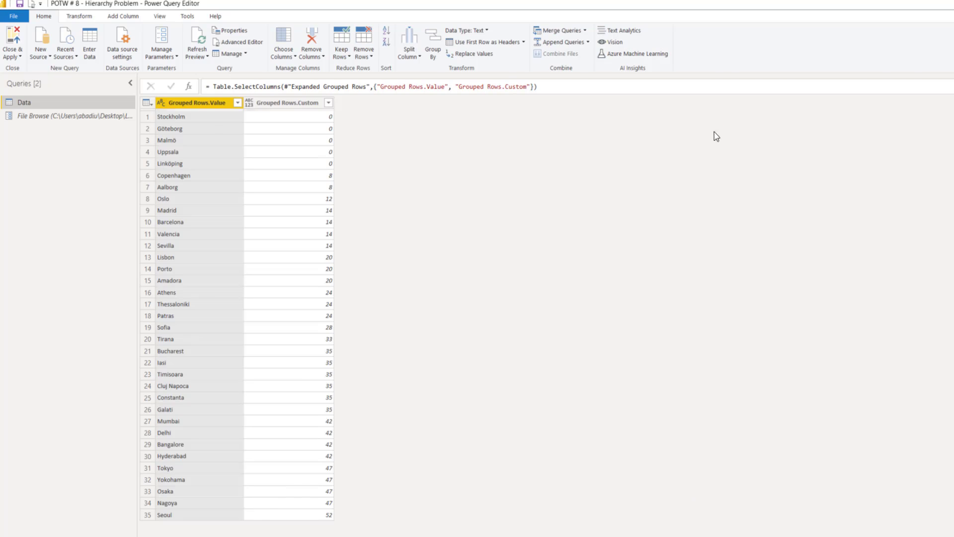
Re-expand Grouped Rows without a column name prefix and delete the broken Removed Other Columns step.
{"action": "left_click", "coordinate": [245, 103]}
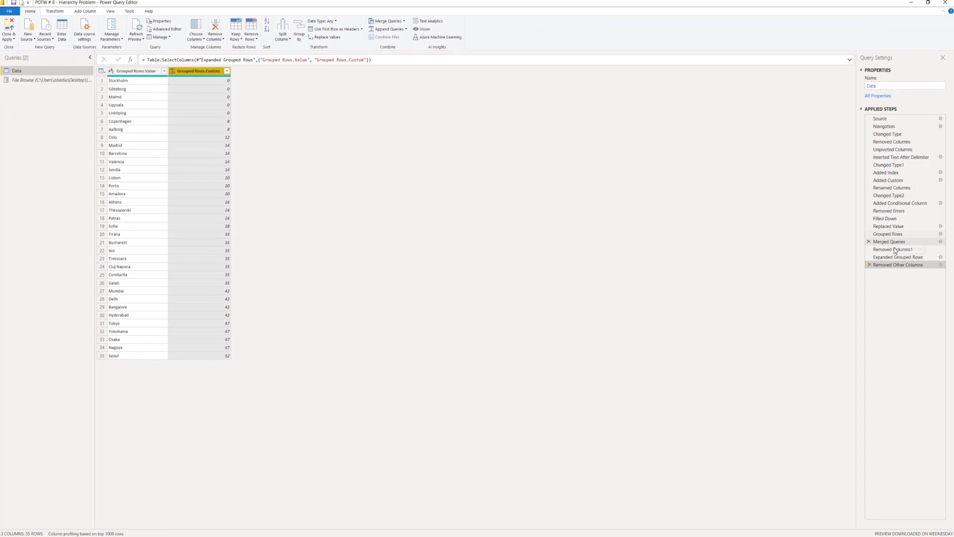
{"action": "left_click", "coordinate": [901, 256]}
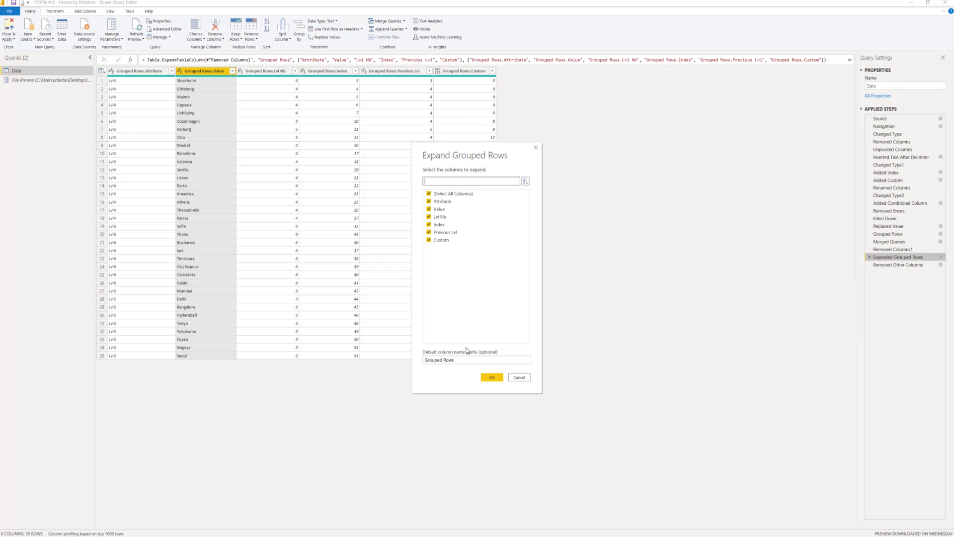
{"action": "left_click_drag", "start_coordinate": [497, 360], "coordinate": [404, 354]}
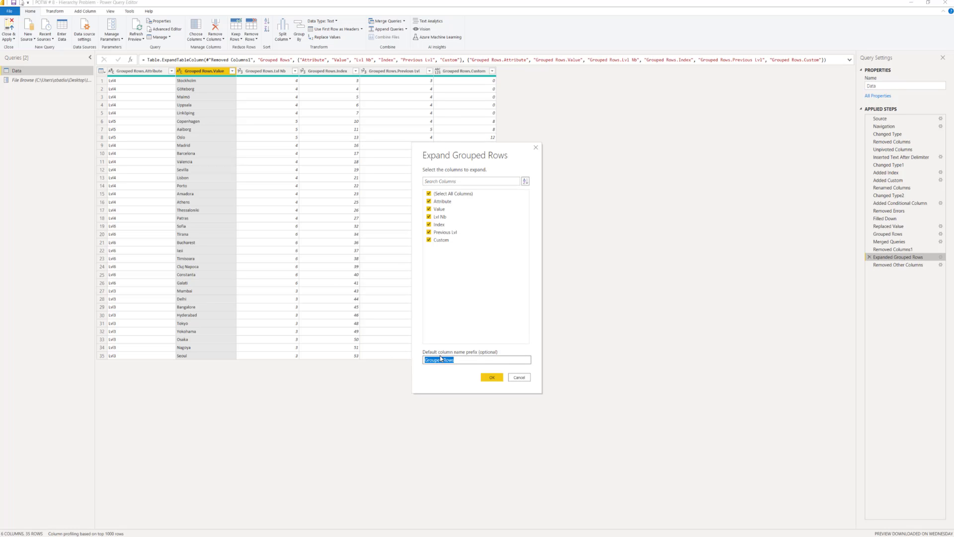
{"action": "key", "text": "BackSpace"}
{"action": "left_click", "coordinate": [491, 377]}
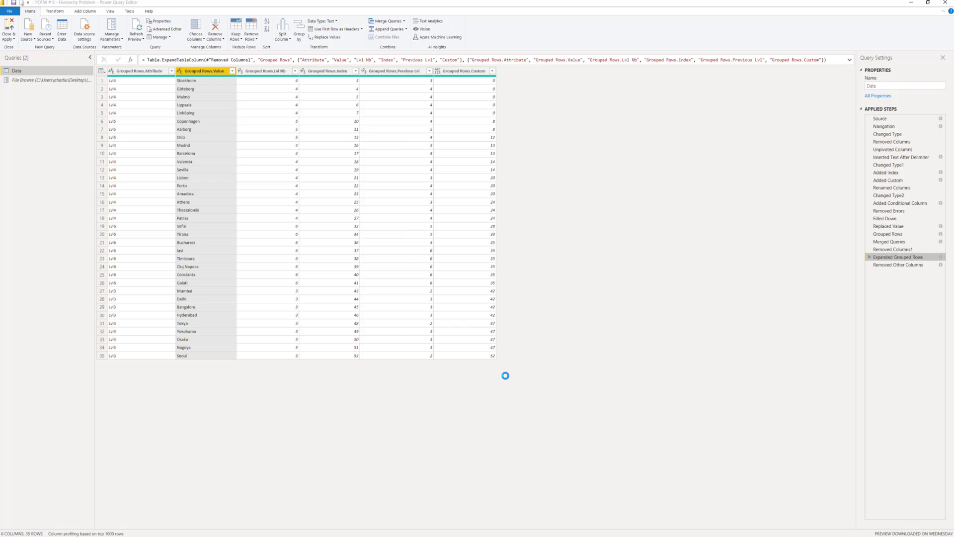
{"action": "left_click", "coordinate": [896, 264]}
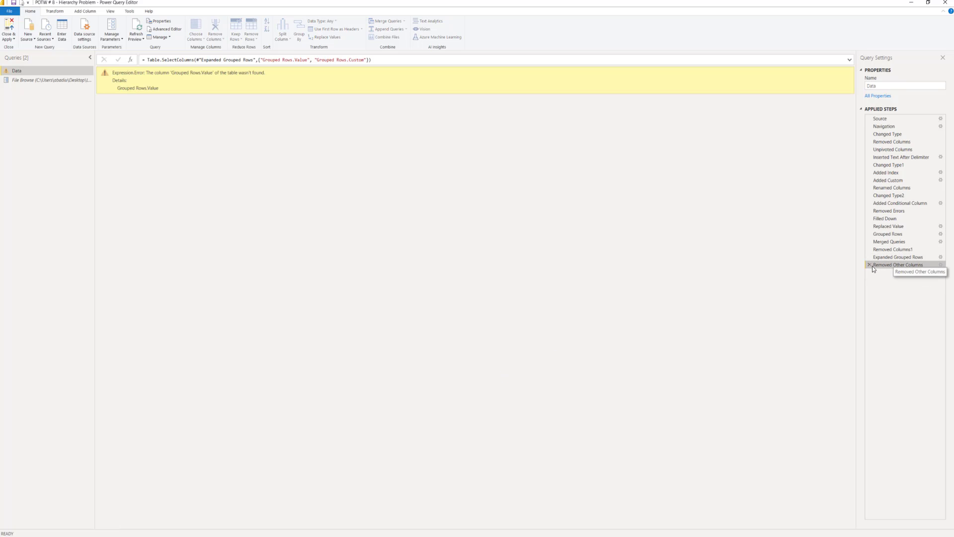
{"action": "left_click", "coordinate": [869, 265]}
Keep only the Value and Custom columns.
{"action": "left_click", "coordinate": [198, 74]}
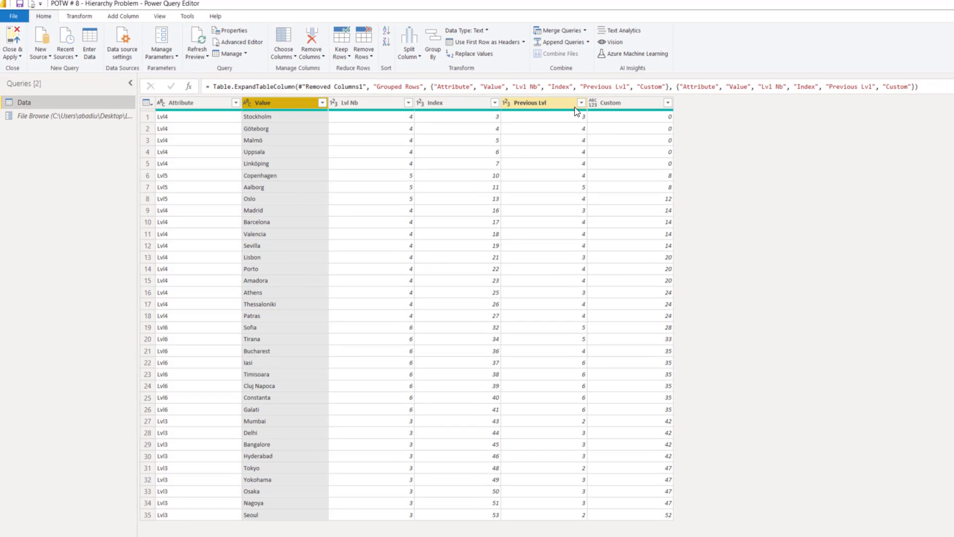
{"action": "left_click", "coordinate": [618, 104], "text": "ctrl"}
{"action": "right_click", "coordinate": [619, 101]}
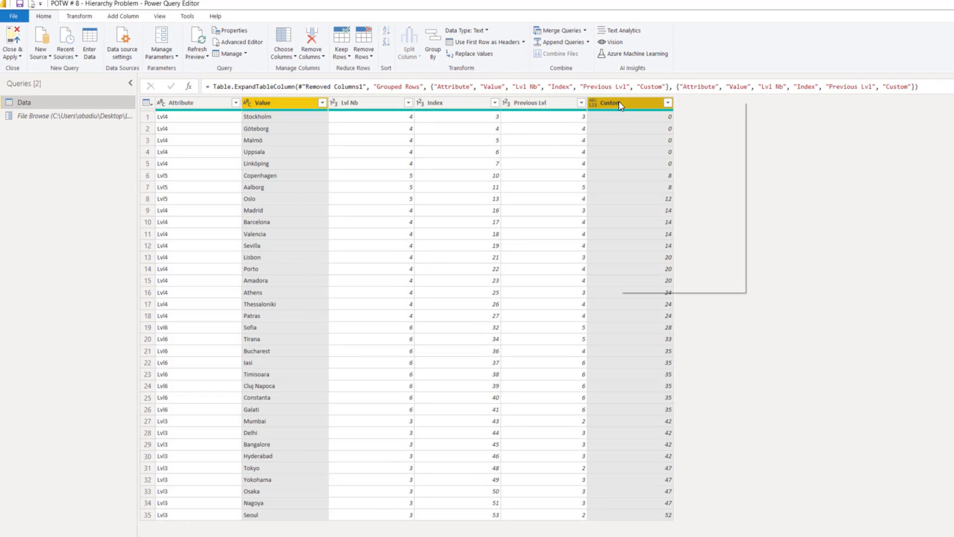
{"action": "left_click", "coordinate": [658, 133]}
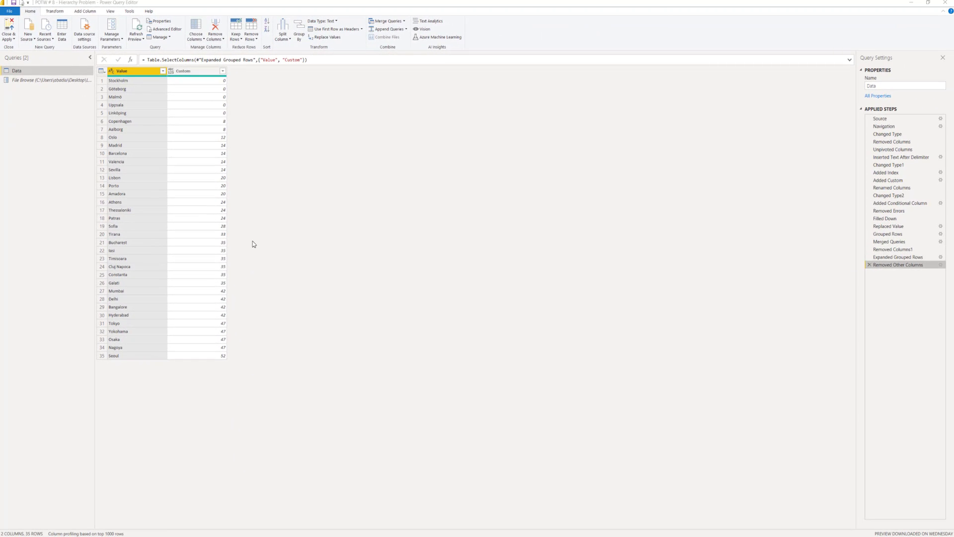
Show the Merged Queries step with its 12 Custom groups and nested Grouped Rows tables.
{"action": "left_click", "coordinate": [887, 242]}
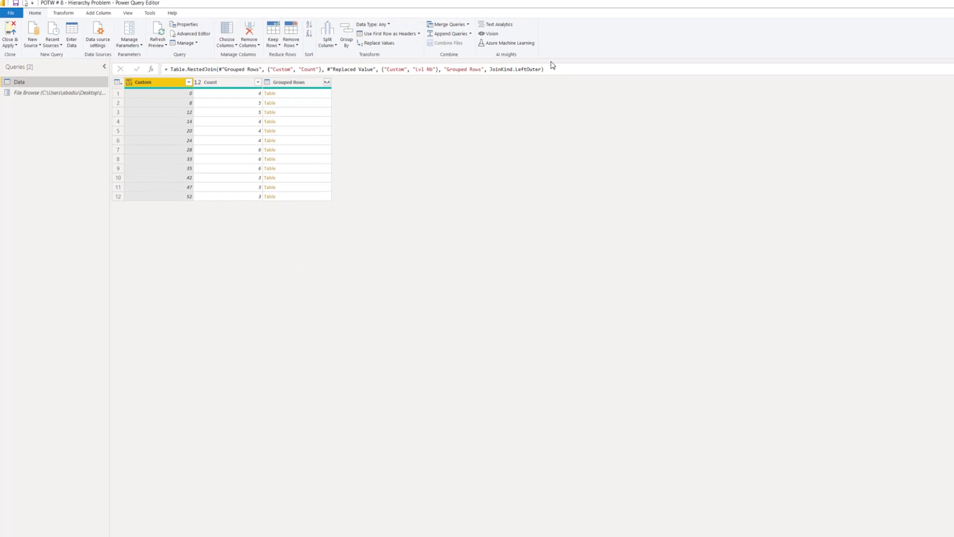
Copy the NestedJoin merge formula and paste it into a new step after Removed Other Columns.
{"action": "left_click_drag", "start_coordinate": [545, 69], "coordinate": [173, 71]}
{"action": "key", "text": "ctrl+c"}
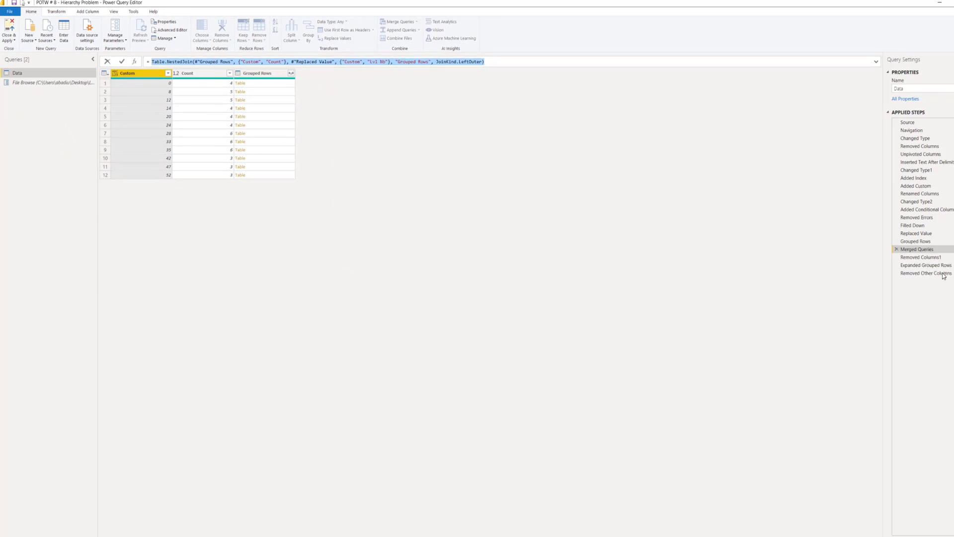
{"action": "left_click", "coordinate": [915, 266]}
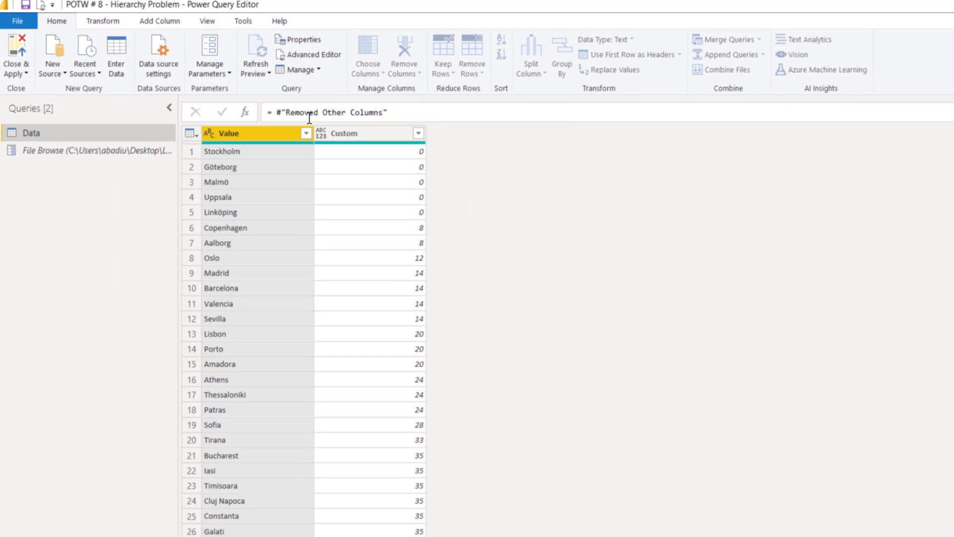
{"action": "left_click_drag", "start_coordinate": [391, 113], "coordinate": [279, 112]}
{"action": "key", "text": "ctrl+v"}
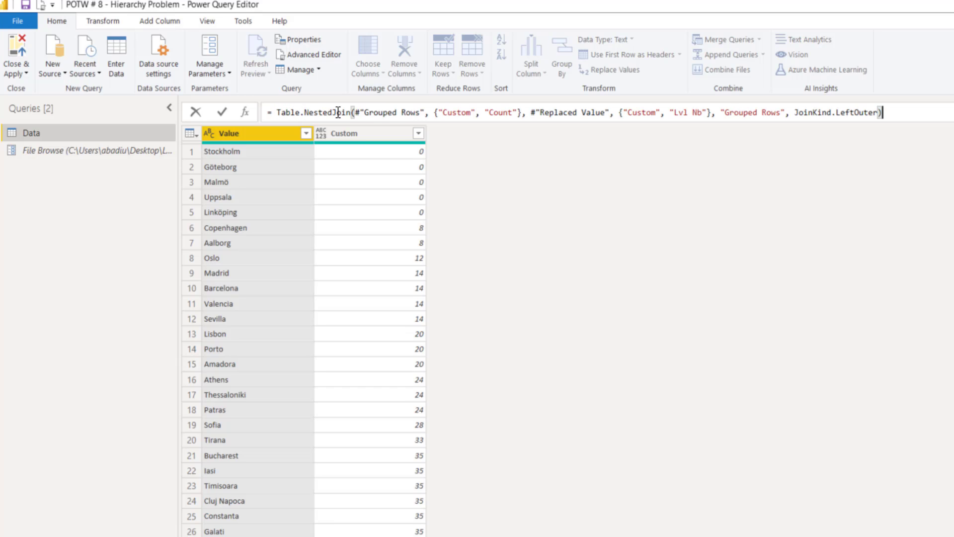
{"action": "mouse_move", "coordinate": [338, 112]}
Change the pasted merge's join kind from LeftOuter to RightAnti.
{"action": "left_click_drag", "start_coordinate": [837, 113], "coordinate": [879, 114]}
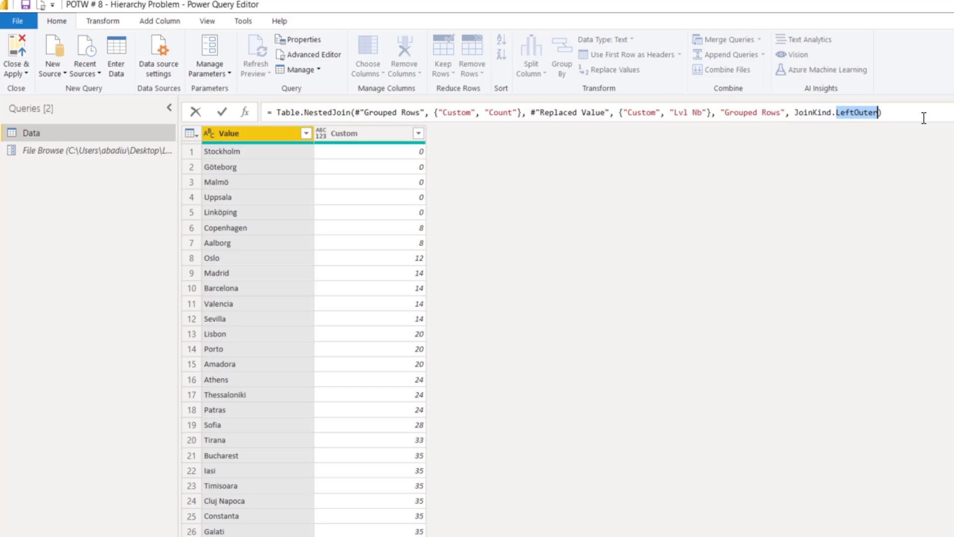
{"action": "key", "text": "BackSpace"}
{"action": "type", "text": "Righ"}
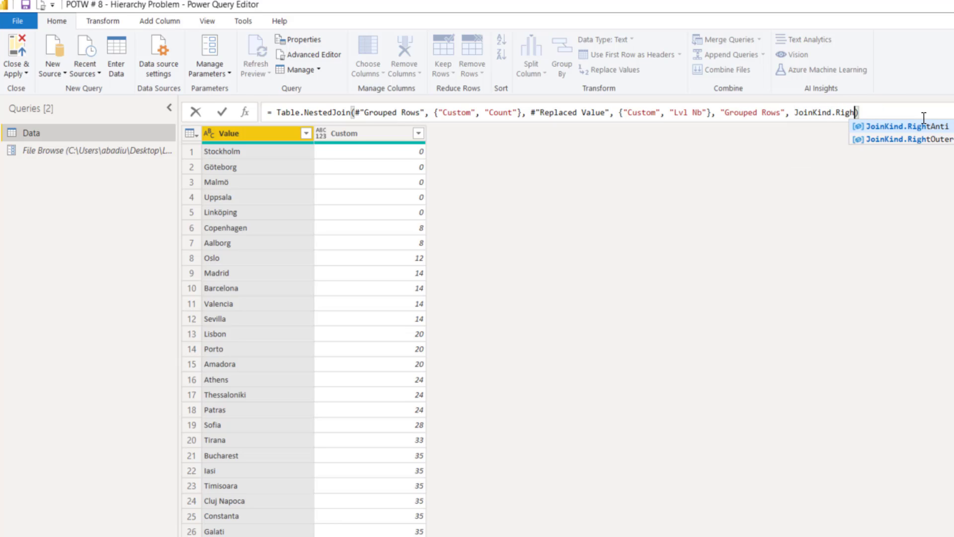
{"action": "left_click", "coordinate": [922, 126]}
{"action": "key", "text": "Return"}
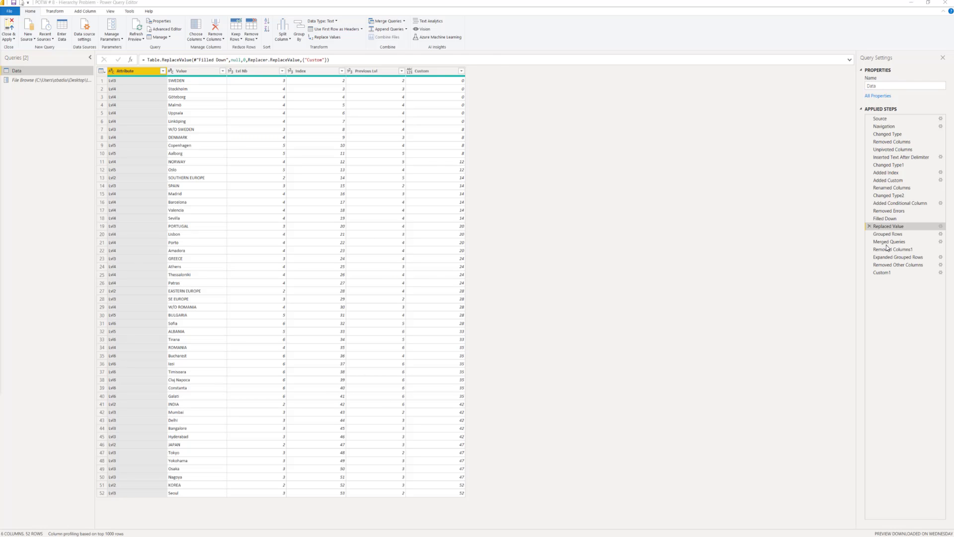
View the Custom1 result, then present the Count-versus-city-groups slide and exit to Normal view.
{"action": "left_click", "coordinate": [909, 272]}
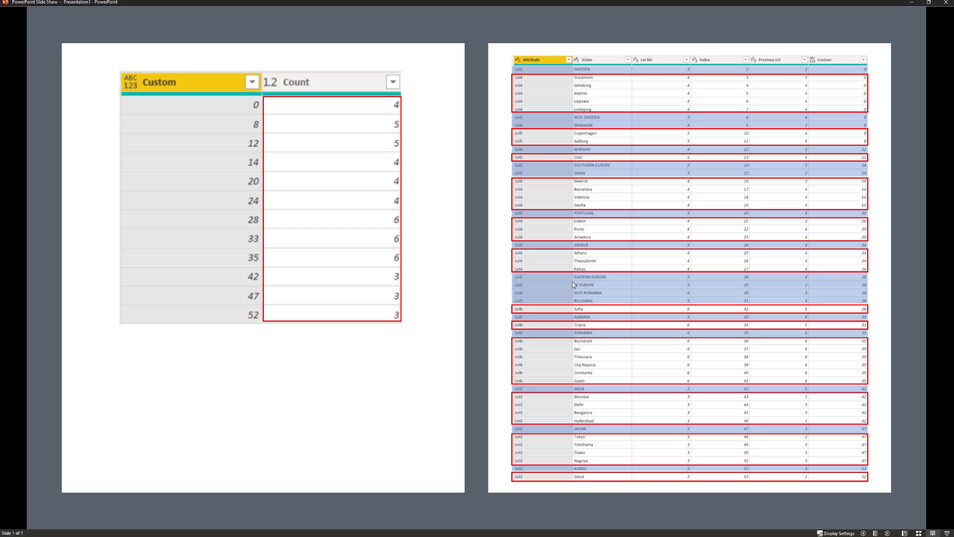
{"action": "key", "text": "Escape"}
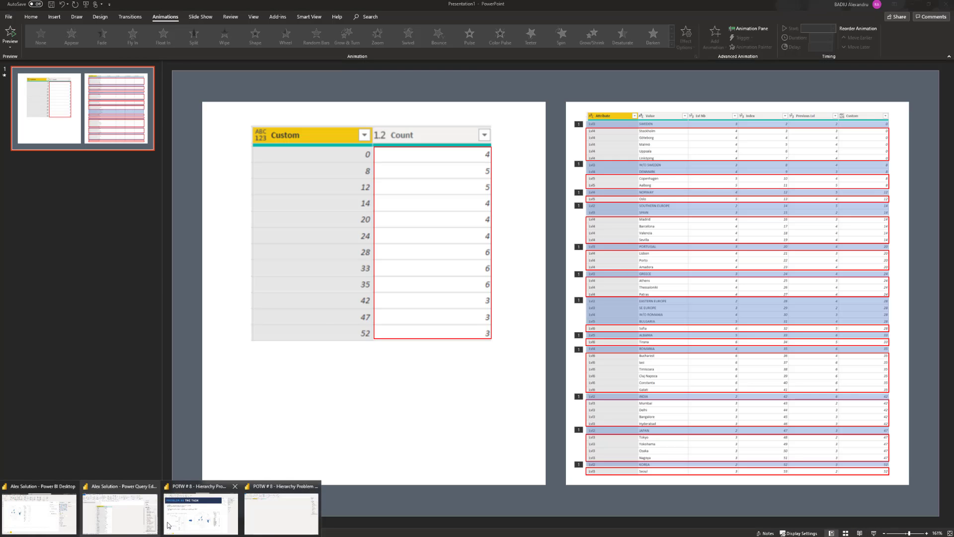
Keep only Grouped Rows and expand it into Attribute, Value, Lvl Nb, Index, Previous Lvl, Custom.
{"action": "left_click", "coordinate": [275, 514]}
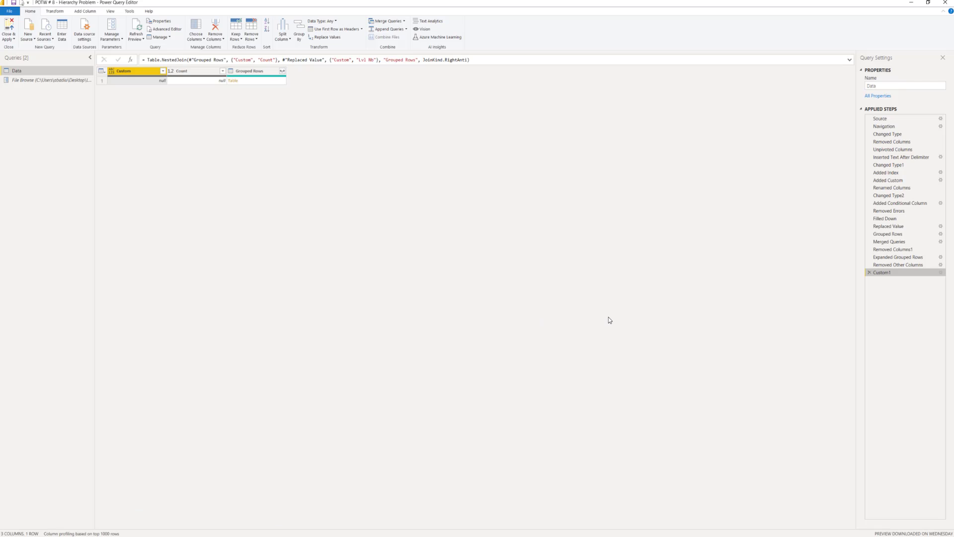
{"action": "left_click", "coordinate": [256, 83]}
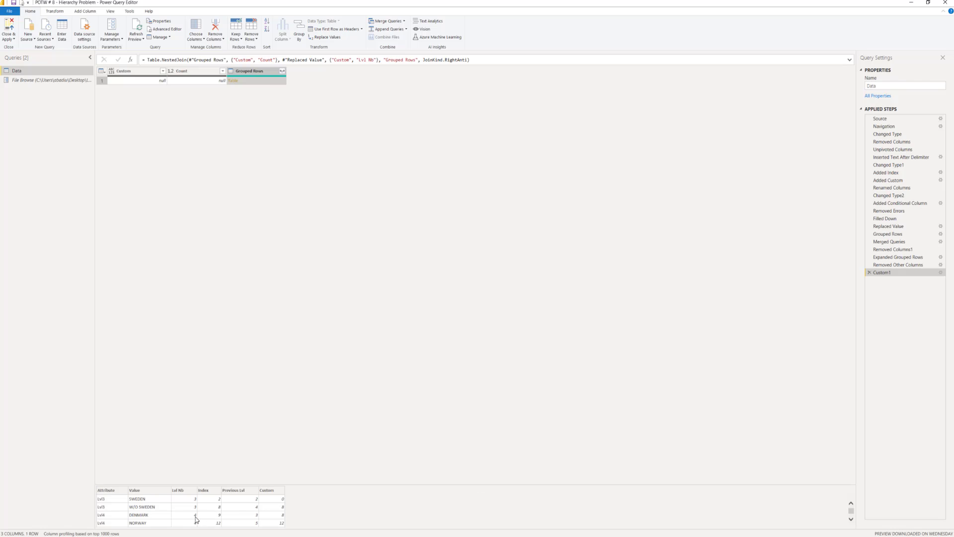
{"action": "scroll", "coordinate": [190, 518], "scroll_direction": "down", "scroll_amount": 8}
{"action": "scroll", "coordinate": [193, 512], "scroll_direction": "up", "scroll_amount": 9}
{"action": "right_click", "coordinate": [247, 72]}
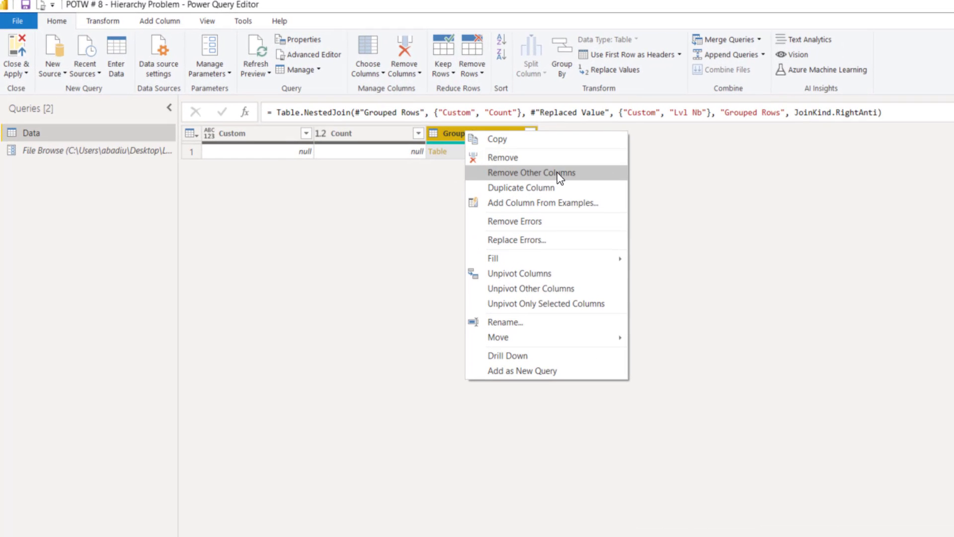
{"action": "left_click", "coordinate": [504, 154]}
{"action": "left_click", "coordinate": [306, 133]}
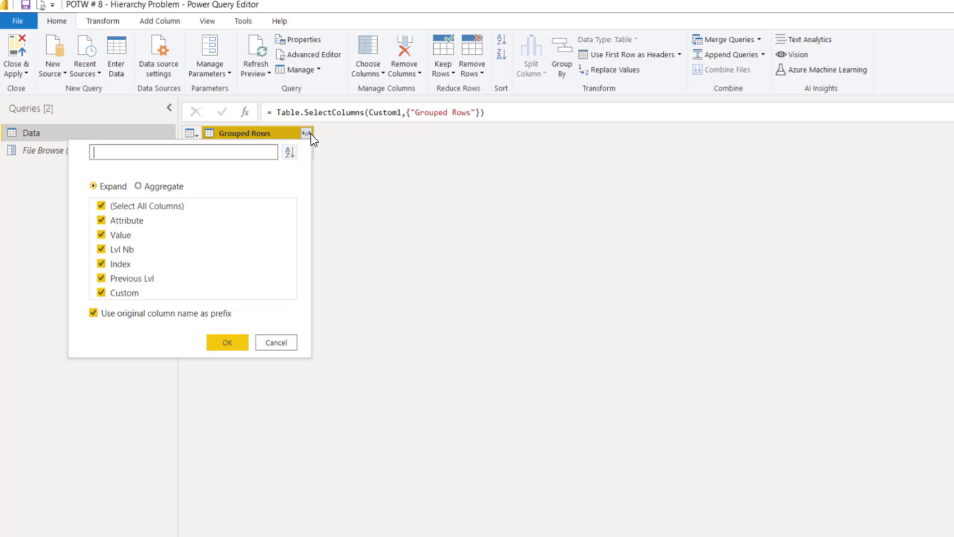
{"action": "left_click", "coordinate": [214, 341]}
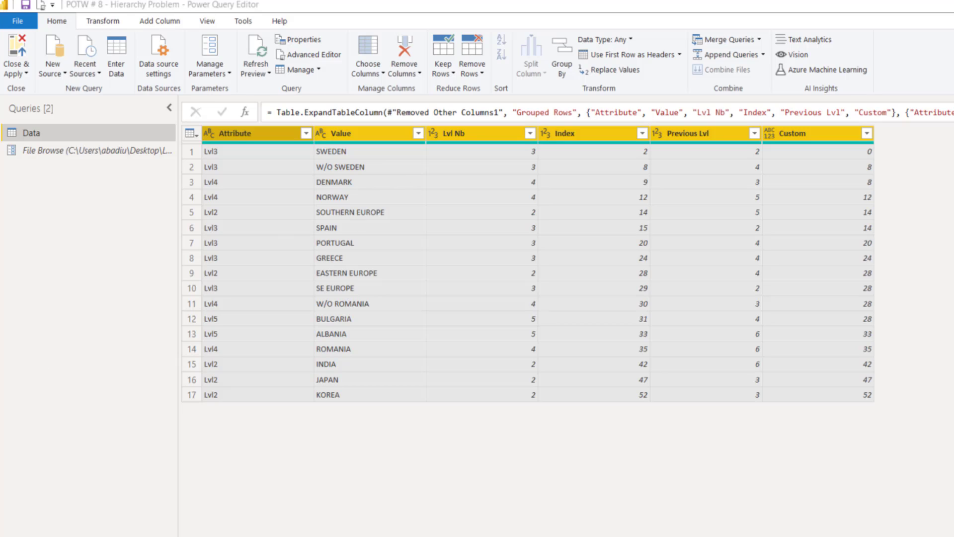
Group by Custom, adding a Max_Lvl column that takes the maximum of Lvl Nb.
{"action": "left_click", "coordinate": [817, 349]}
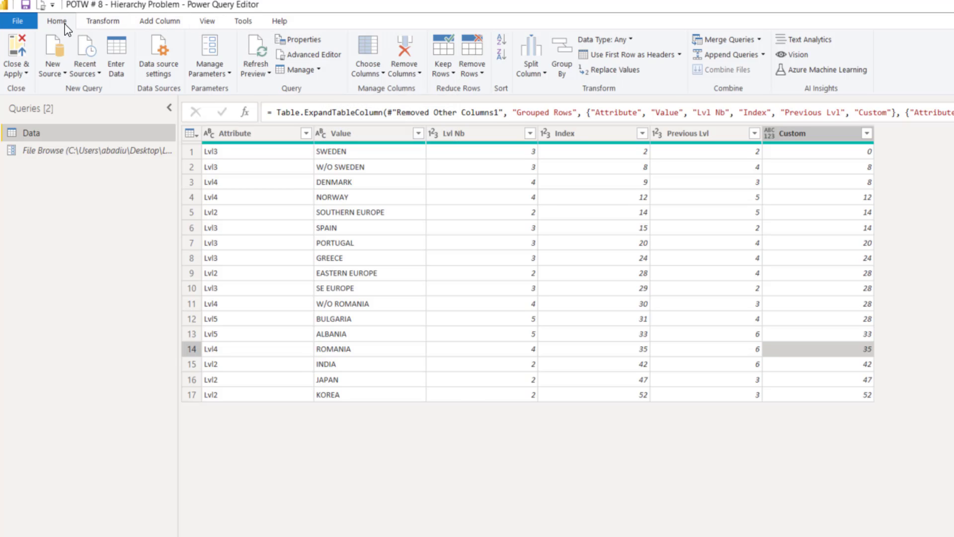
{"action": "left_click", "coordinate": [561, 59]}
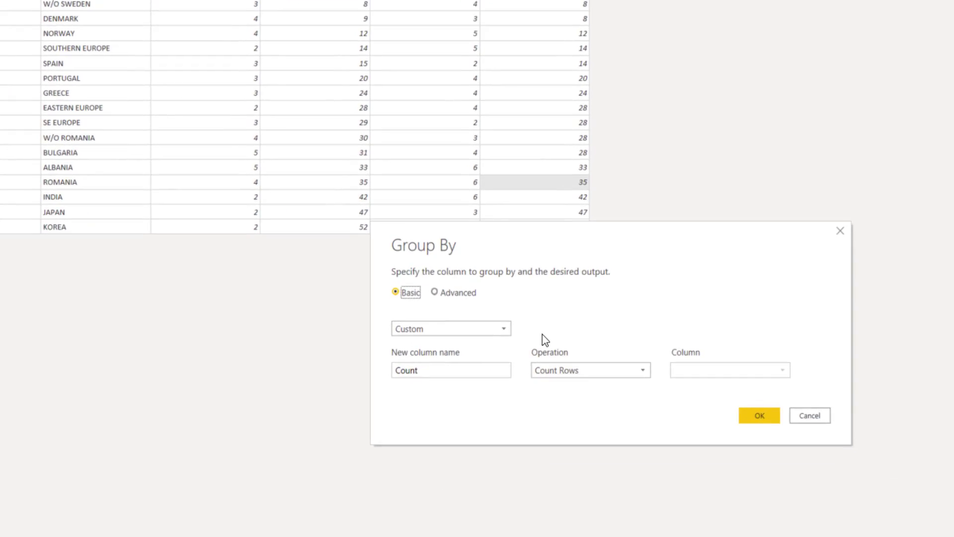
{"action": "left_click", "coordinate": [467, 369]}
{"action": "left_click_drag", "start_coordinate": [335, 287], "coordinate": [209, 287]}
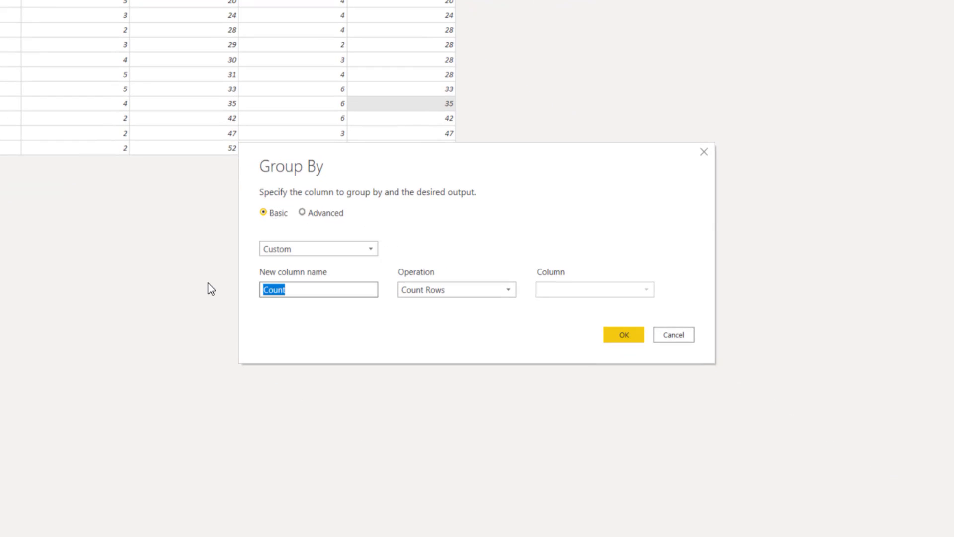
{"action": "type", "text": "Max_Lvl"}
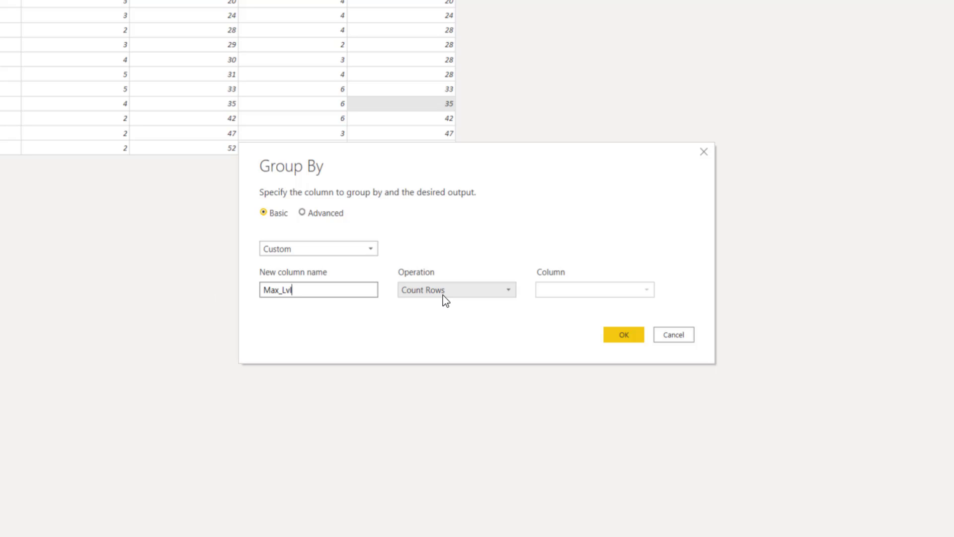
{"action": "left_click", "coordinate": [444, 291]}
{"action": "left_click", "coordinate": [436, 359]}
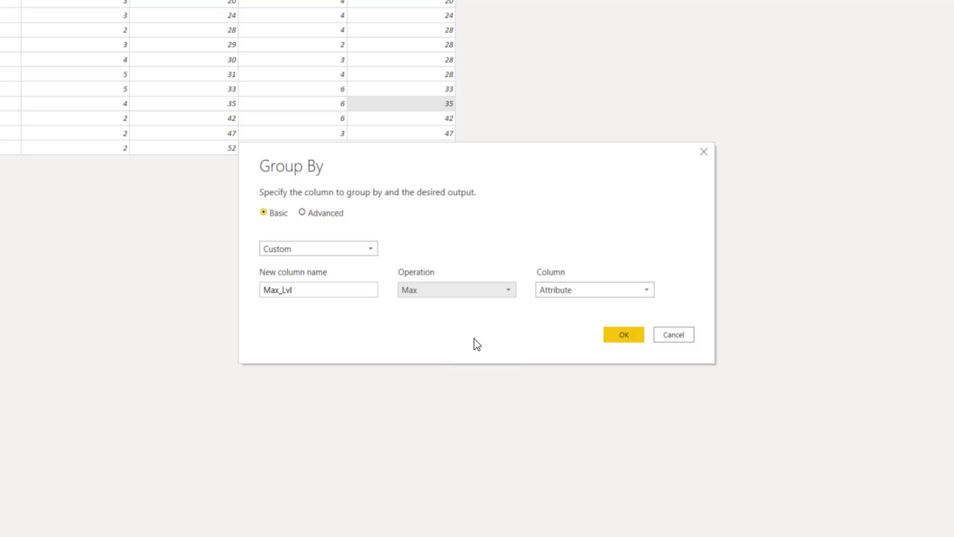
{"action": "left_click", "coordinate": [610, 293]}
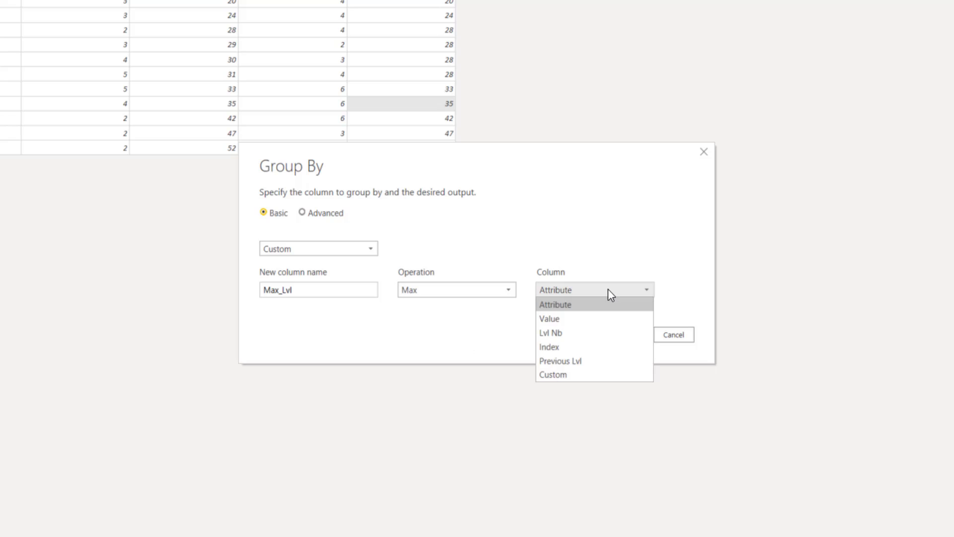
{"action": "left_click", "coordinate": [584, 332]}
{"action": "left_click", "coordinate": [618, 335]}
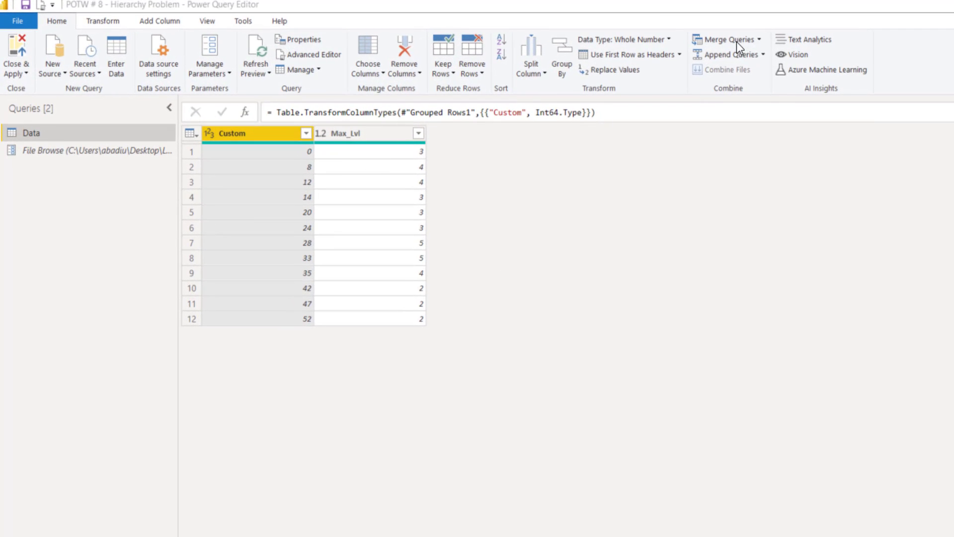
Merge the grouped query with the Data query on Custom and Max_Lvl.
{"action": "left_click", "coordinate": [737, 40]}
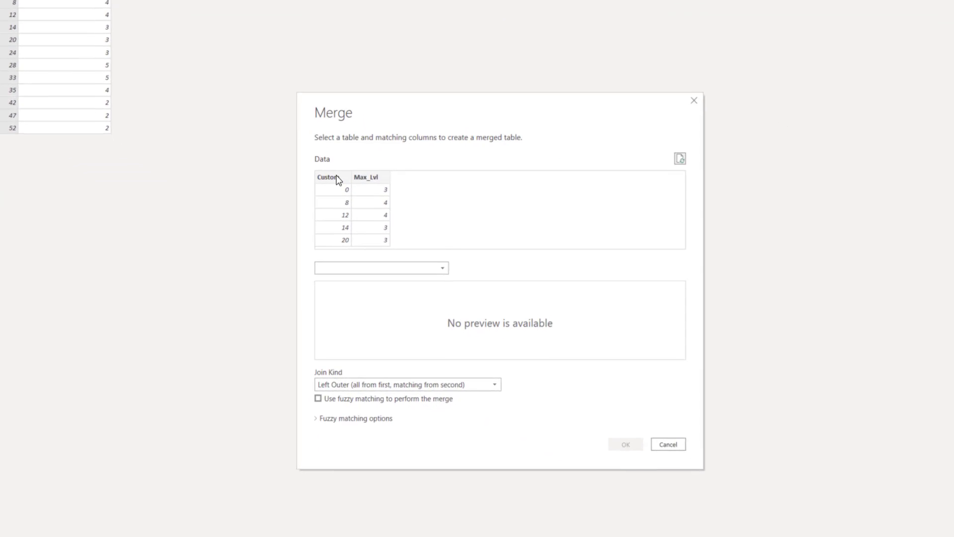
{"action": "left_click", "coordinate": [603, 330]}
{"action": "left_click", "coordinate": [647, 331], "text": "ctrl"}
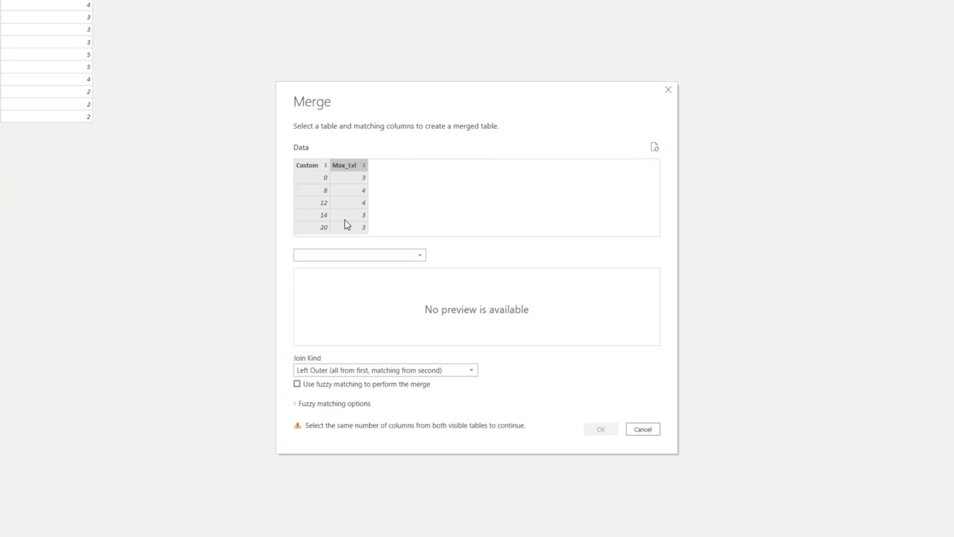
{"action": "left_click", "coordinate": [361, 255]}
{"action": "left_click", "coordinate": [361, 266]}
{"action": "left_click", "coordinate": [314, 276]}
{"action": "left_click", "coordinate": [351, 276], "text": "ctrl"}
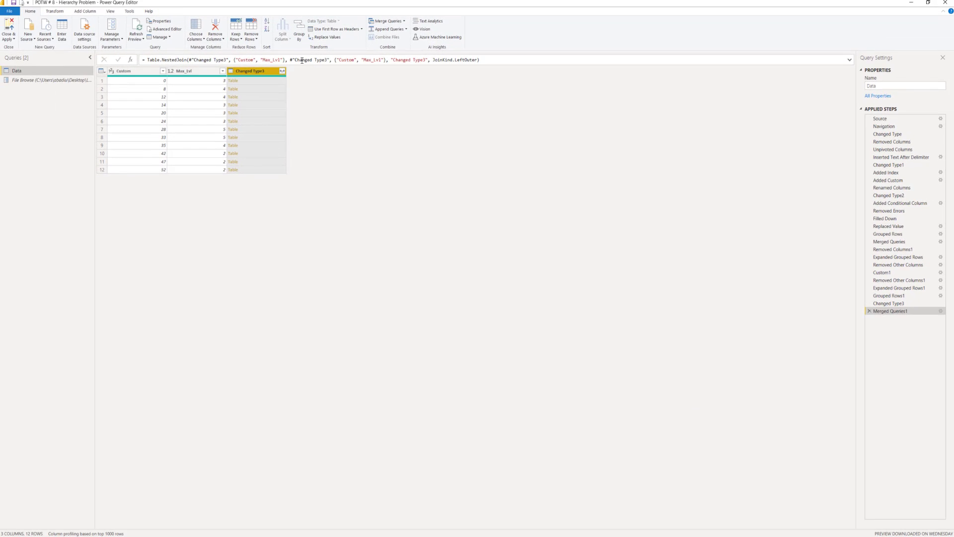
Edit the merge formula to join Replaced Value's Custom and Lvl Nb, then preview matches.
{"action": "left_click_drag", "start_coordinate": [295, 60], "coordinate": [326, 59]}
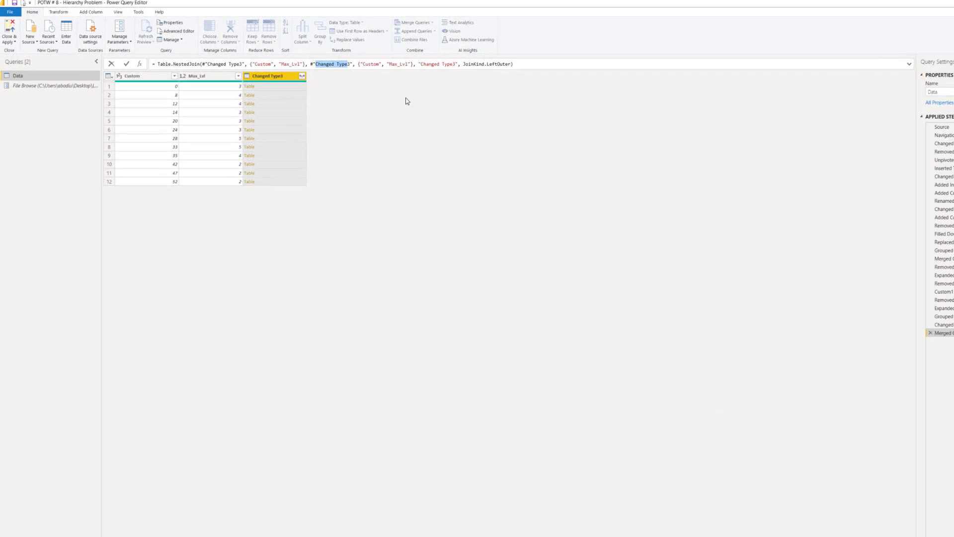
{"action": "type", "text": "Replaced"}
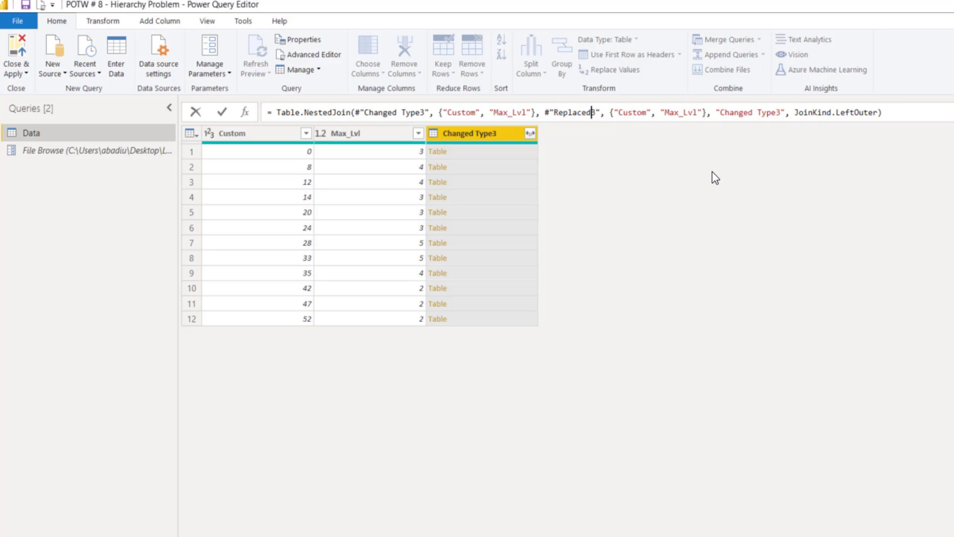
{"action": "key", "text": "Delete"}
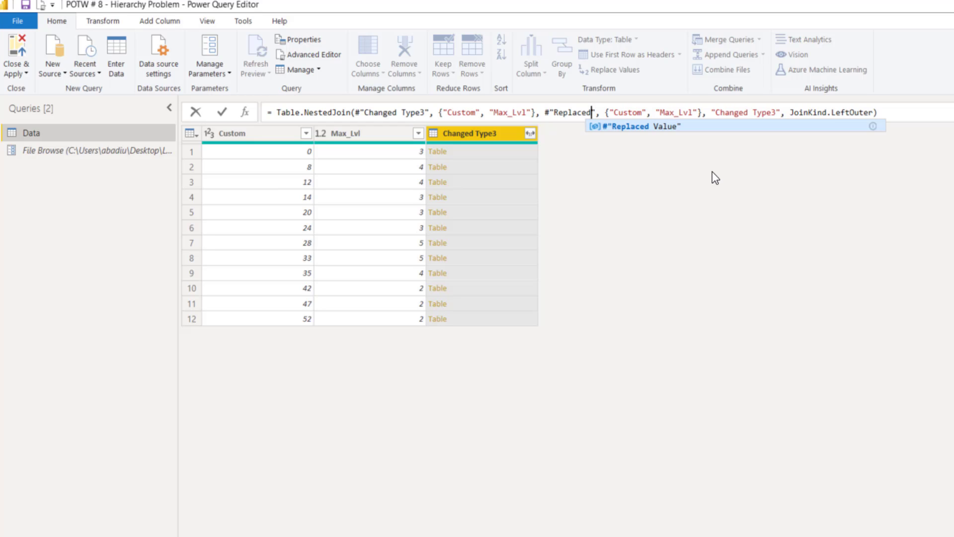
{"action": "key", "text": "Tab"}
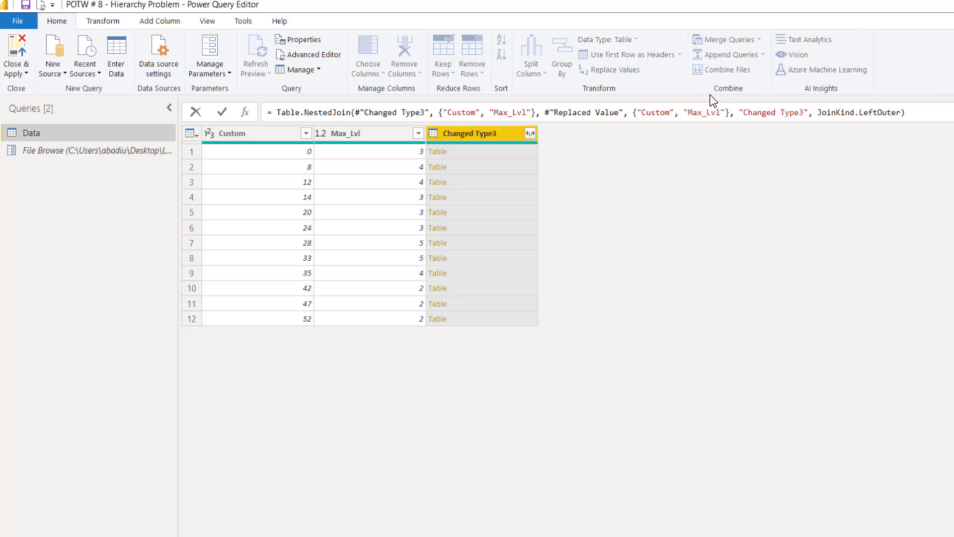
{"action": "left_click_drag", "start_coordinate": [688, 112], "coordinate": [720, 113]}
{"action": "type", "text": "Lvl nb"}
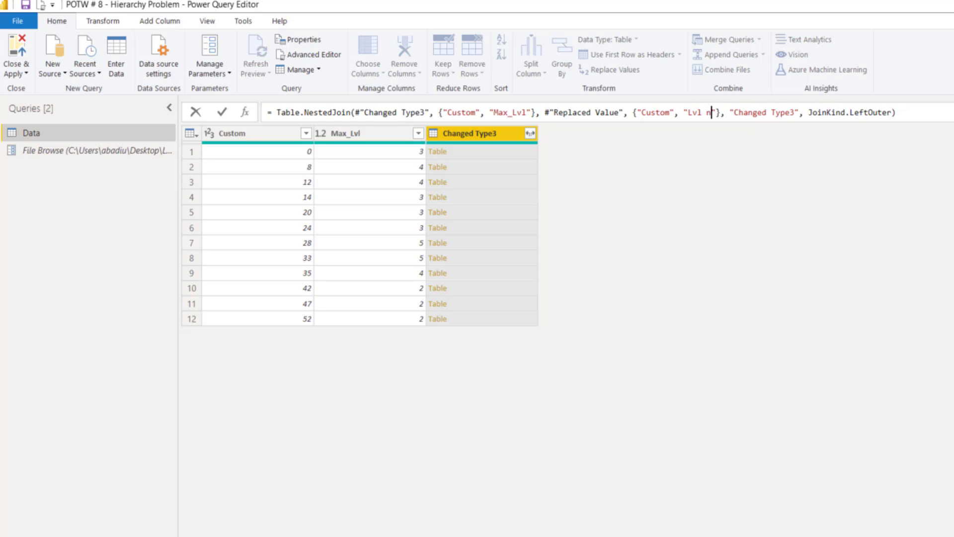
{"action": "key", "text": "BackSpace"}
{"action": "key", "text": "BackSpace"}
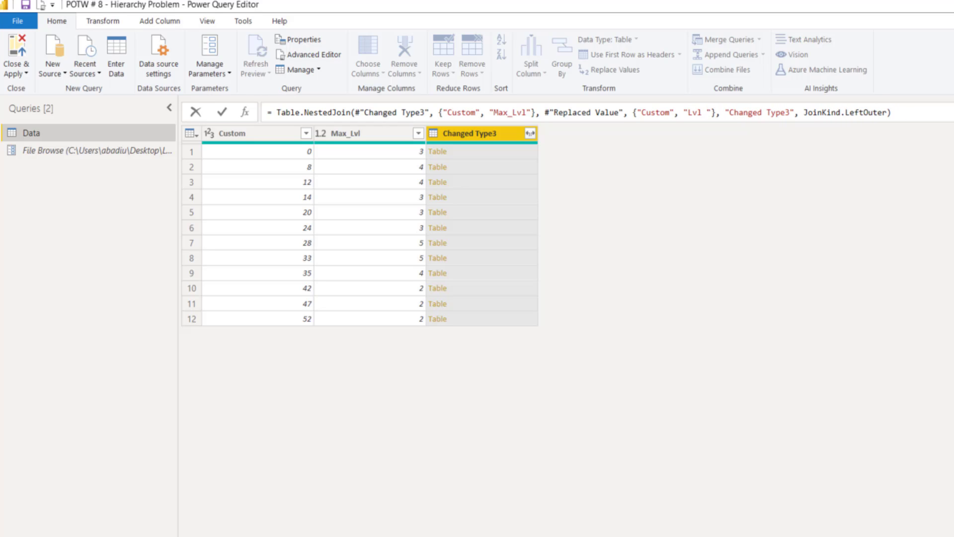
{"action": "type", "text": "Nb"}
{"action": "left_click", "coordinate": [900, 113]}
{"action": "key", "text": "Return"}
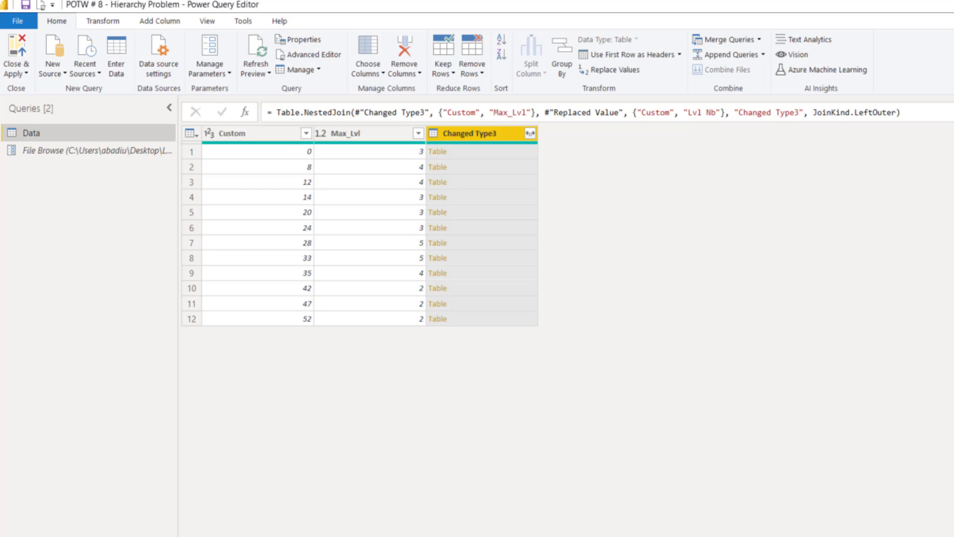
{"action": "left_click", "coordinate": [475, 153]}
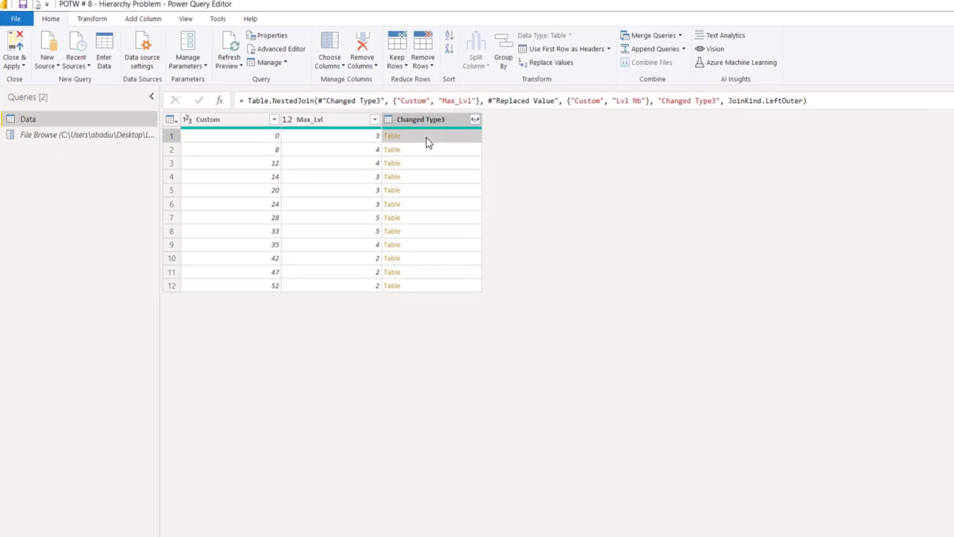
{"action": "left_click", "coordinate": [466, 179]}
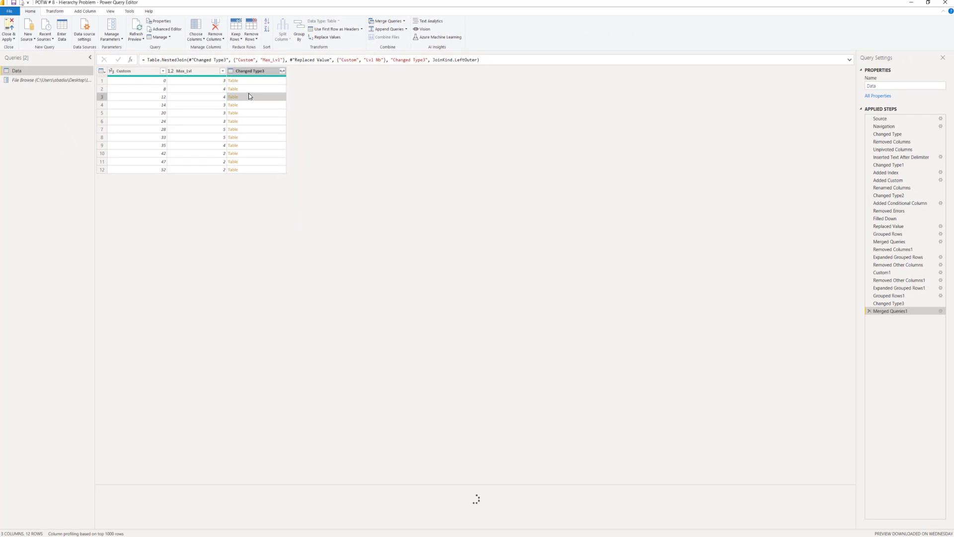
Keep only the Changed Type3 column and expand it into its six columns.
{"action": "left_click", "coordinate": [248, 107]}
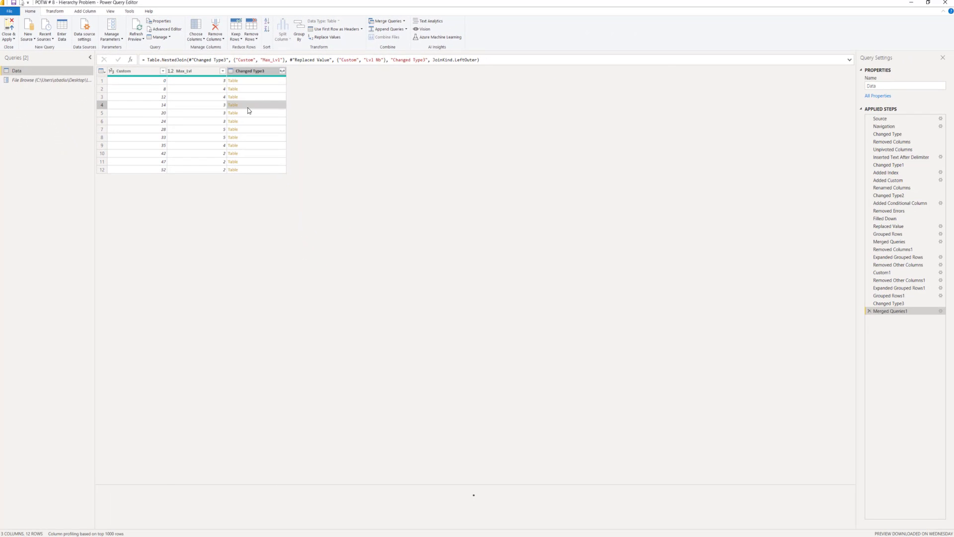
{"action": "right_click", "coordinate": [242, 73]}
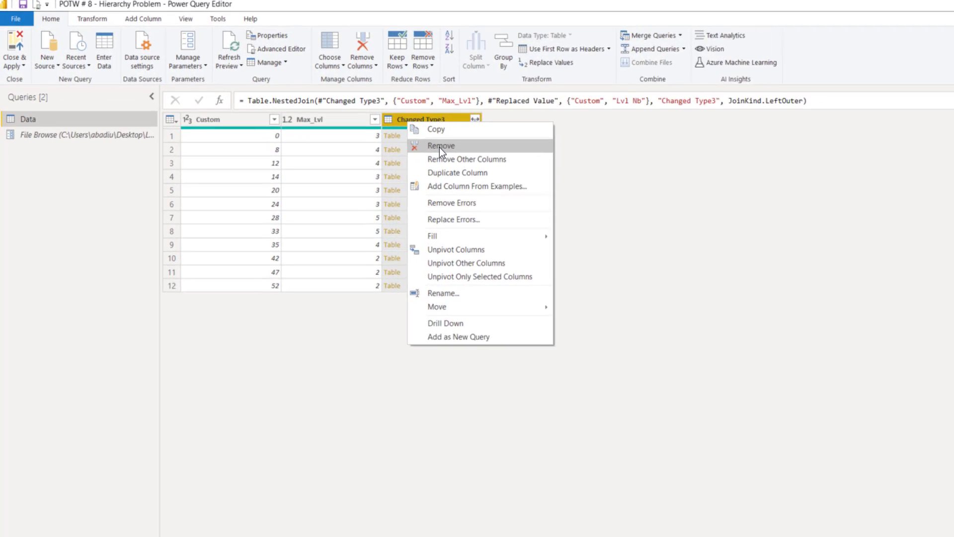
{"action": "left_click", "coordinate": [277, 94]}
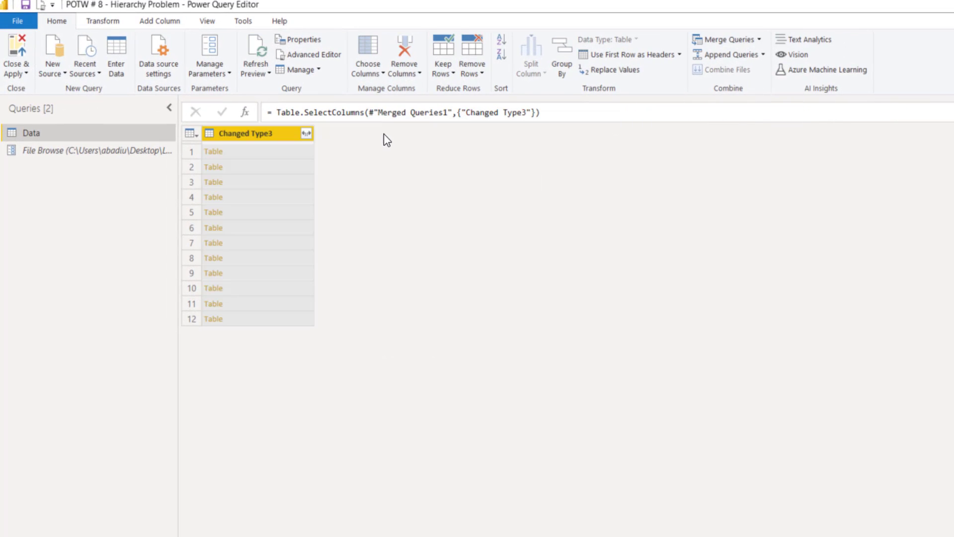
{"action": "left_click", "coordinate": [306, 133]}
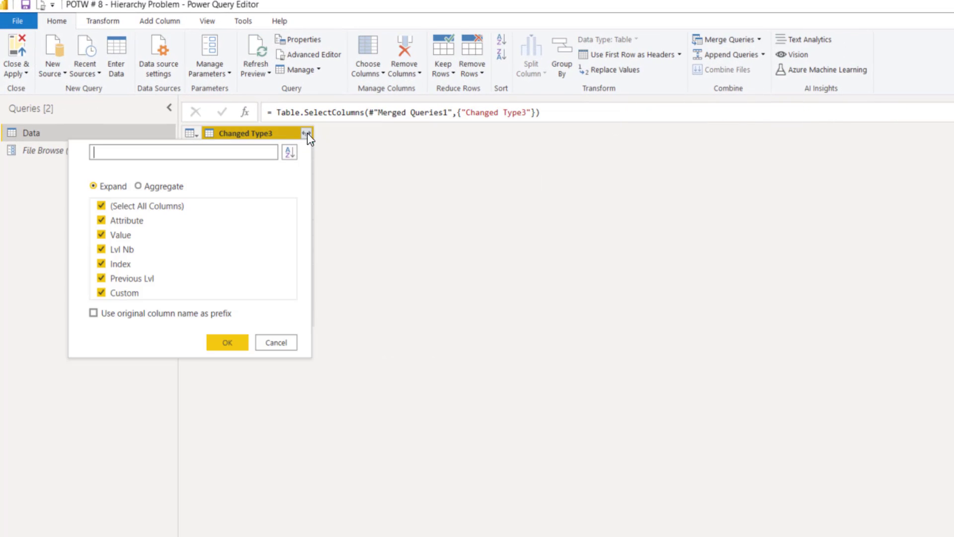
{"action": "left_click", "coordinate": [234, 346]}
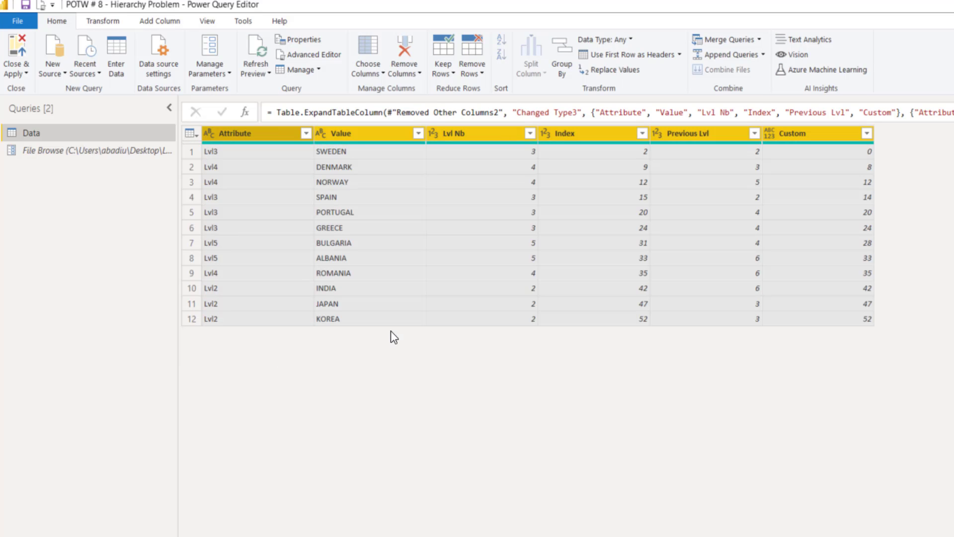
Keep only the Value and Custom columns, then start renaming Value.
{"action": "left_click", "coordinate": [364, 132]}
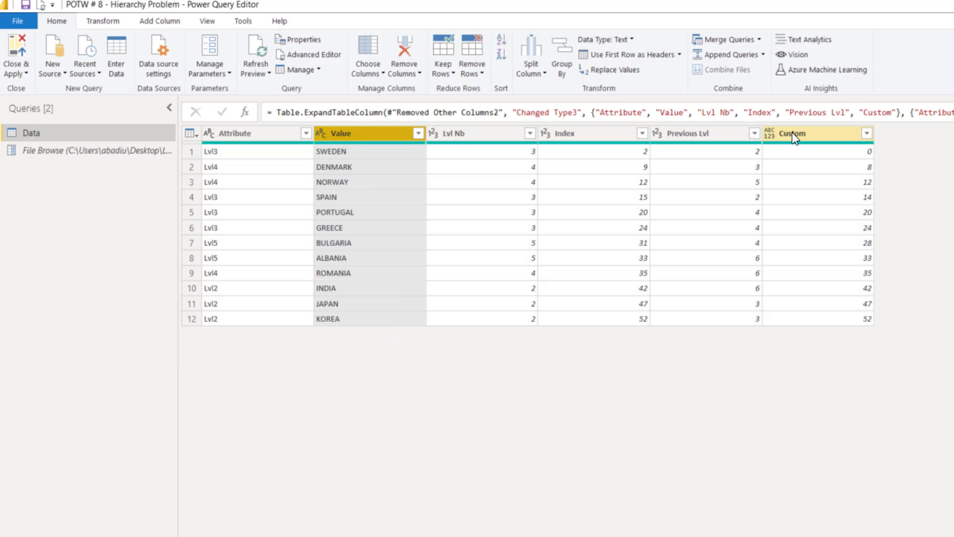
{"action": "left_click", "coordinate": [794, 133], "text": "ctrl"}
{"action": "right_click", "coordinate": [796, 133]}
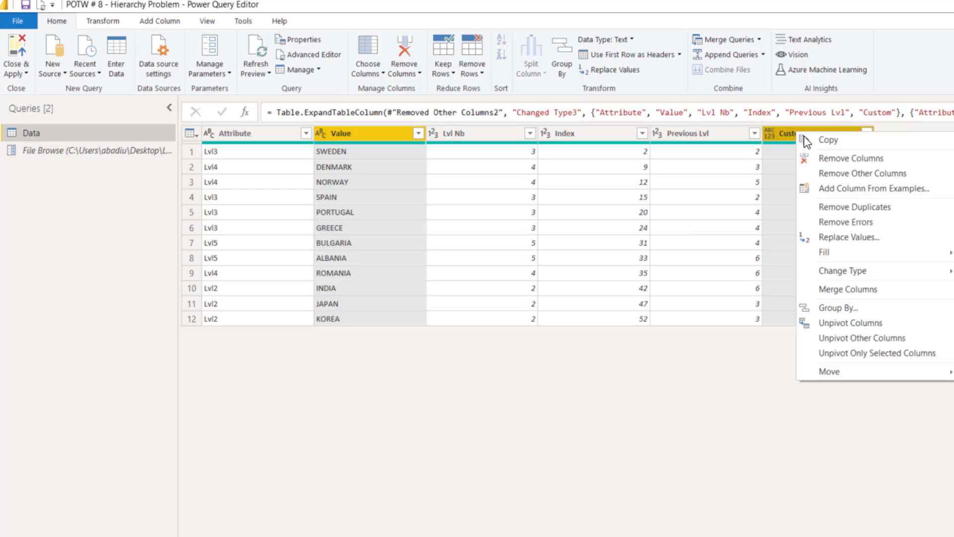
{"action": "left_click", "coordinate": [848, 173]}
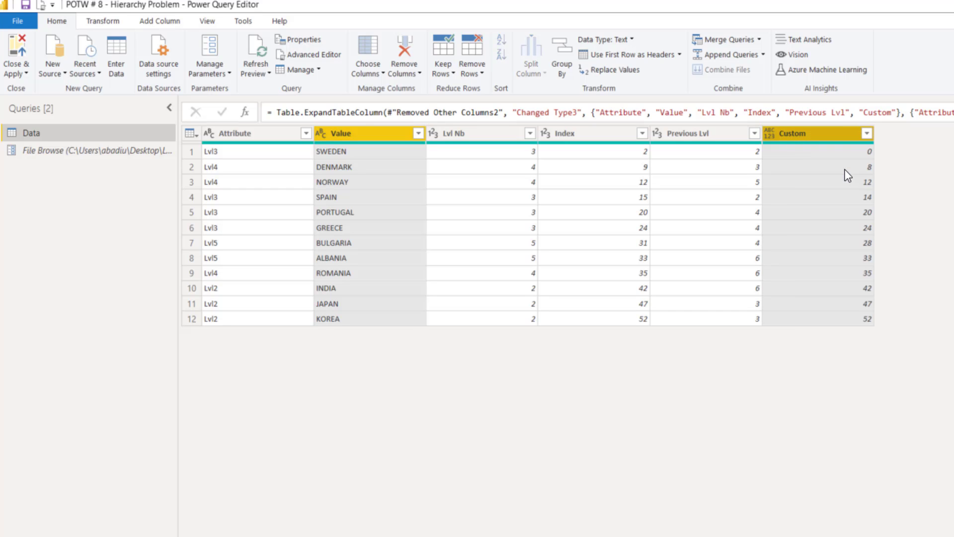
{"action": "double_click", "coordinate": [247, 133]}
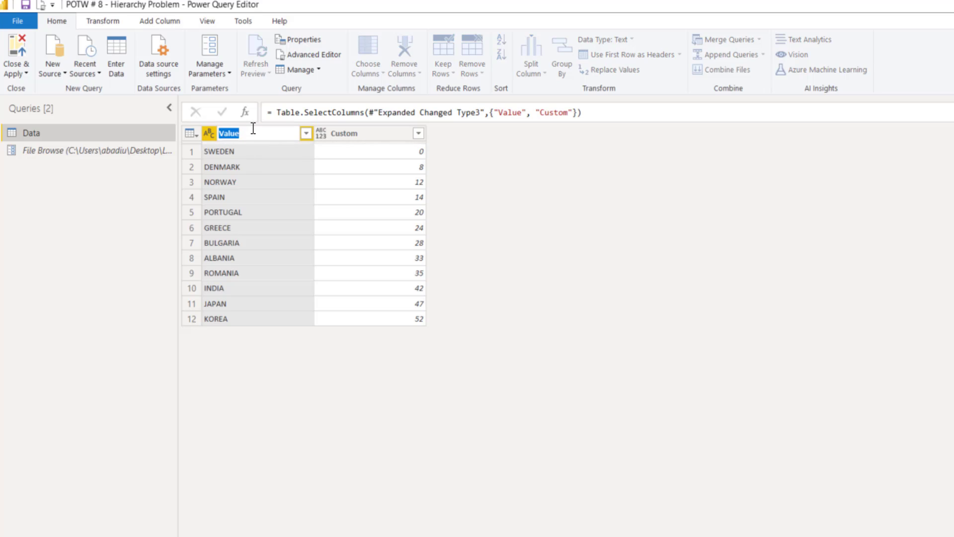
Rename the Value column to Countries and name that renaming step COUNTRIES.
{"action": "type", "text": "Countries"}
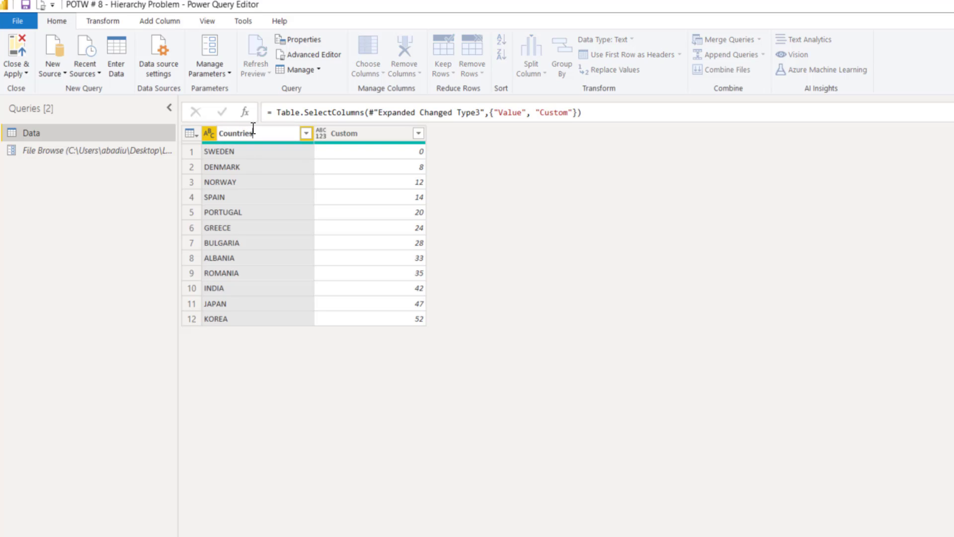
{"action": "key", "text": "Return"}
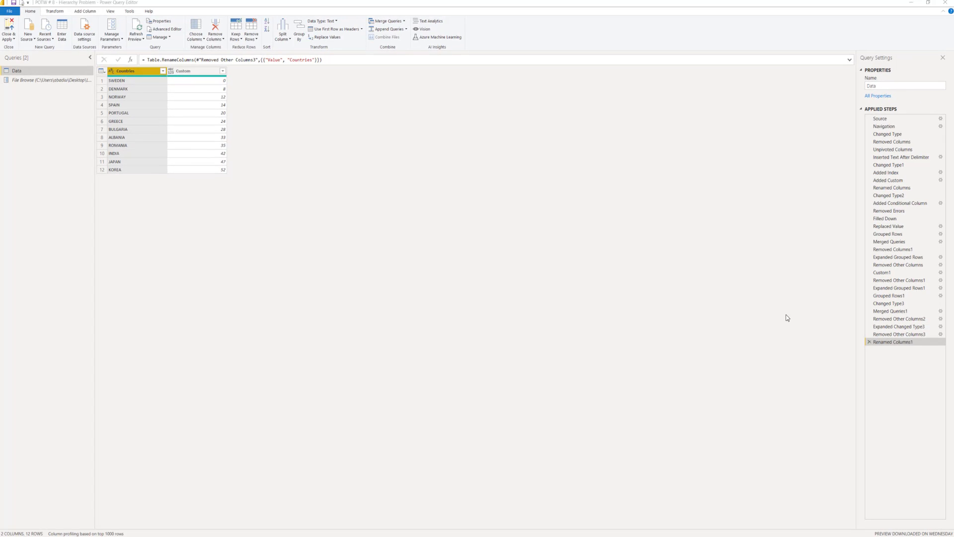
{"action": "right_click", "coordinate": [904, 344]}
{"action": "left_click", "coordinate": [926, 356]}
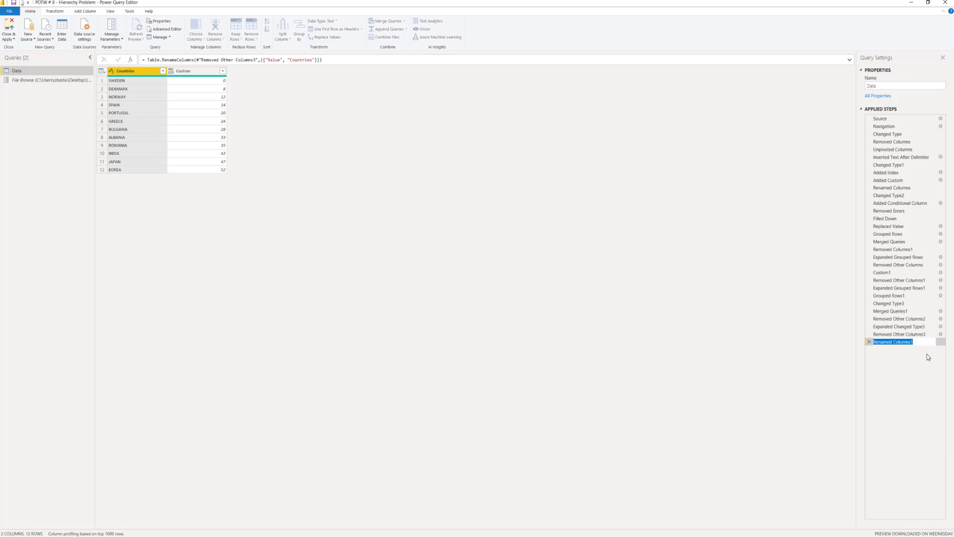
{"action": "type", "text": "COUNTRI"}
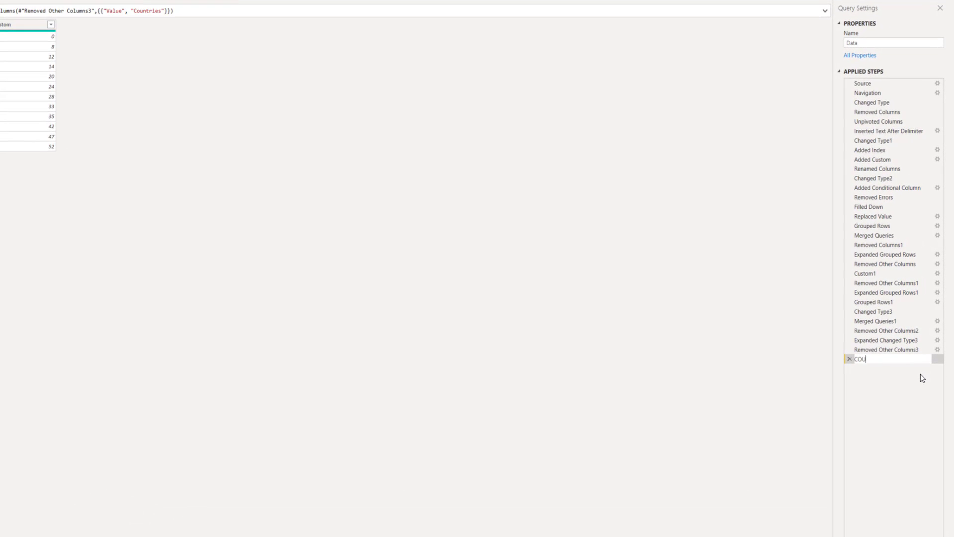
{"action": "type", "text": "ES"}
{"action": "key", "text": "Return"}
Rename the earlier Removed Other Columns city-list step to CITY, then return to the COUNTRIES step.
{"action": "left_click", "coordinate": [905, 305]}
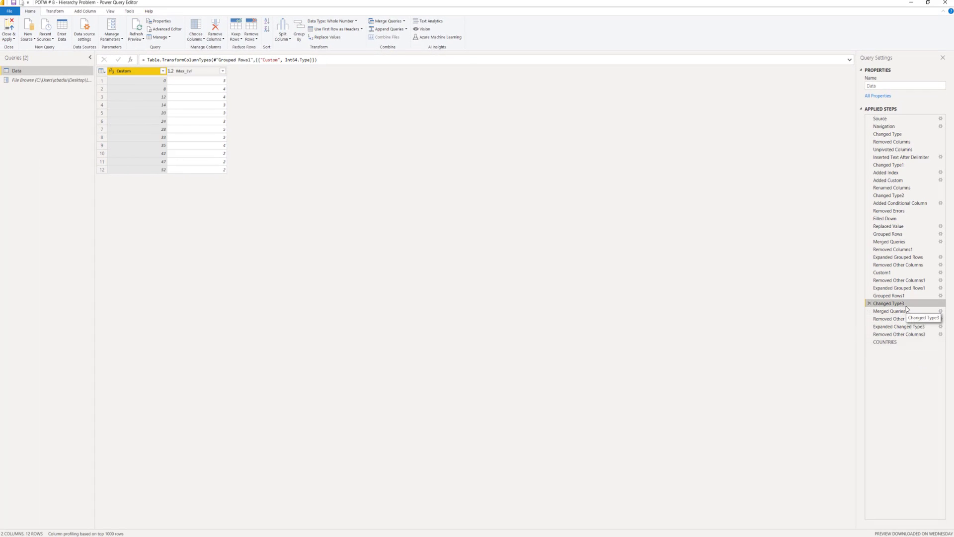
{"action": "left_click", "coordinate": [903, 295]}
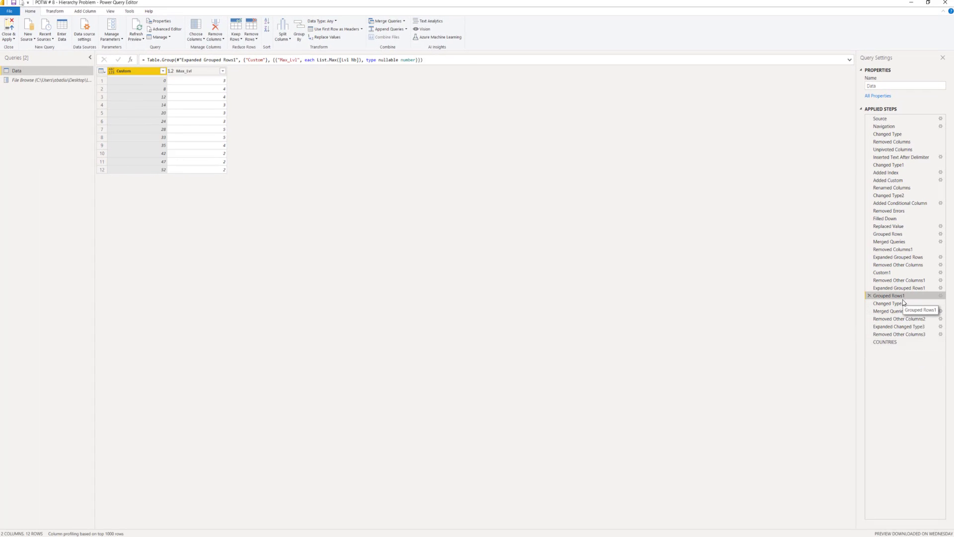
{"action": "left_click", "coordinate": [898, 312]}
{"action": "left_click", "coordinate": [900, 319]}
{"action": "left_click", "coordinate": [898, 265]}
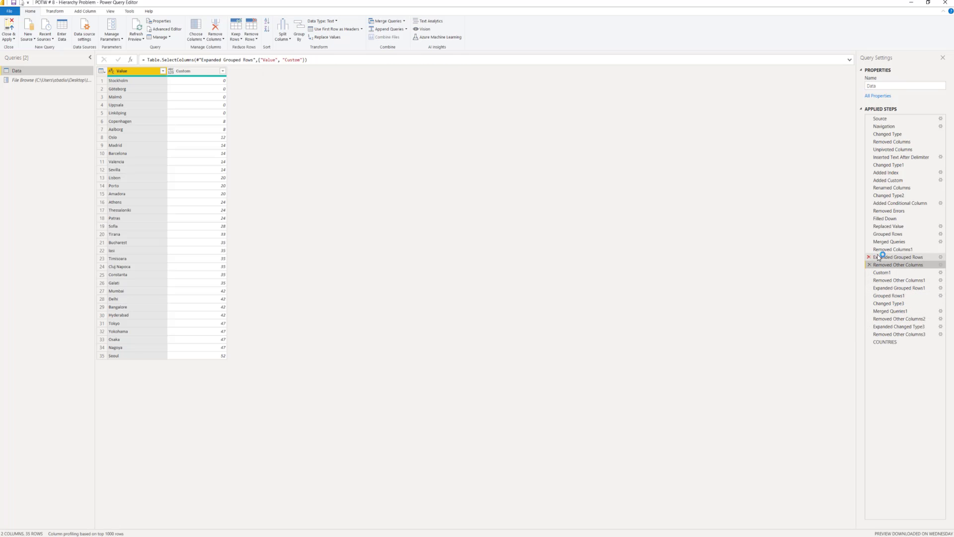
{"action": "right_click", "coordinate": [898, 268]}
{"action": "left_click", "coordinate": [913, 280]}
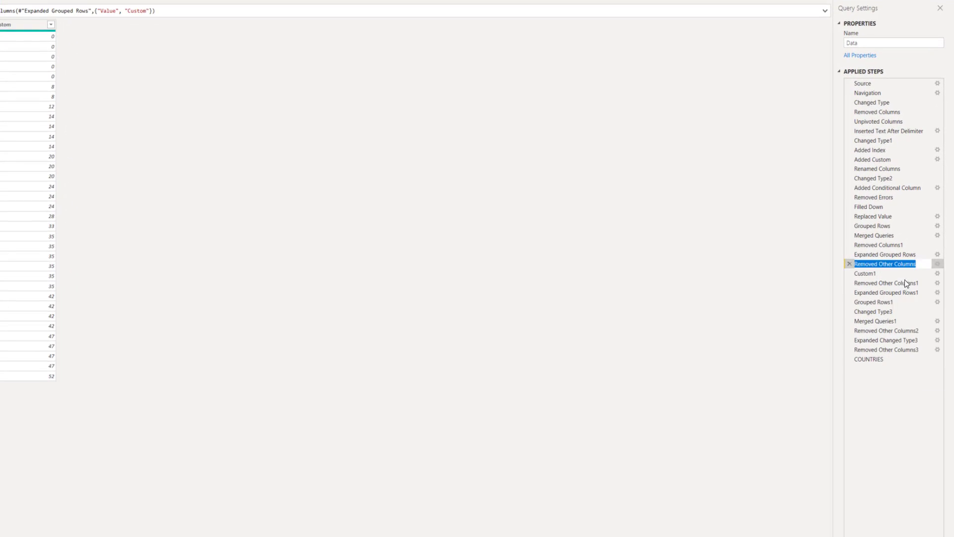
{"action": "type", "text": "CITY"}
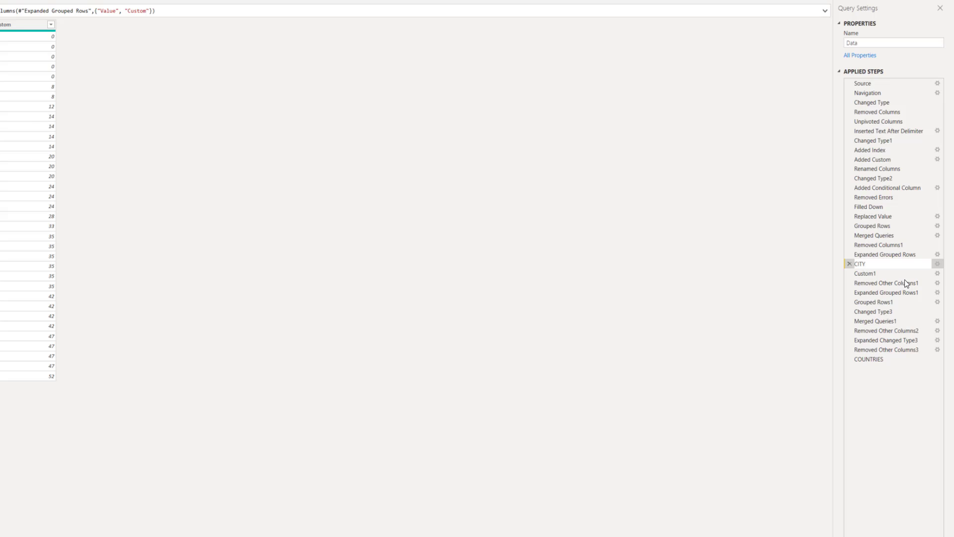
{"action": "key", "text": "Return"}
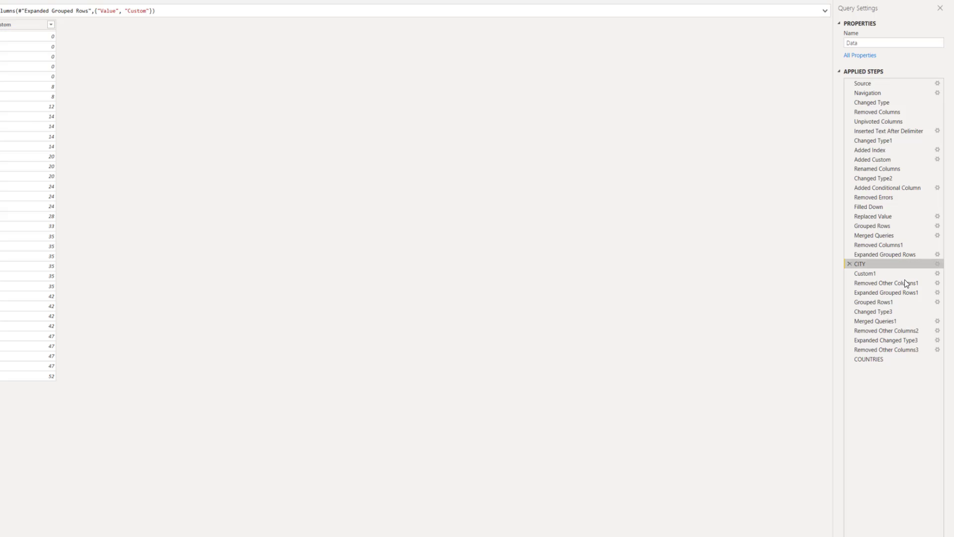
{"action": "left_click", "coordinate": [874, 359]}
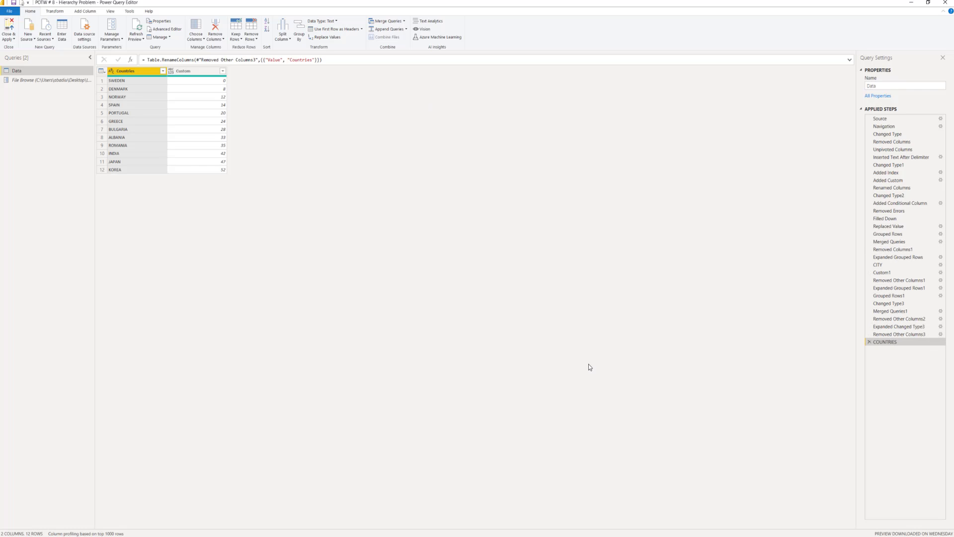
Merge the query with Data (Current) on the Custom columns using an inner join.
{"action": "left_click", "coordinate": [383, 22]}
{"action": "left_click", "coordinate": [393, 201]}
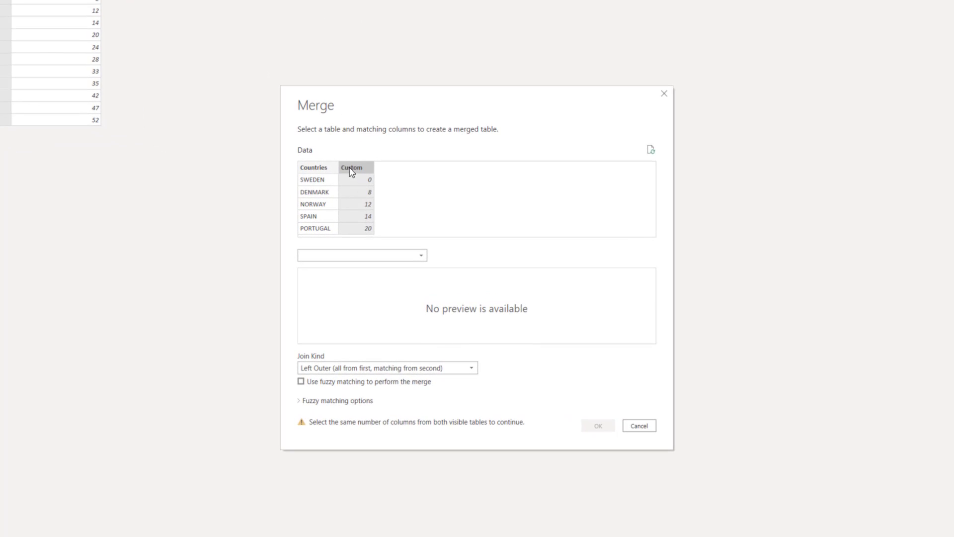
{"action": "left_click", "coordinate": [352, 255]}
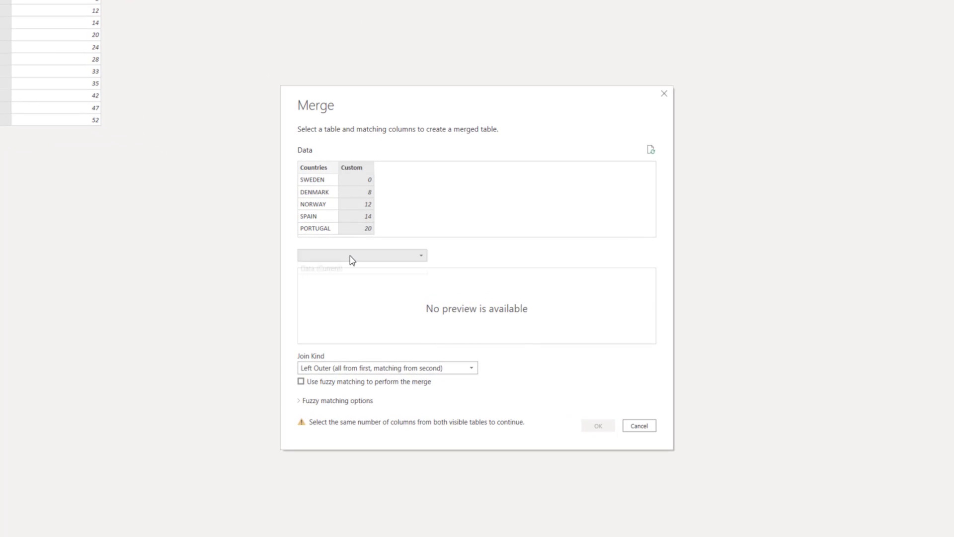
{"action": "left_click", "coordinate": [352, 267]}
{"action": "left_click", "coordinate": [356, 274]}
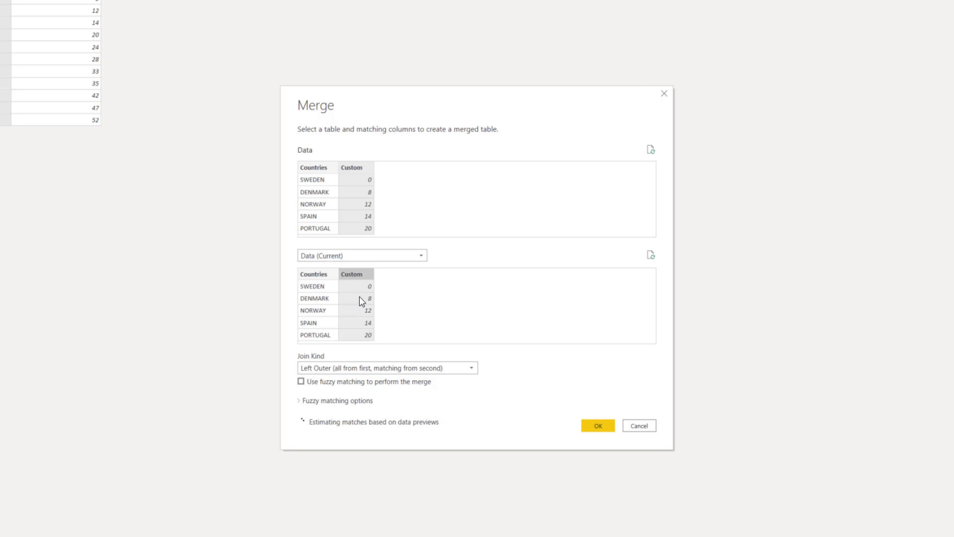
{"action": "left_click", "coordinate": [356, 367]}
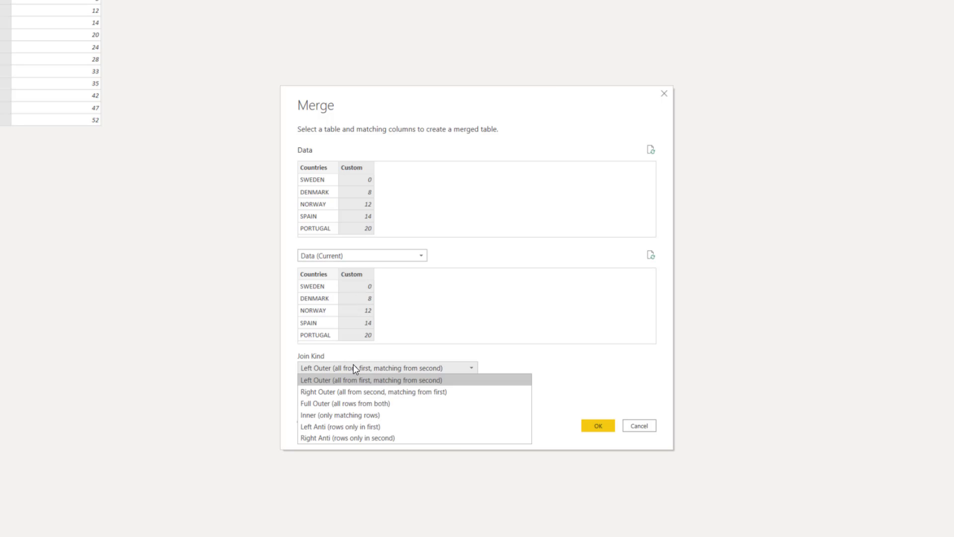
{"action": "left_click", "coordinate": [366, 414]}
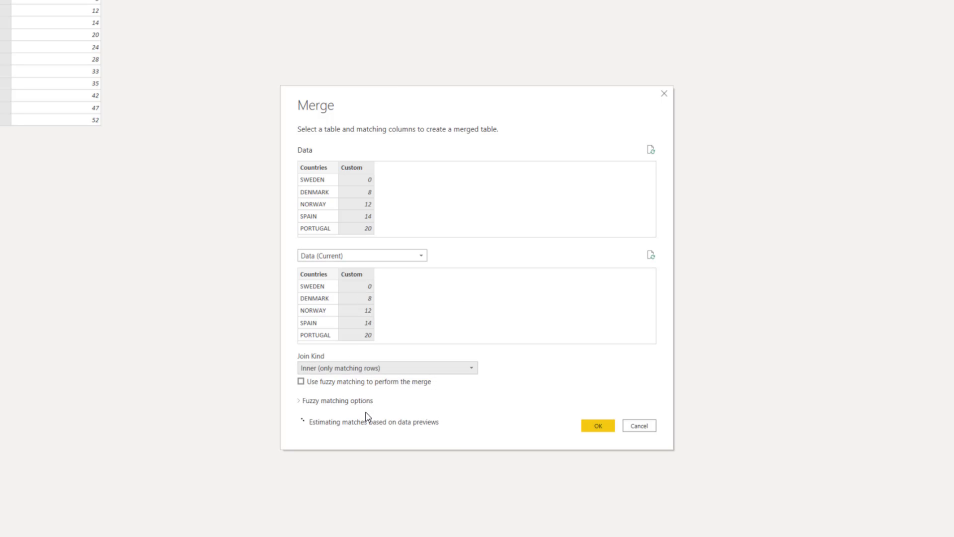
{"action": "left_click", "coordinate": [601, 426]}
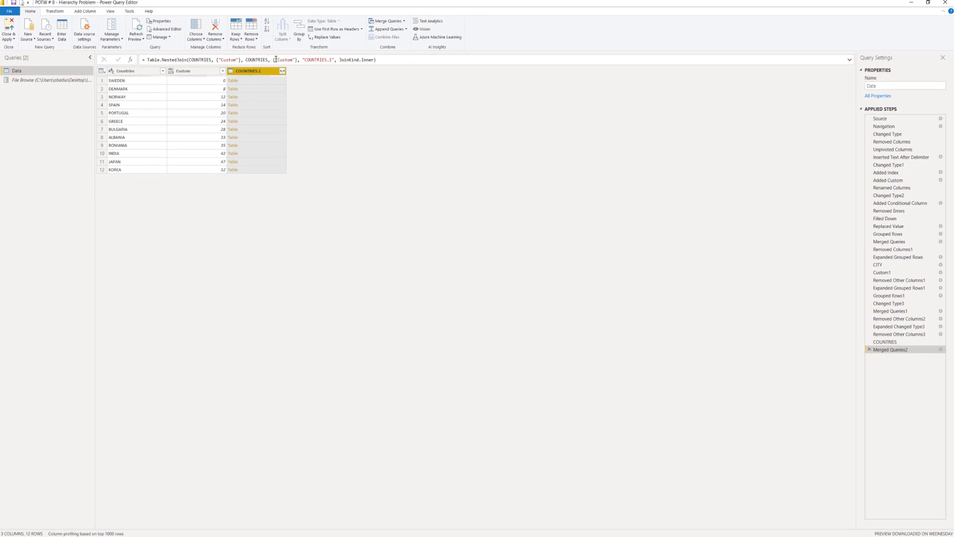
Change the formula's second COUNTRIES to CITY and check the nested cities for SWEDEN and PORTUGAL.
{"action": "left_click_drag", "start_coordinate": [269, 59], "coordinate": [247, 60]}
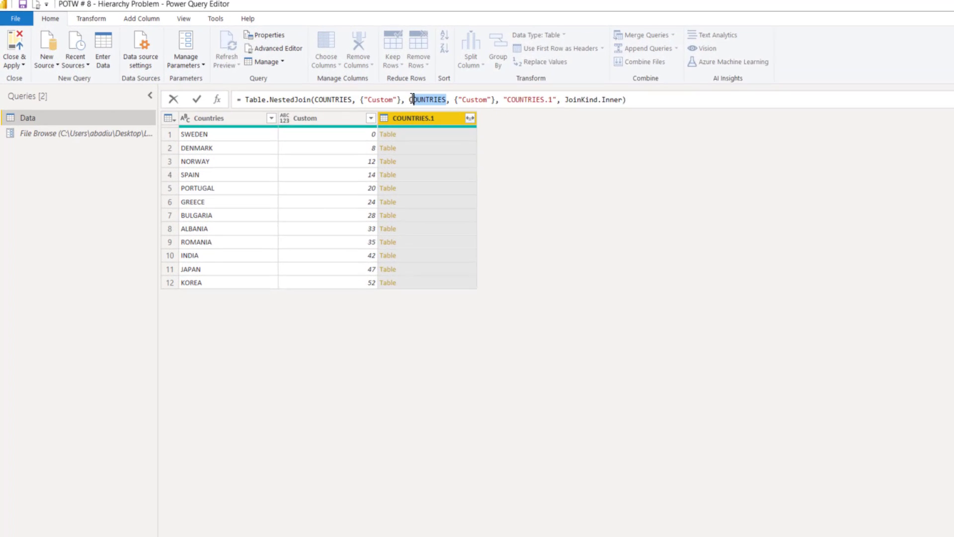
{"action": "key", "text": "BackSpace"}
{"action": "type", "text": "ITY"}
{"action": "key", "text": "Return"}
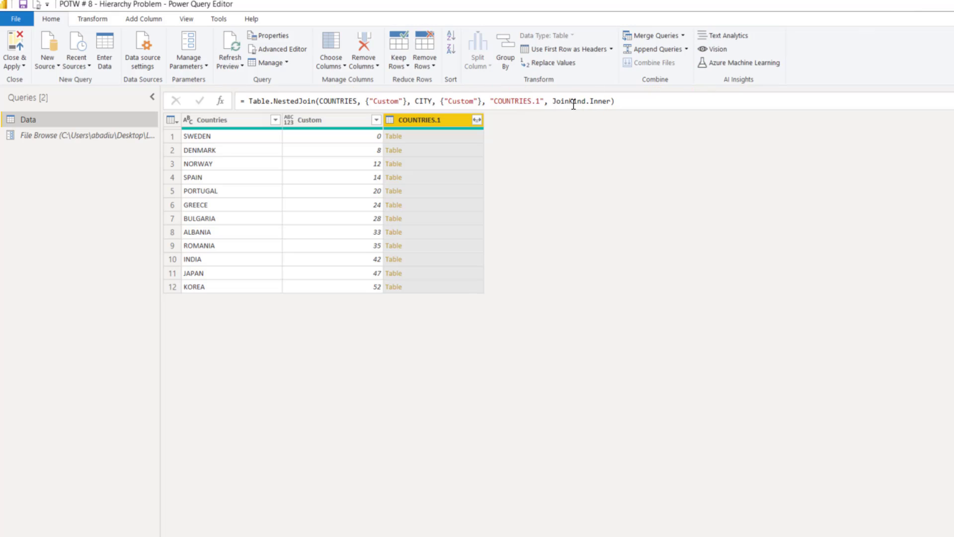
{"action": "left_click", "coordinate": [638, 104]}
{"action": "key", "text": "Return"}
{"action": "left_click", "coordinate": [419, 136]}
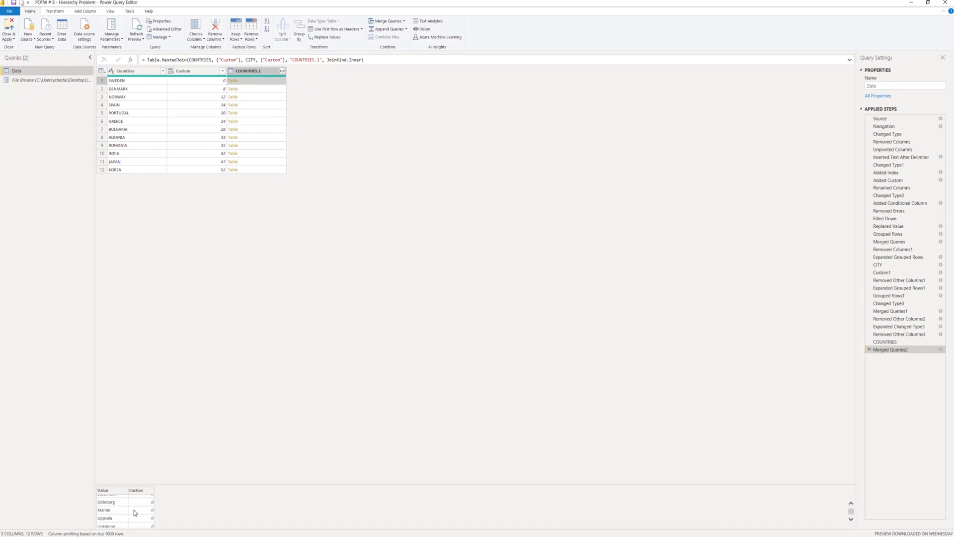
{"action": "left_click", "coordinate": [257, 111]}
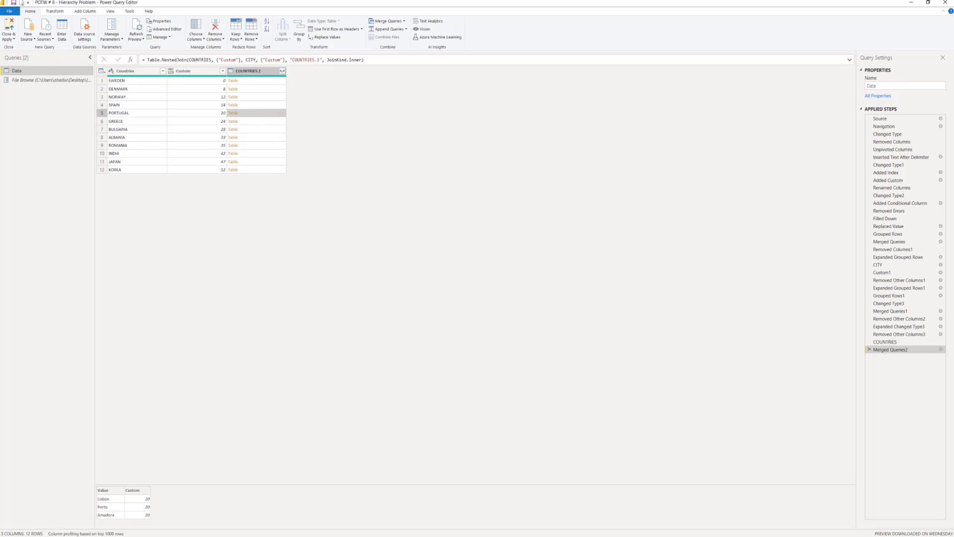
Expand COUNTRIES.1 into Value and Custom.1, then remove the Custom and Custom.1 columns.
{"action": "left_click", "coordinate": [282, 73]}
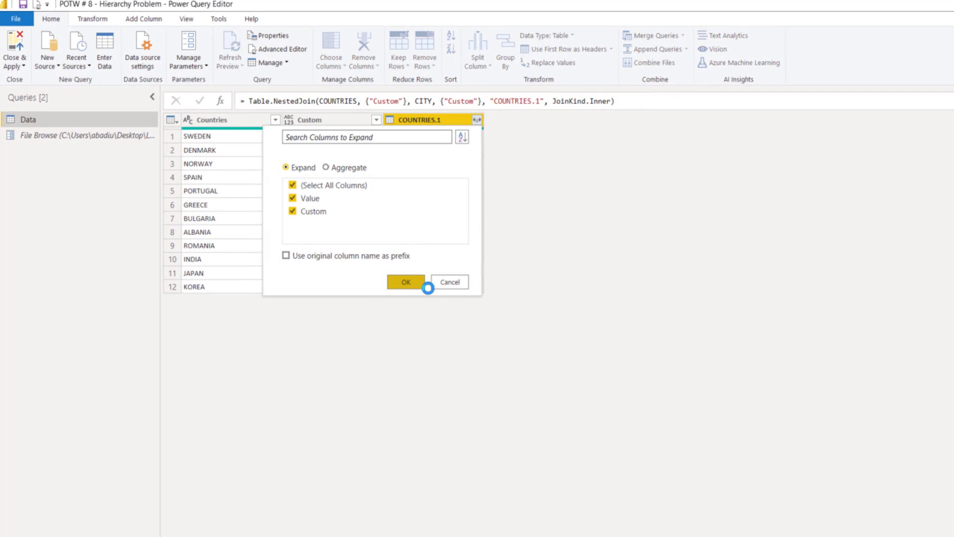
{"action": "left_click", "coordinate": [424, 284]}
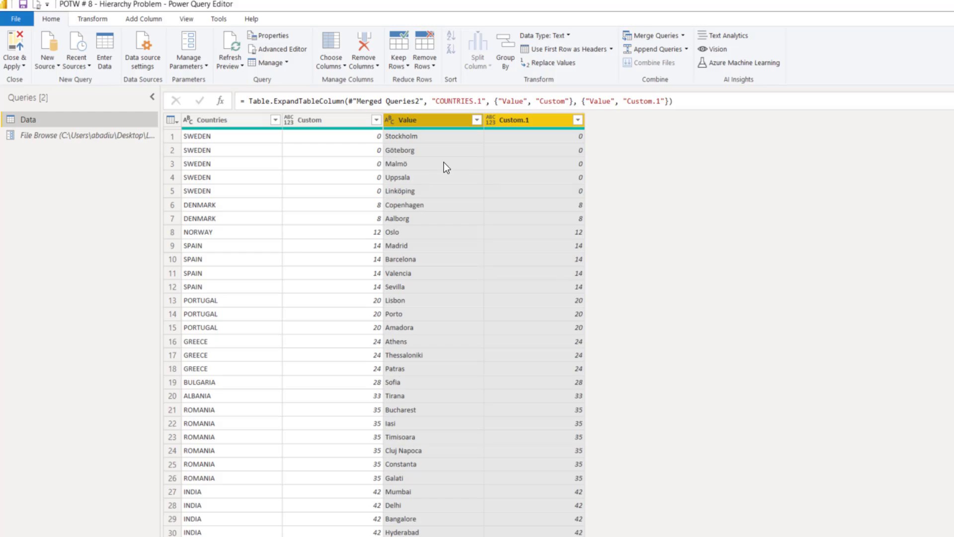
{"action": "left_click", "coordinate": [345, 120]}
{"action": "left_click", "coordinate": [548, 120], "text": "ctrl"}
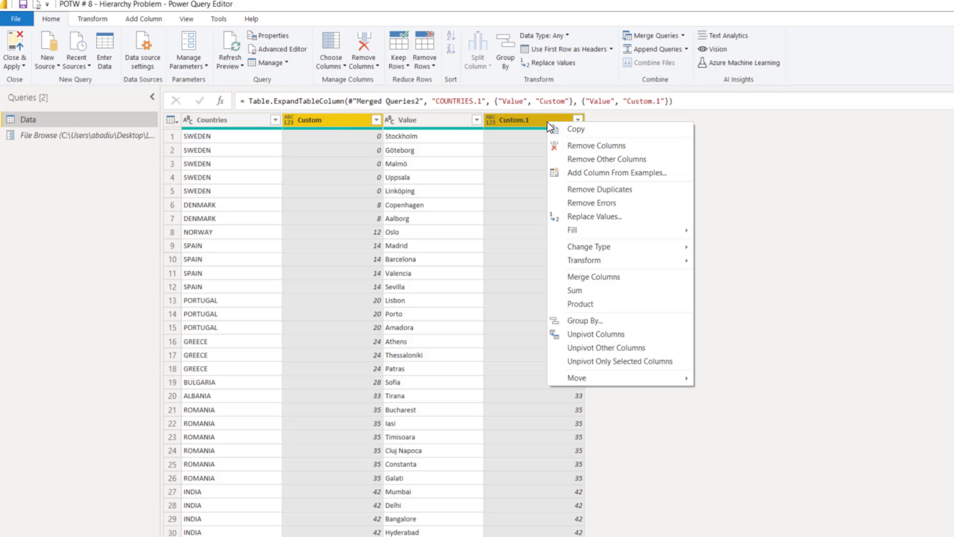
{"action": "left_click", "coordinate": [597, 148]}
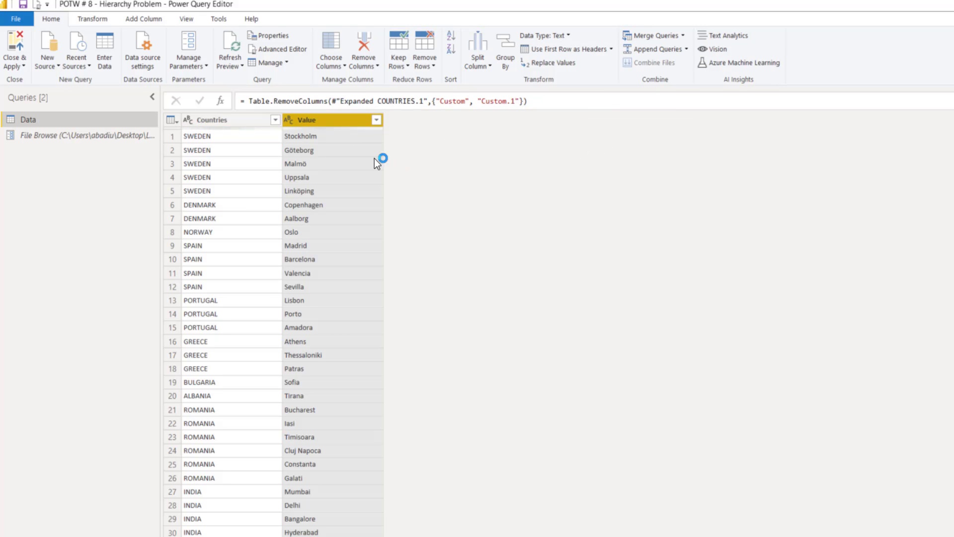
Rename the expanded Value column to City.
{"action": "double_click", "coordinate": [314, 120]}
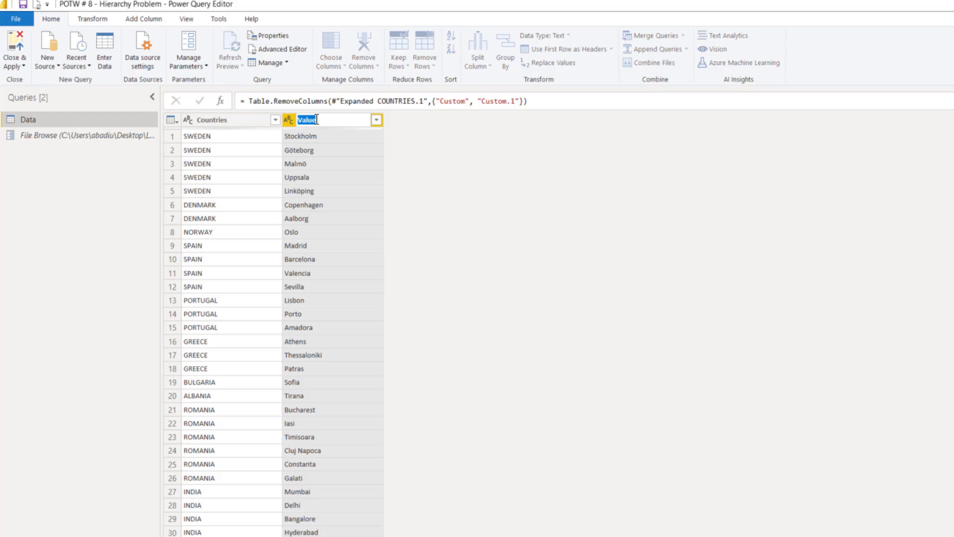
{"action": "type", "text": "City"}
{"action": "key", "text": "Return"}
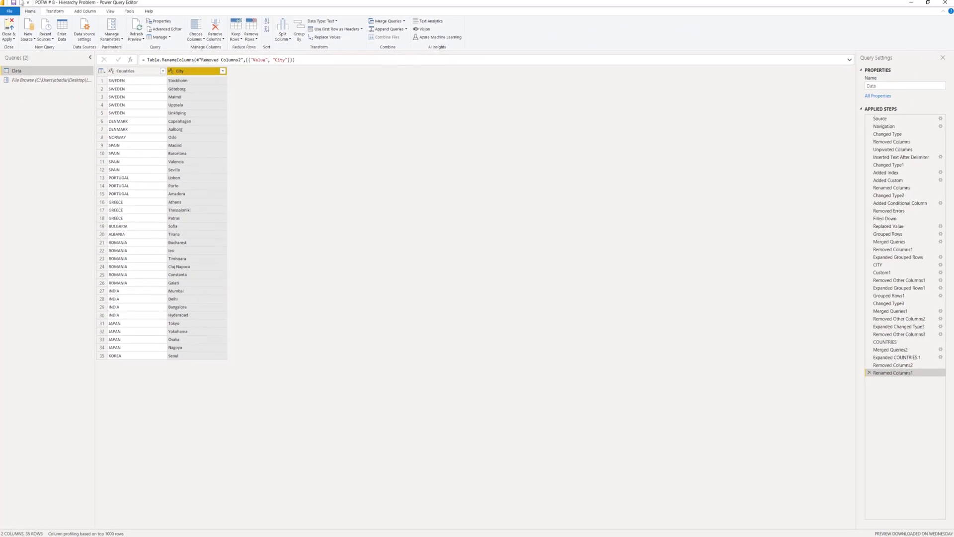
Apply the query changes and add a Shape map with Countries as Location and City count as color saturation.
{"action": "left_click", "coordinate": [8, 40]}
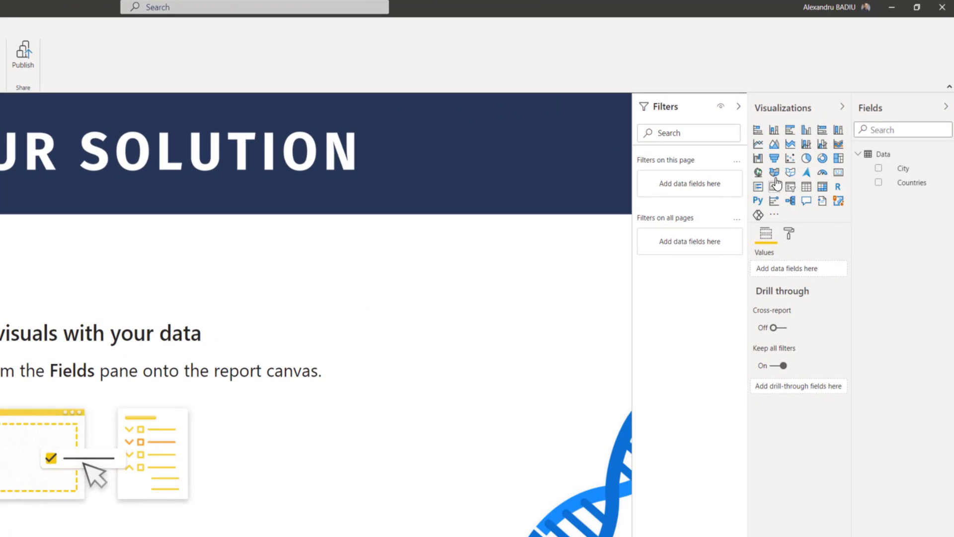
{"action": "left_click", "coordinate": [791, 177]}
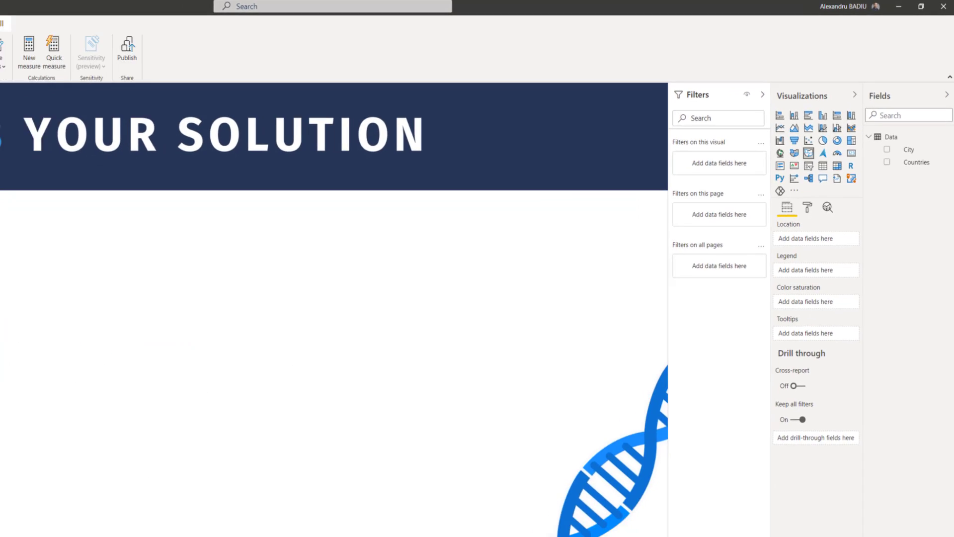
{"action": "left_click_drag", "start_coordinate": [0, 309], "coordinate": [0, 498]}
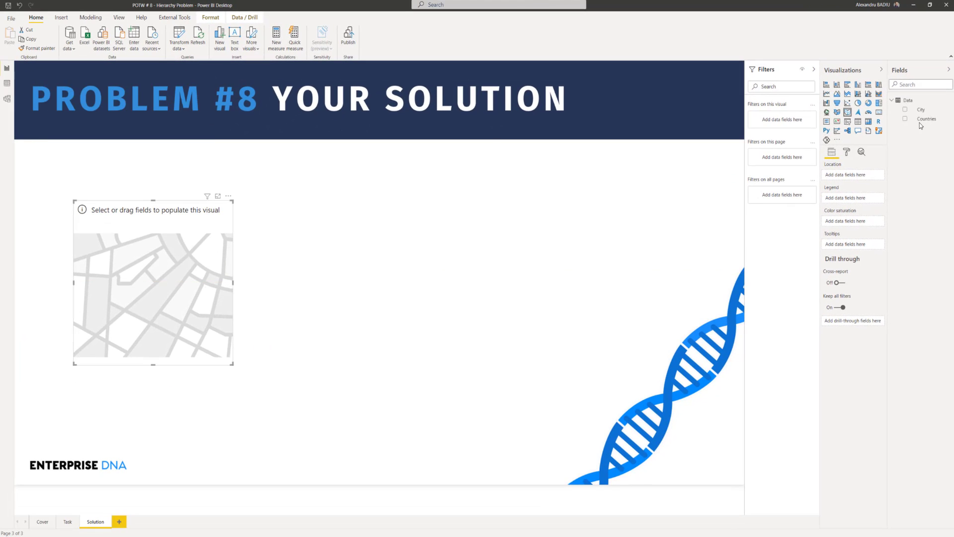
{"action": "left_click_drag", "start_coordinate": [924, 119], "coordinate": [851, 174]}
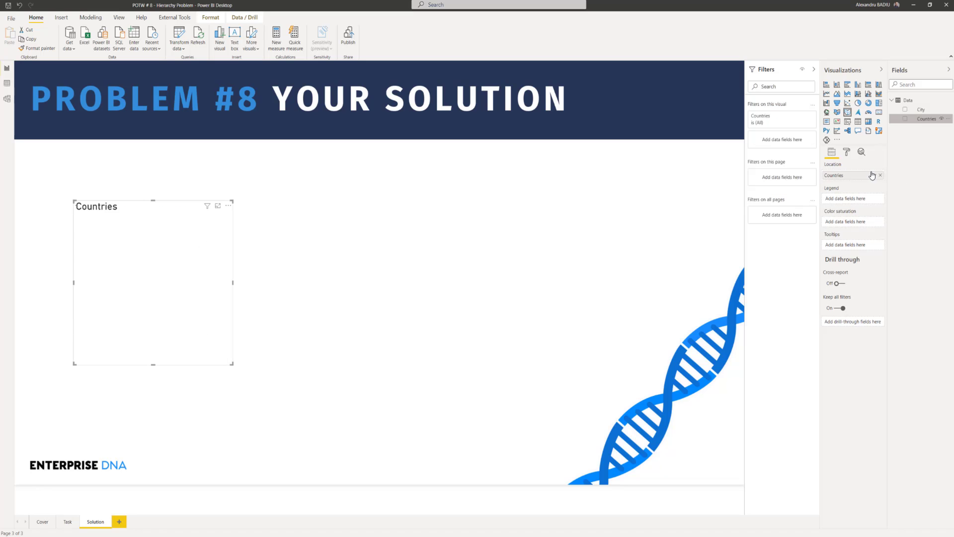
{"action": "left_click_drag", "start_coordinate": [922, 109], "coordinate": [865, 228]}
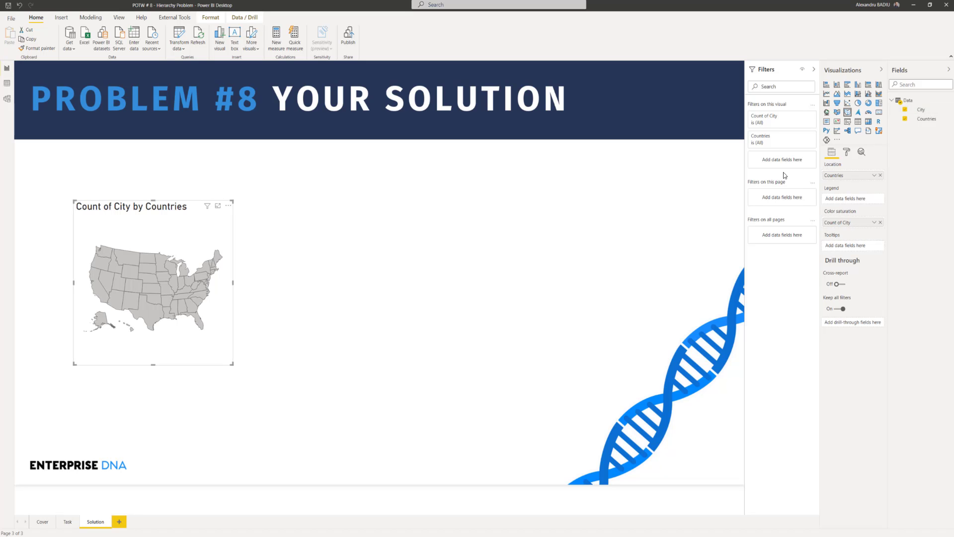
Load world-countries.json as the shape map's custom map and enlarge the visual.
{"action": "left_click", "coordinate": [847, 152]}
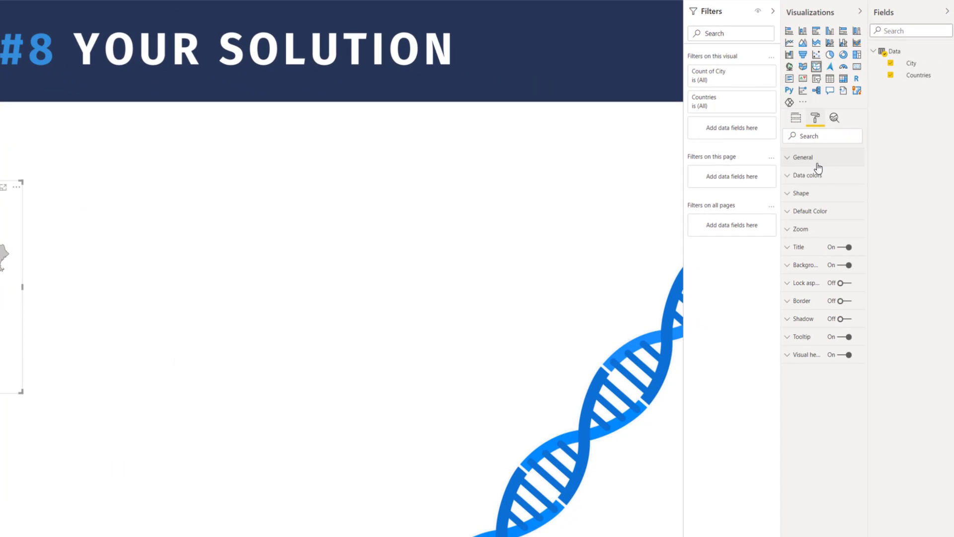
{"action": "left_click", "coordinate": [815, 197]}
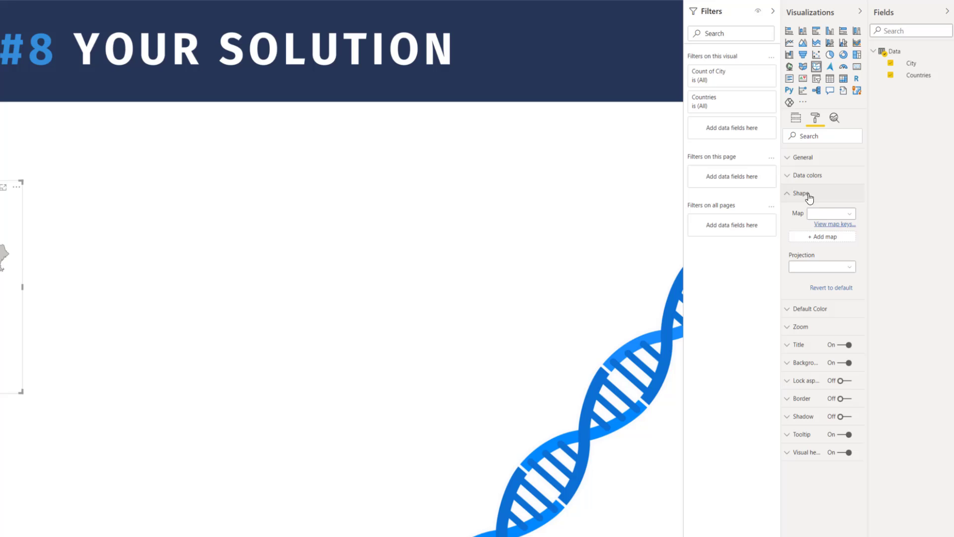
{"action": "left_click", "coordinate": [831, 215]}
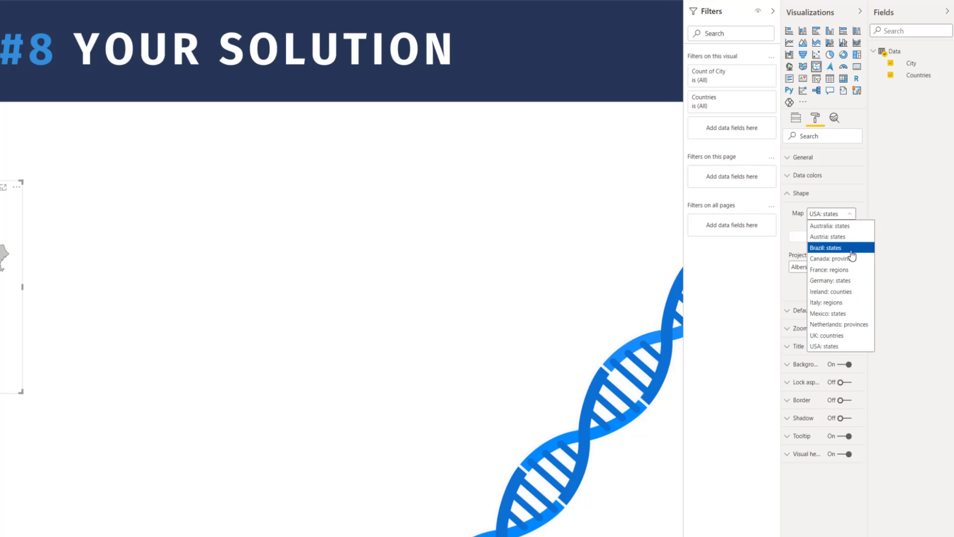
{"action": "left_click", "coordinate": [843, 218]}
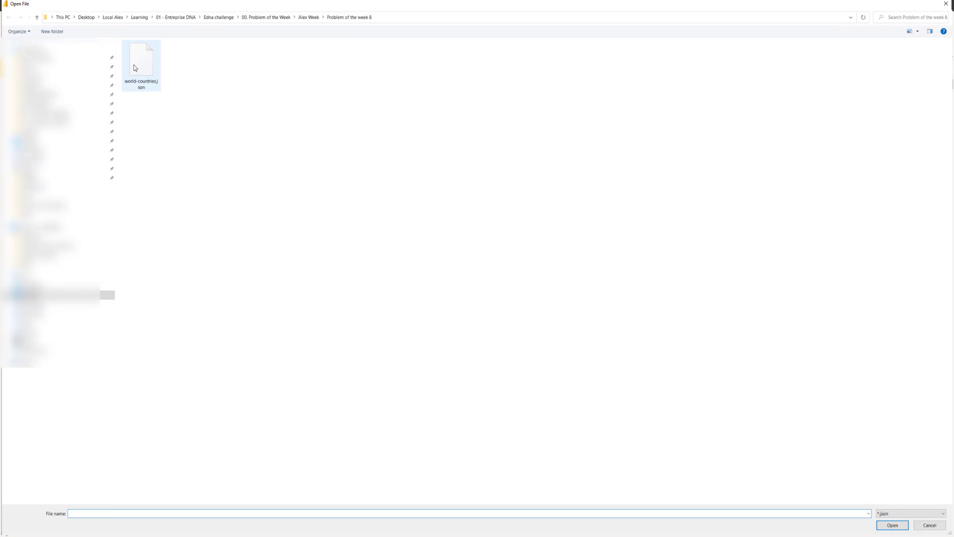
{"action": "left_click", "coordinate": [890, 523]}
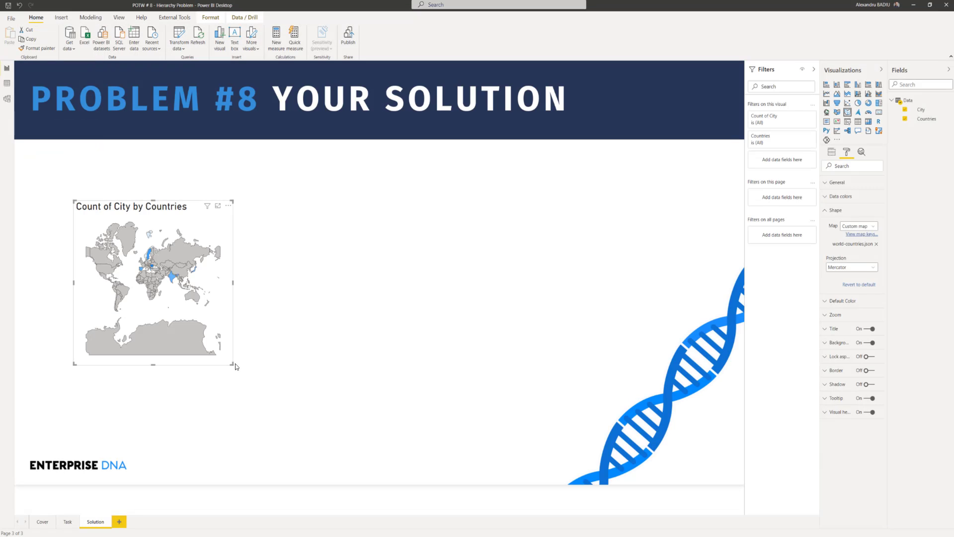
{"action": "left_click_drag", "start_coordinate": [231, 363], "coordinate": [416, 396]}
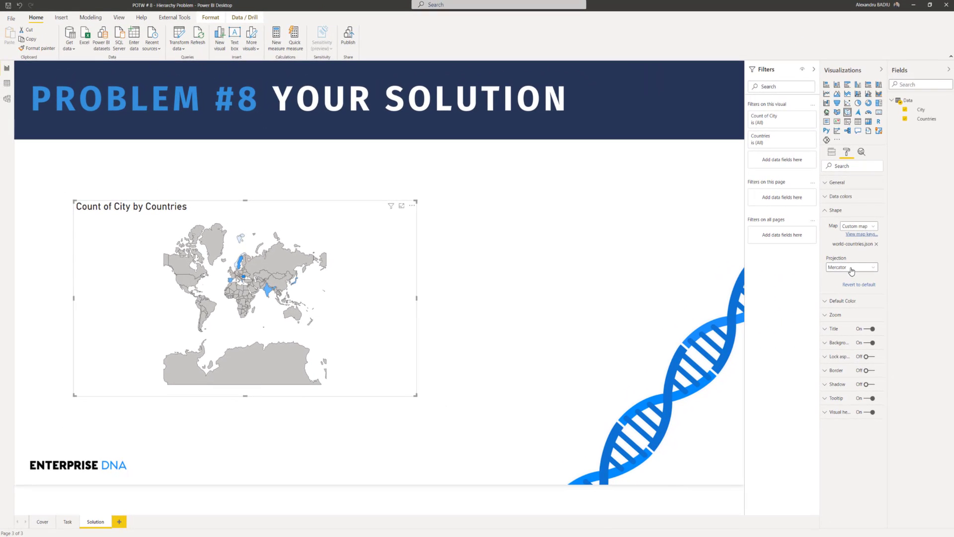
Set the map projection to Orthographic and shrink the visual.
{"action": "left_click", "coordinate": [851, 271]}
{"action": "left_click", "coordinate": [867, 297]}
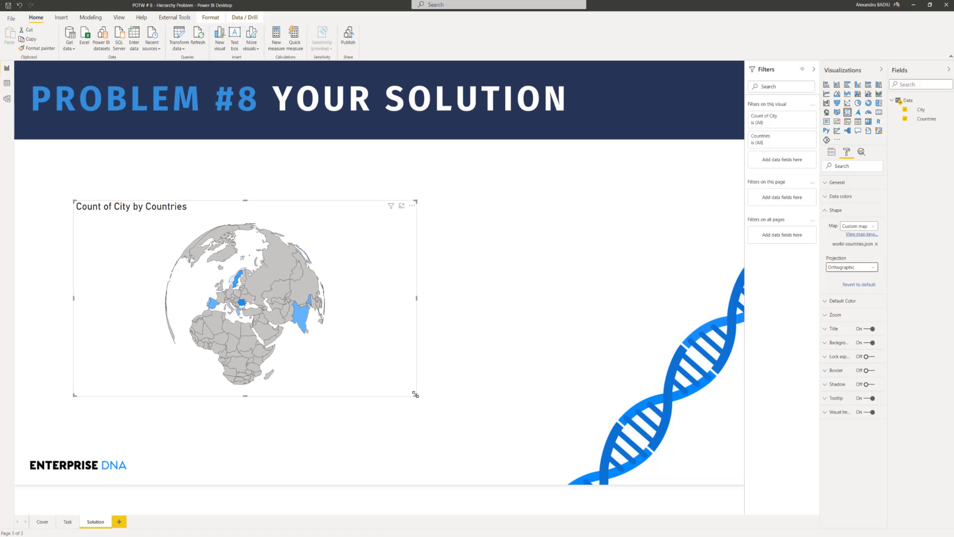
{"action": "left_click_drag", "start_coordinate": [414, 395], "coordinate": [336, 399]}
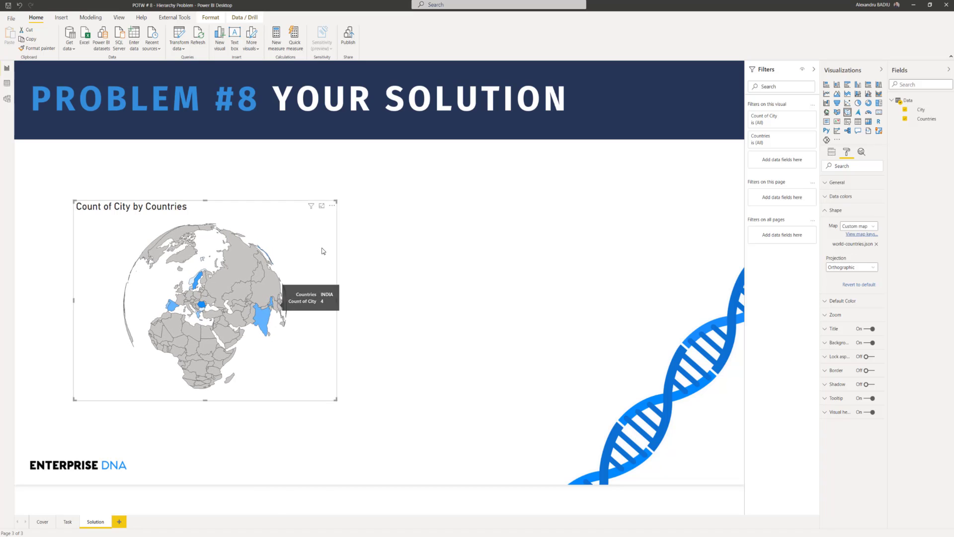
Give countries a white default fill with dark blue borders and narrow the map visual.
{"action": "left_click", "coordinate": [836, 199]}
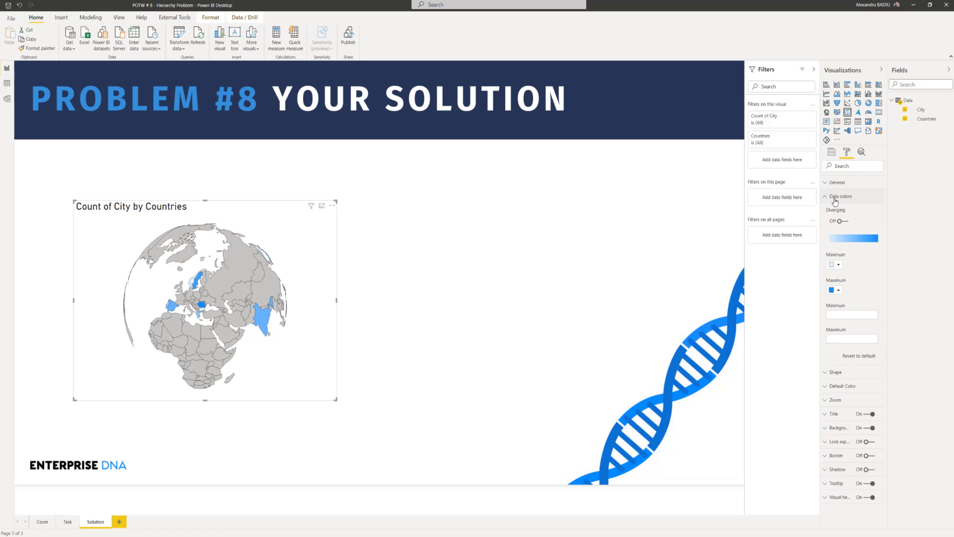
{"action": "left_click", "coordinate": [835, 200]}
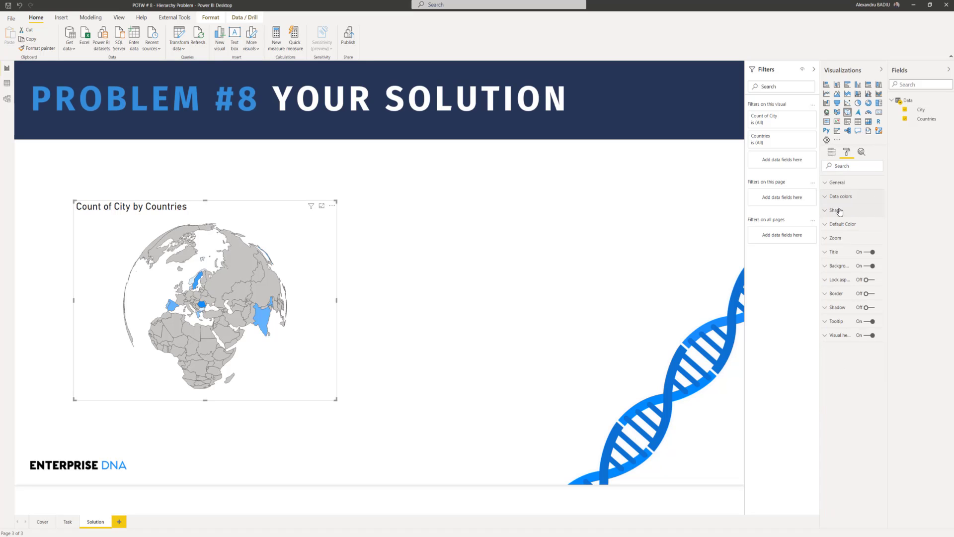
{"action": "left_click", "coordinate": [837, 211]}
{"action": "left_click", "coordinate": [840, 185]}
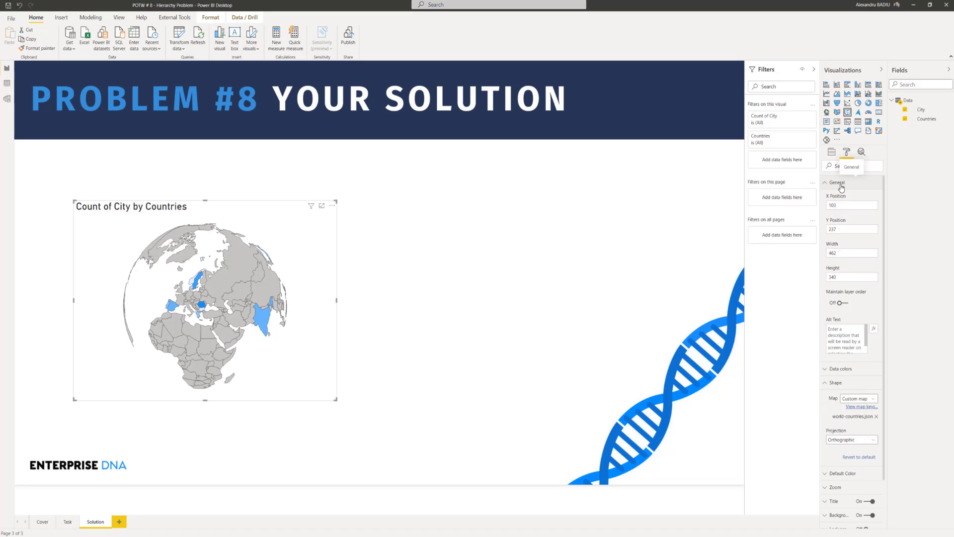
{"action": "left_click", "coordinate": [840, 184]}
{"action": "left_click", "coordinate": [842, 301]}
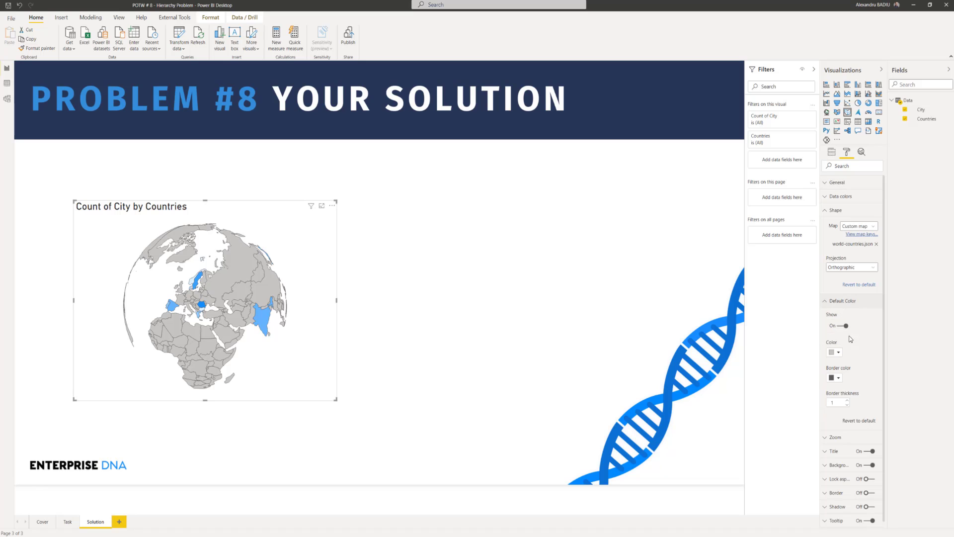
{"action": "left_click", "coordinate": [838, 354]}
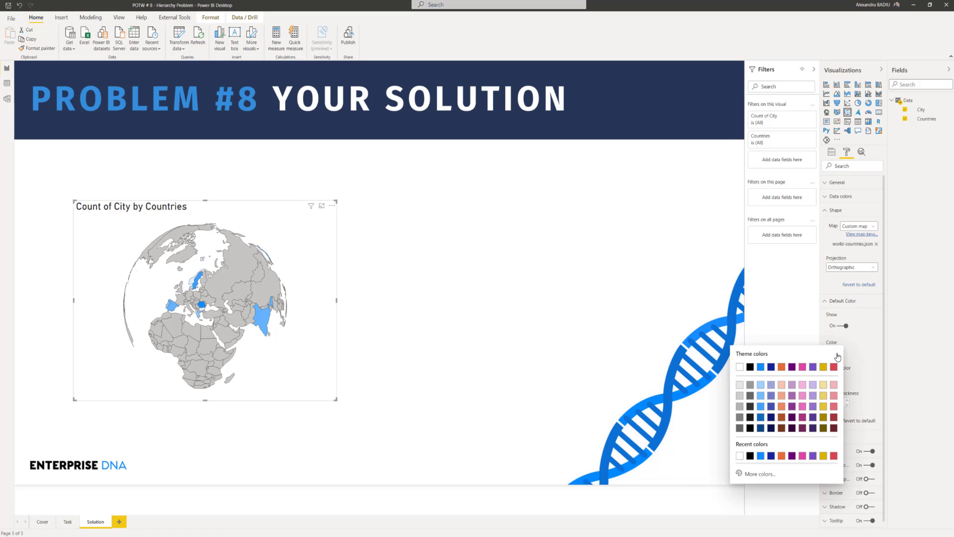
{"action": "left_click", "coordinate": [742, 369]}
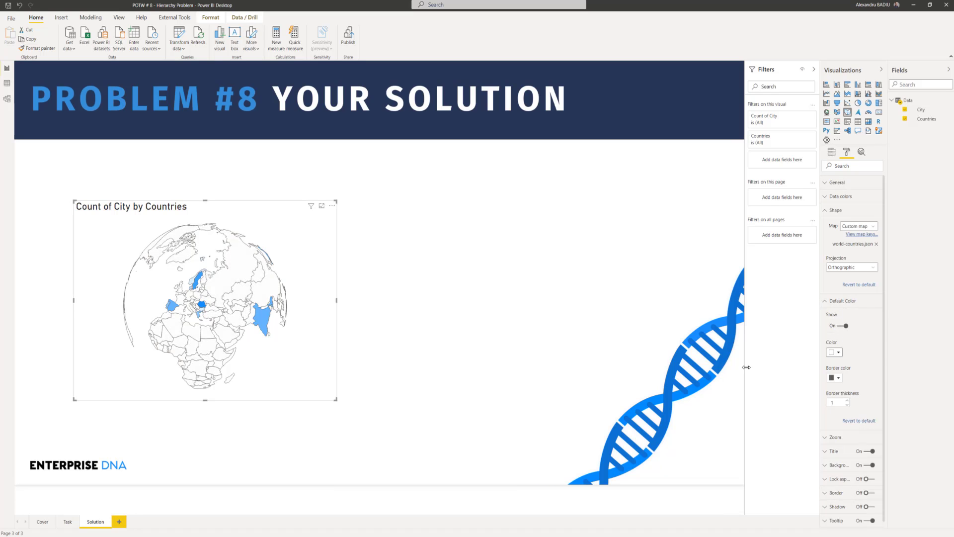
{"action": "left_click", "coordinate": [838, 378]}
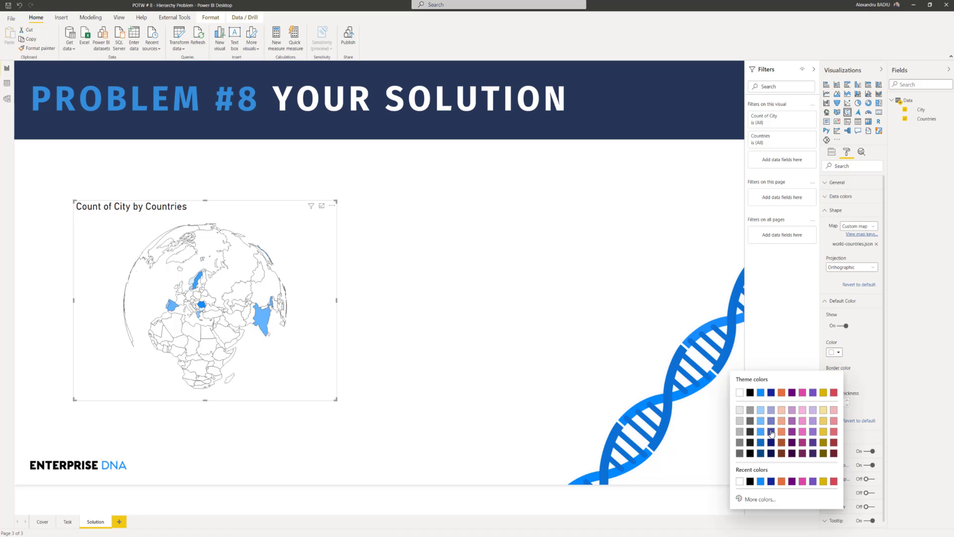
{"action": "left_click", "coordinate": [771, 432]}
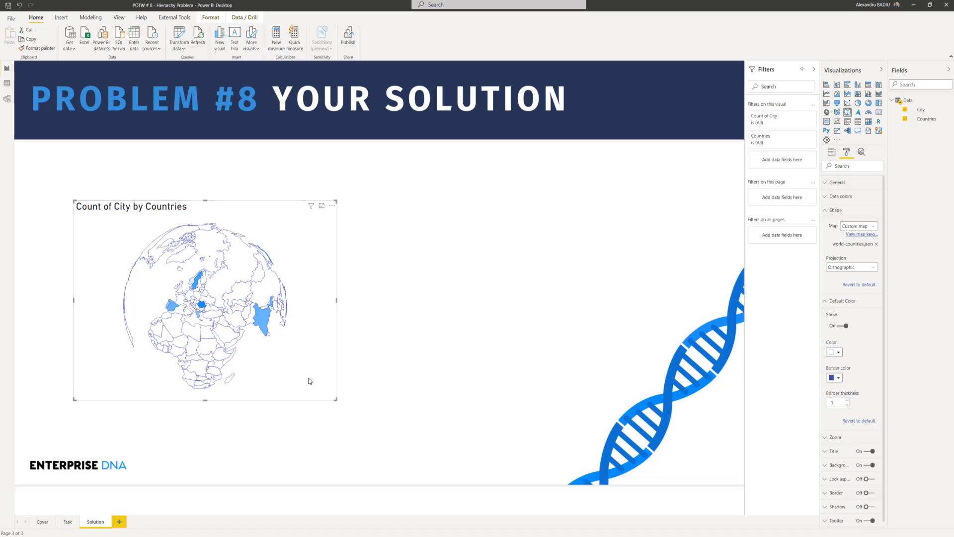
{"action": "left_click_drag", "start_coordinate": [334, 398], "coordinate": [297, 398]}
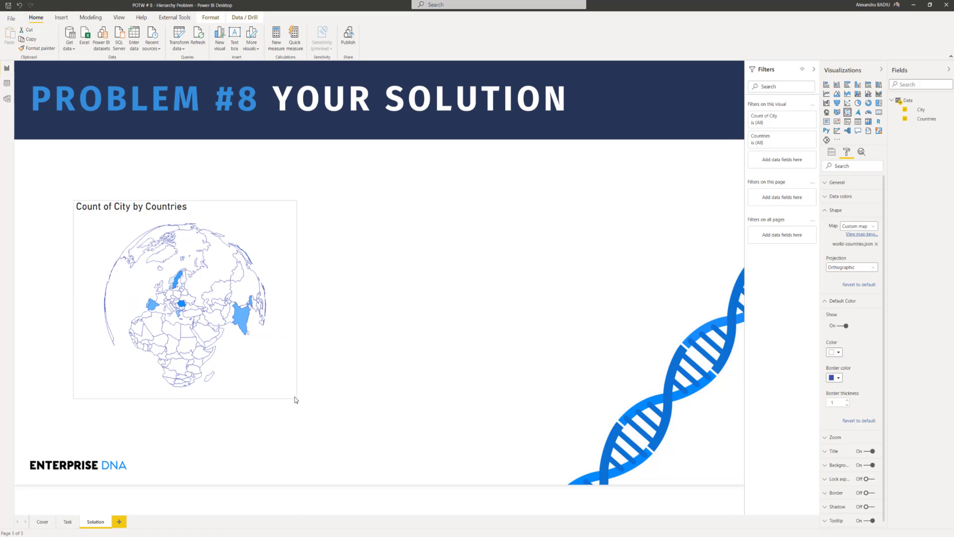